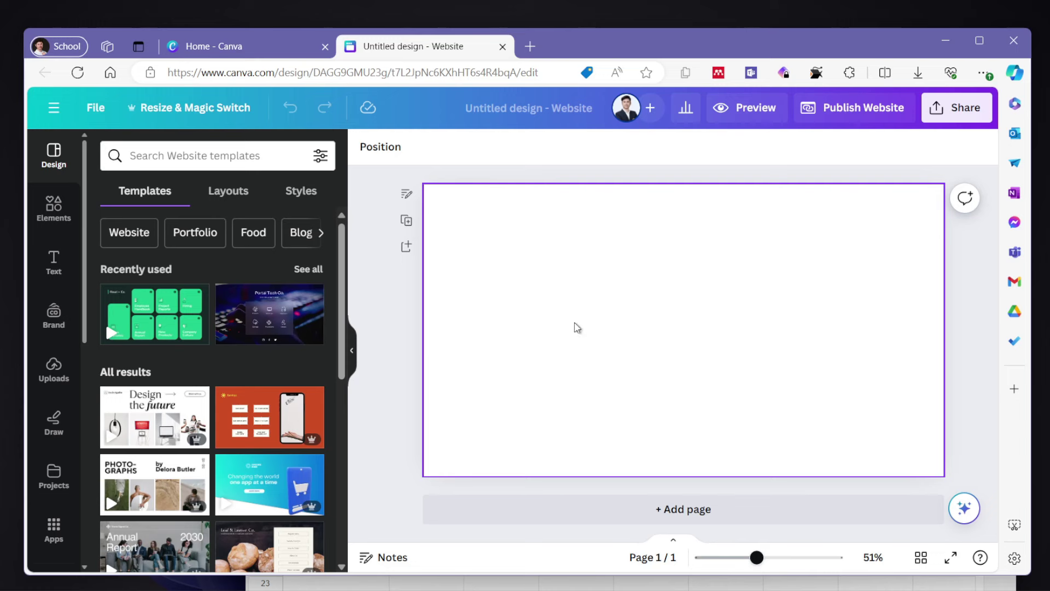
scroll(229, 439, "down", 3)
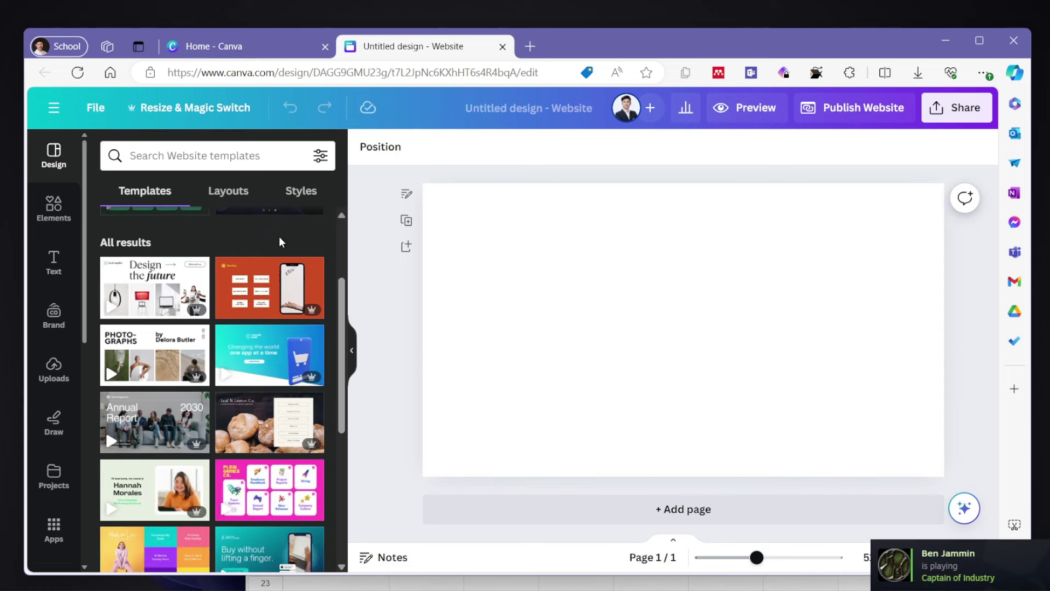
scroll(248, 486, "down", 1)
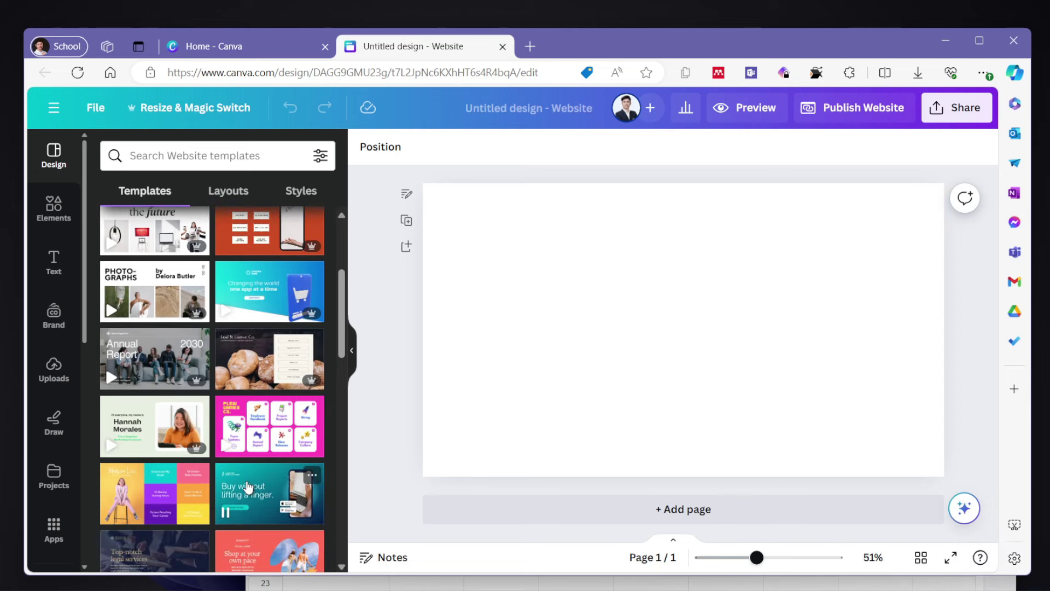
scroll(248, 487, "down", 4)
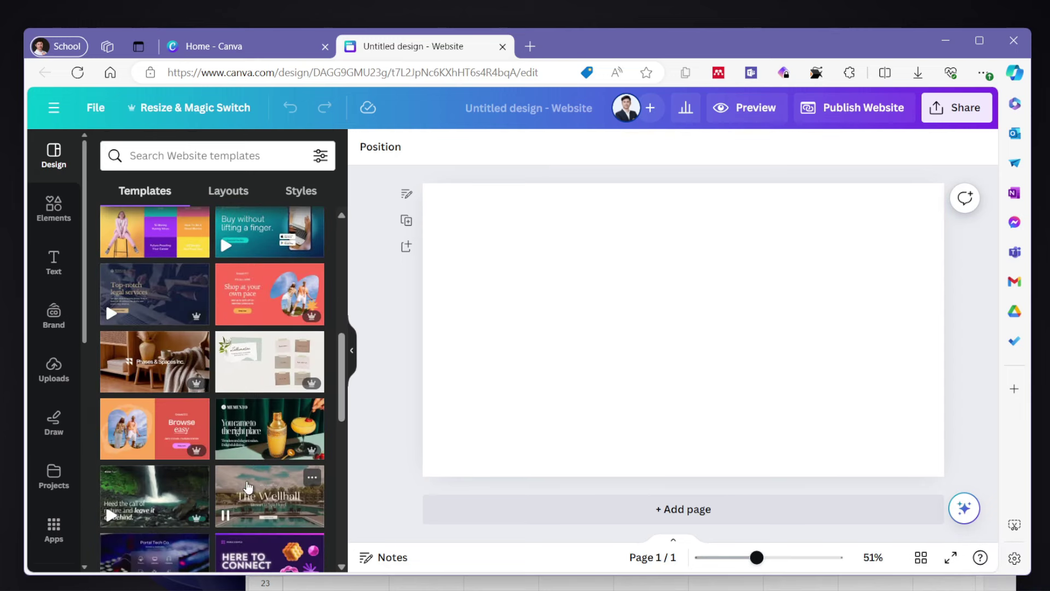
scroll(248, 487, "down", 3)
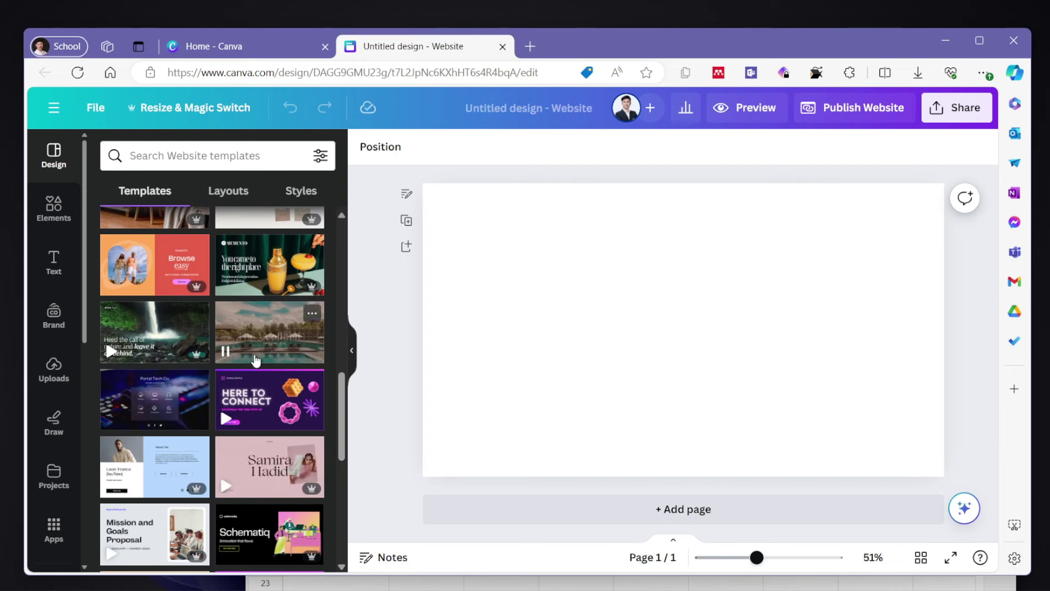
scroll(255, 358, "up", 3)
scroll(255, 359, "up", 2)
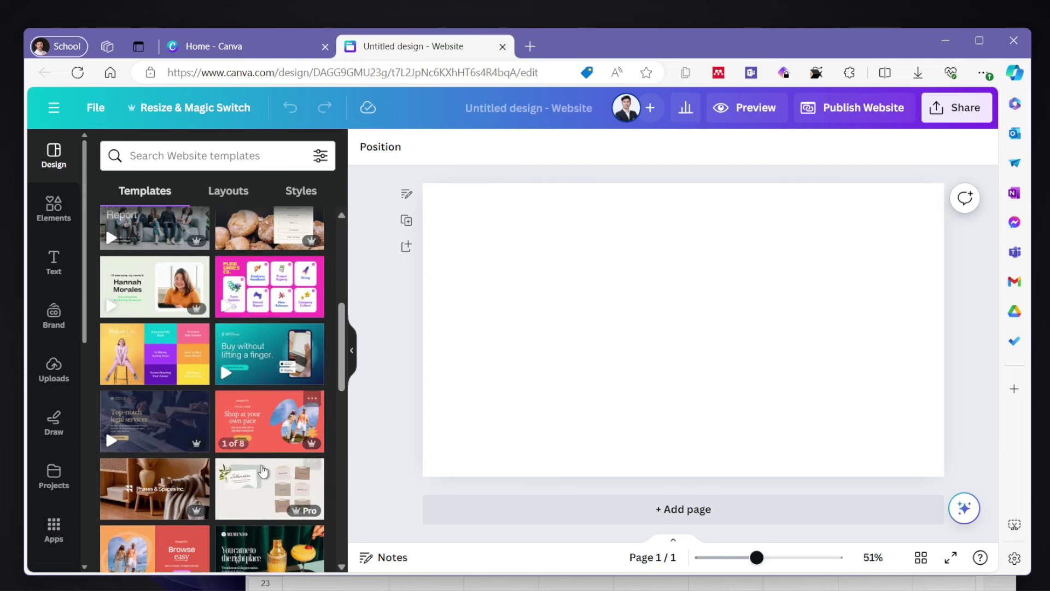
scroll(262, 350, "up", 1)
scroll(260, 327, "up", 1)
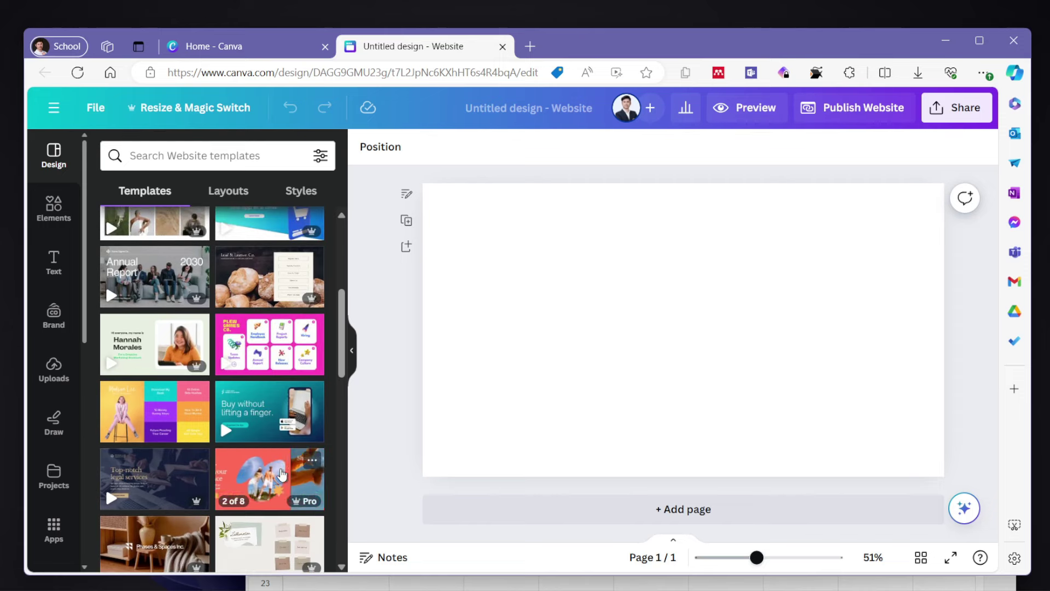
- Apply the red 'Shop at your own pace' Sanityz template and delete its phone mockup image
left_click(281, 474)
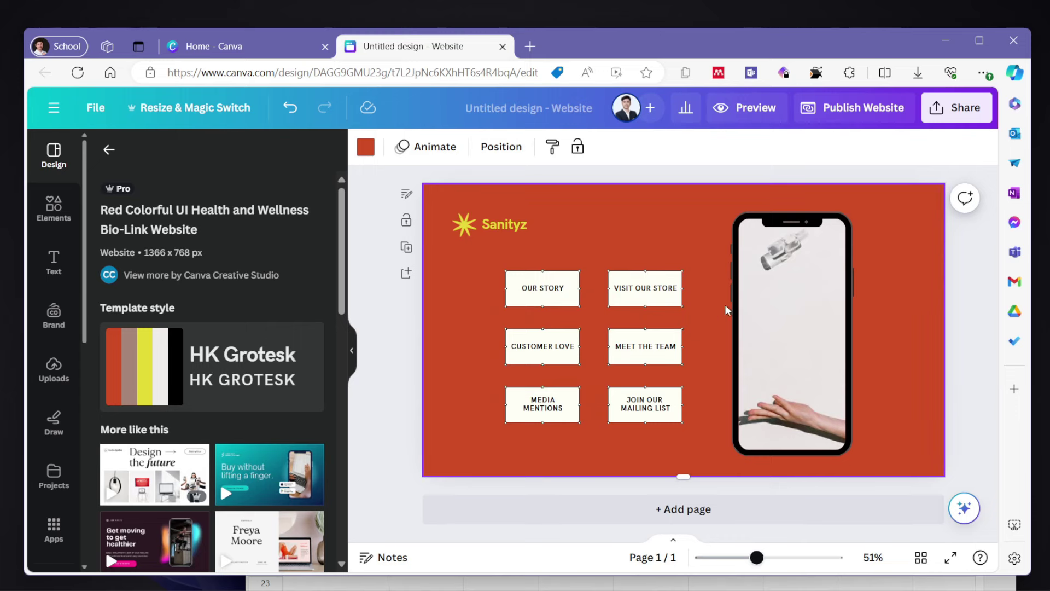
scroll(189, 428, "down", 10)
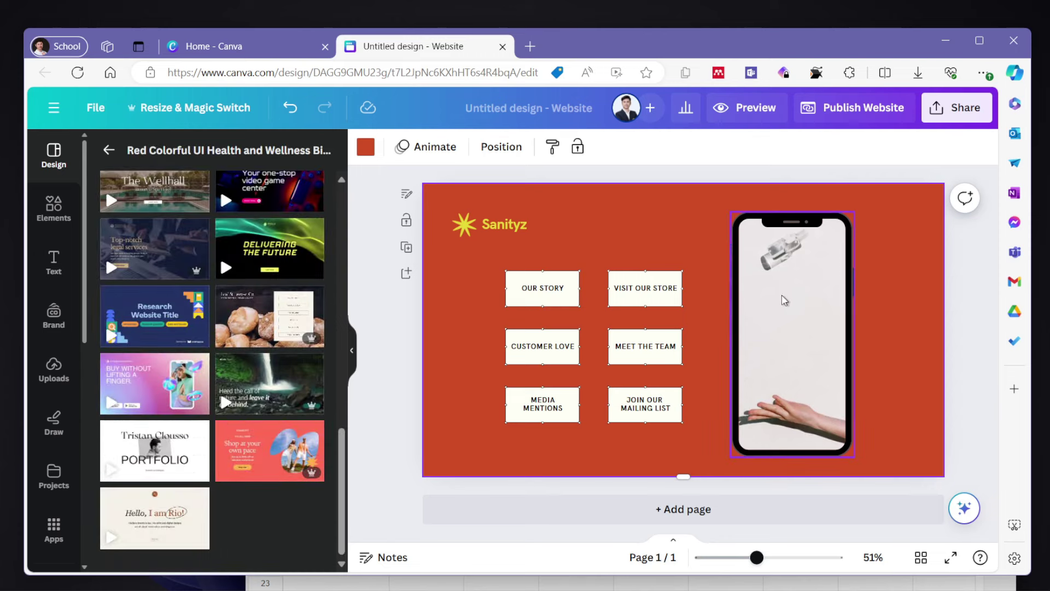
left_click(804, 281)
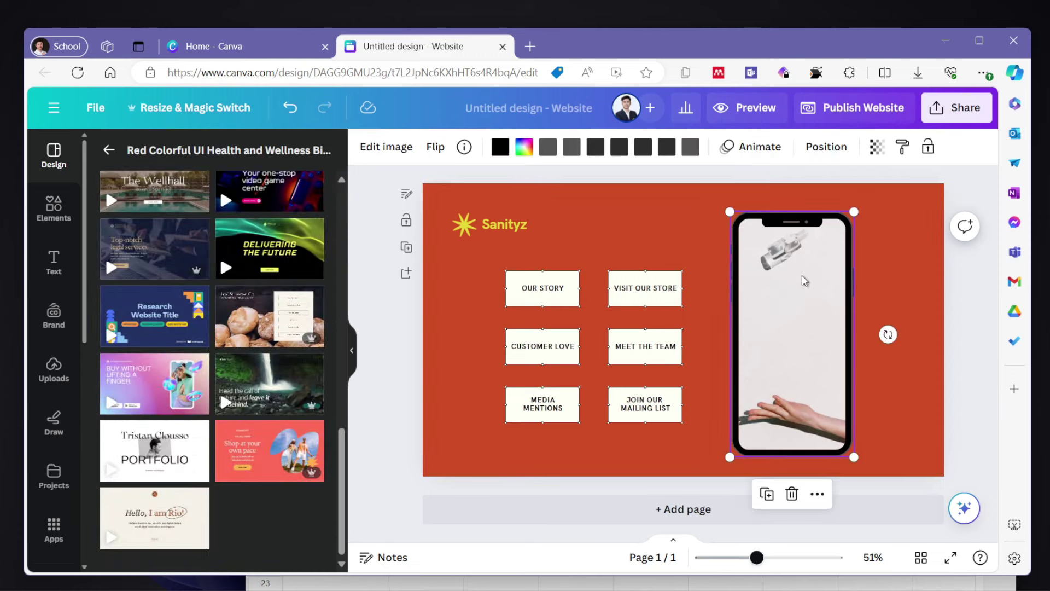
key("Delete")
key("Delete")
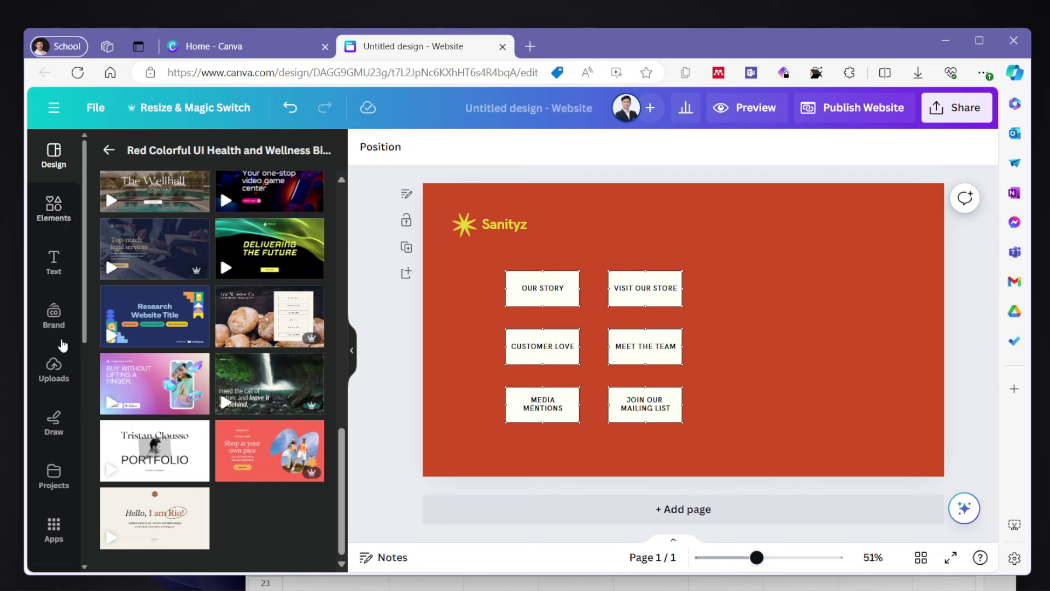
- Open the Untitled folder under Projects to find the book box-set photo
left_click(54, 471)
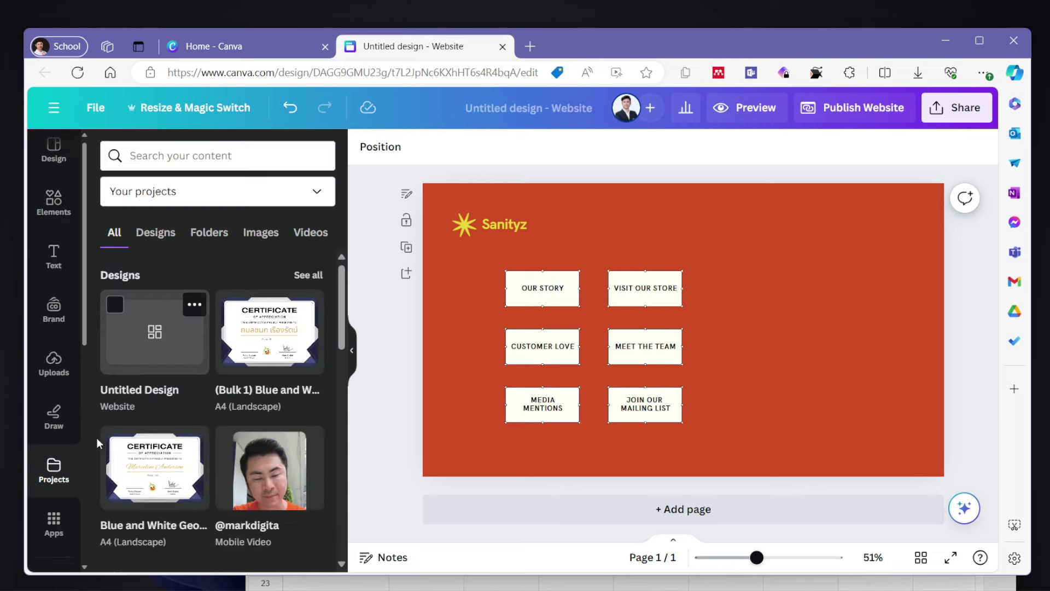
scroll(164, 407, "down", 4)
scroll(163, 405, "down", 8)
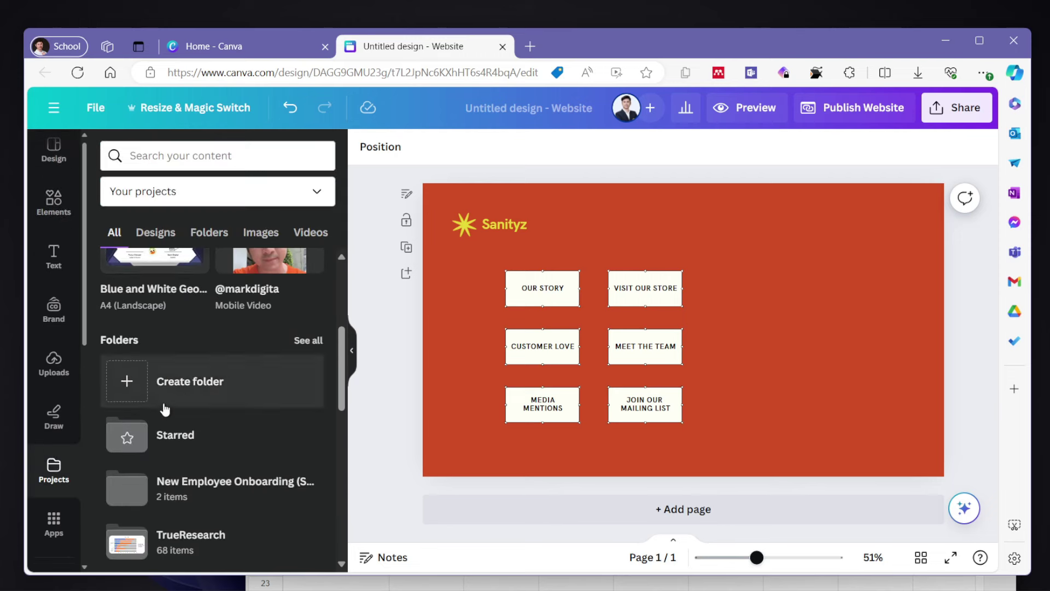
scroll(211, 426, "up", 4)
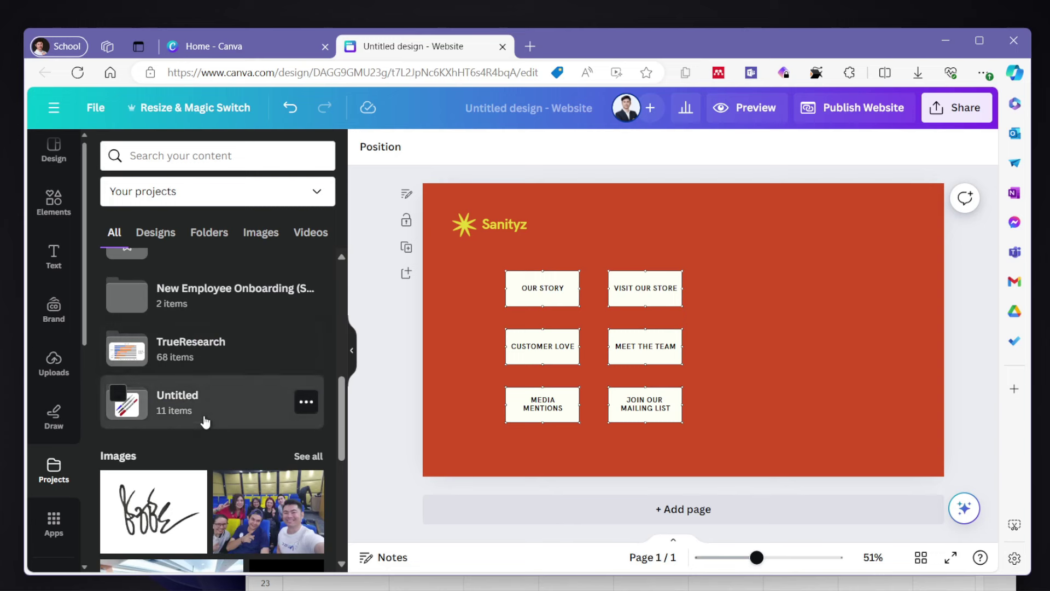
left_click(205, 421)
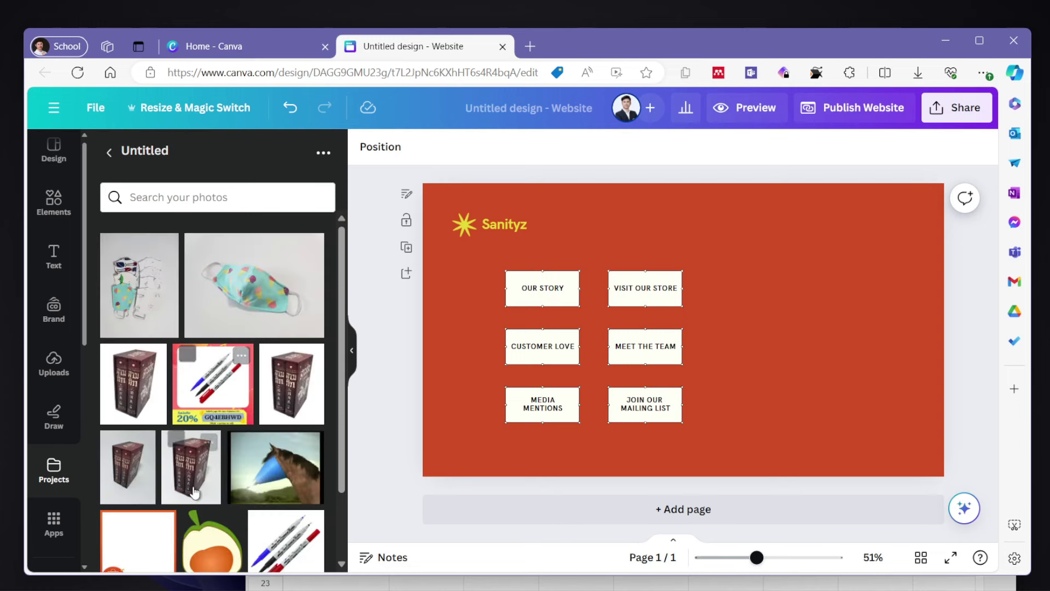
scroll(138, 313, "down", 2)
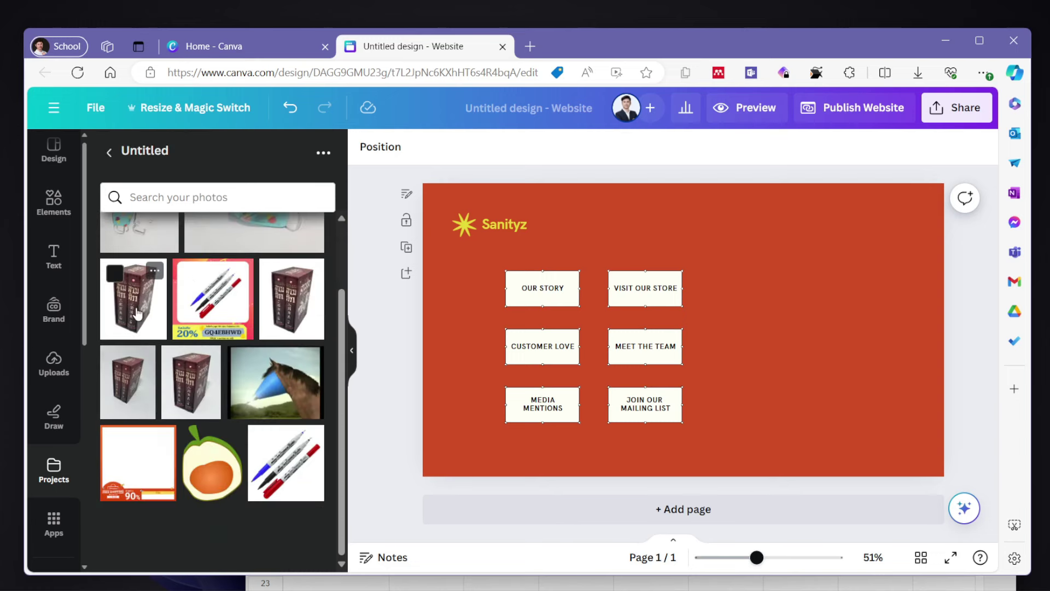
scroll(137, 313, "up", 1)
- Add the book box-set photo right of the buttons and strip its white background with BG Remover
left_click(136, 338)
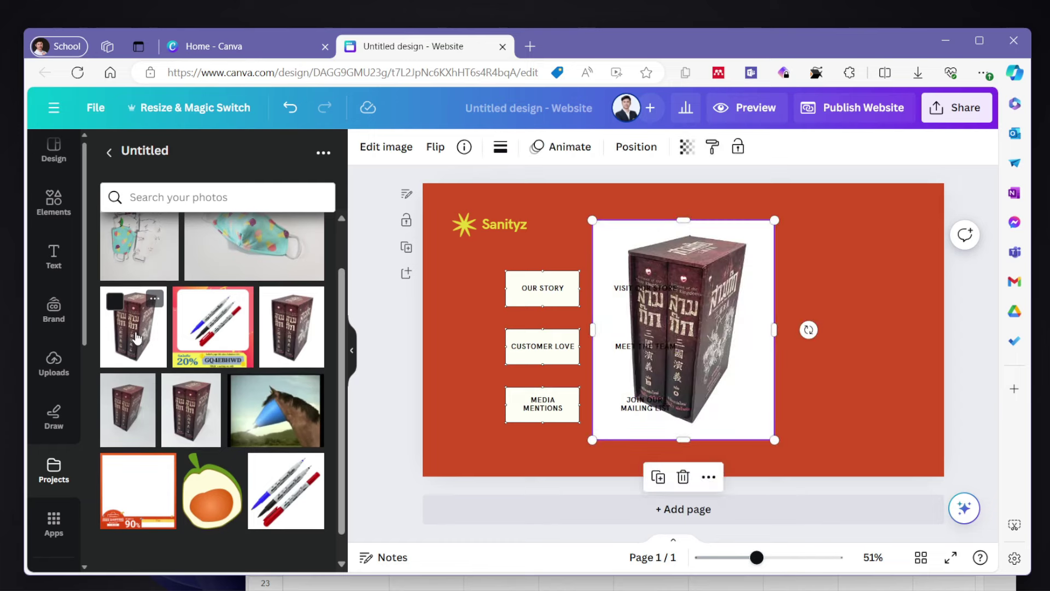
left_click_drag(655, 349, 783, 346)
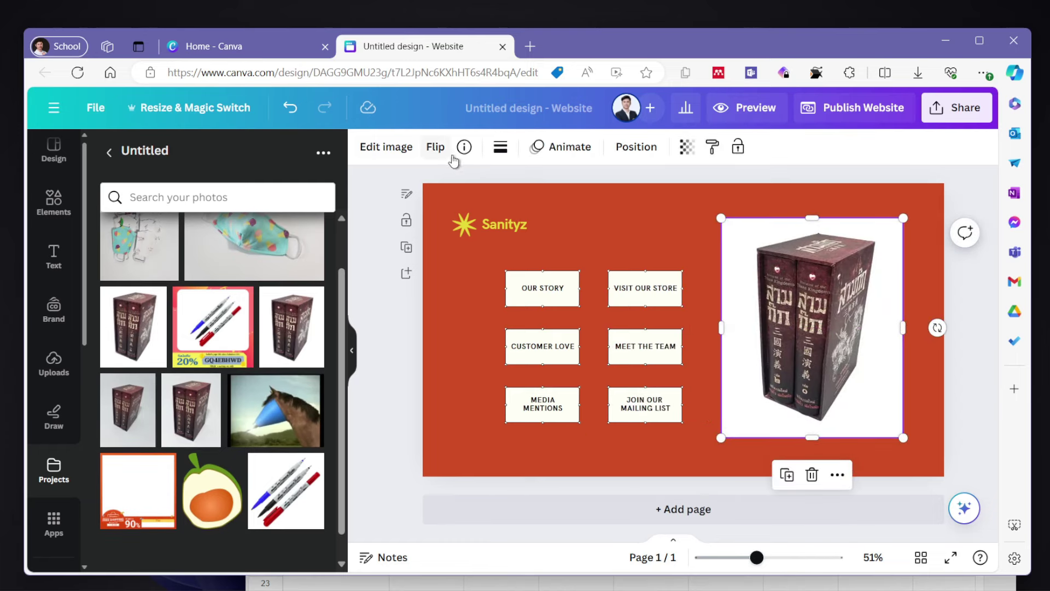
left_click(386, 146)
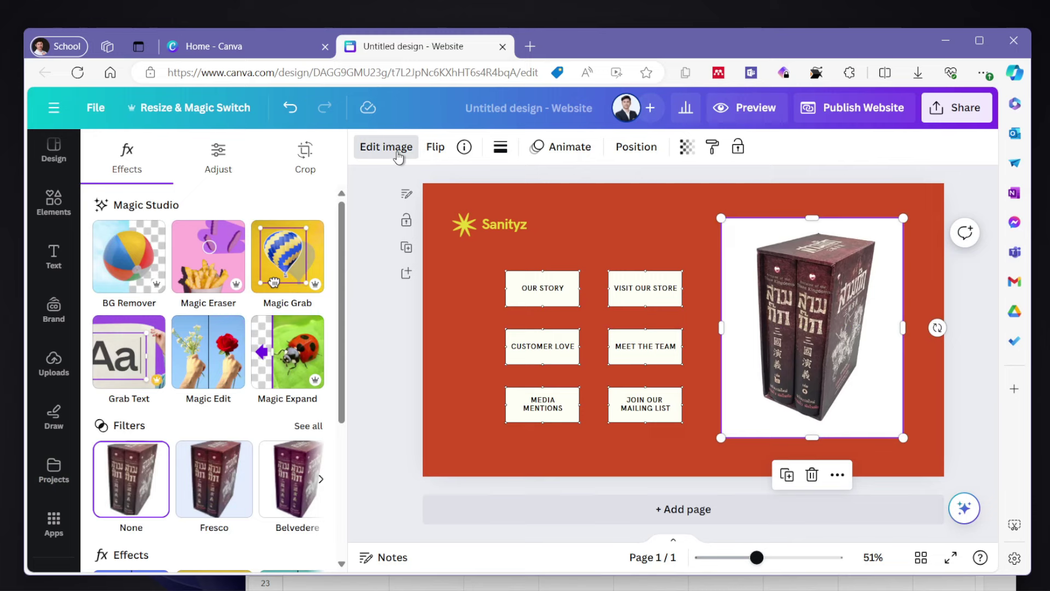
left_click(113, 253)
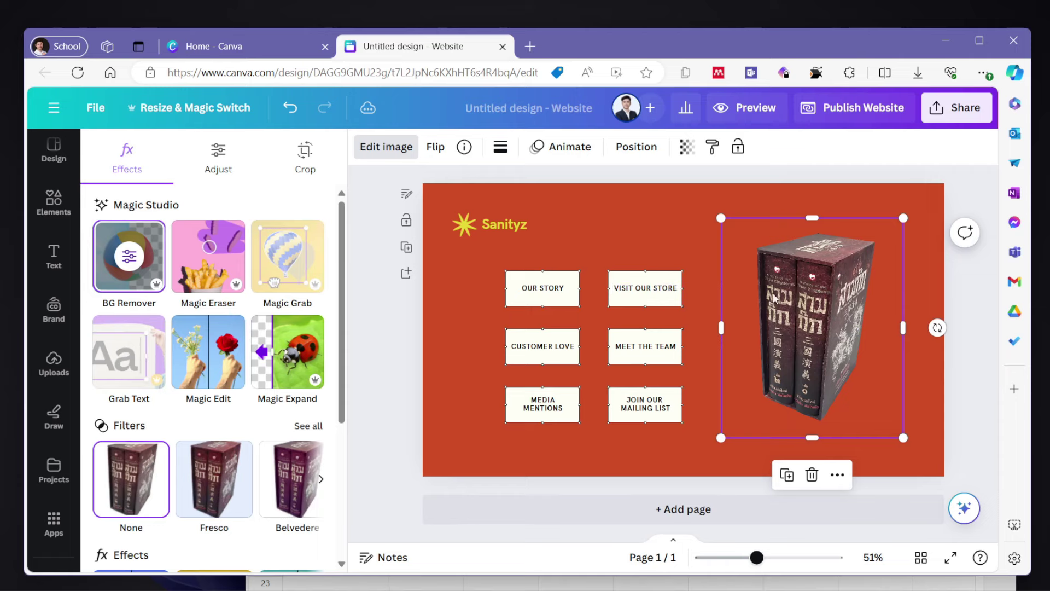
left_click(509, 223)
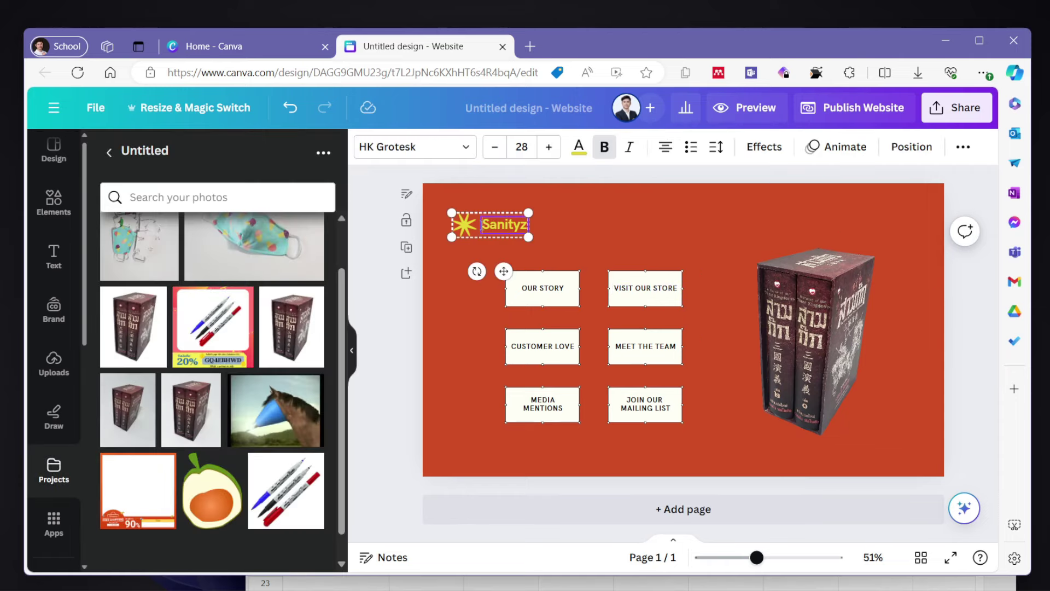
- Replace the logo text 'Sanityz' with 'Mark Digital Bookstore', widened to wrap onto two lines
left_click_drag(482, 224, 528, 225)
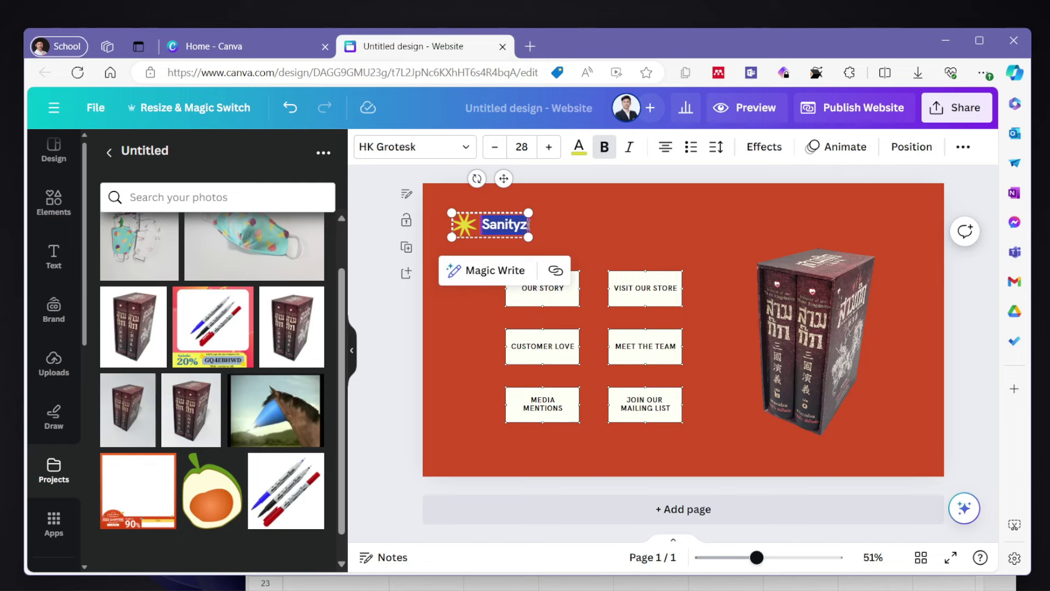
type("Mark Digital Book")
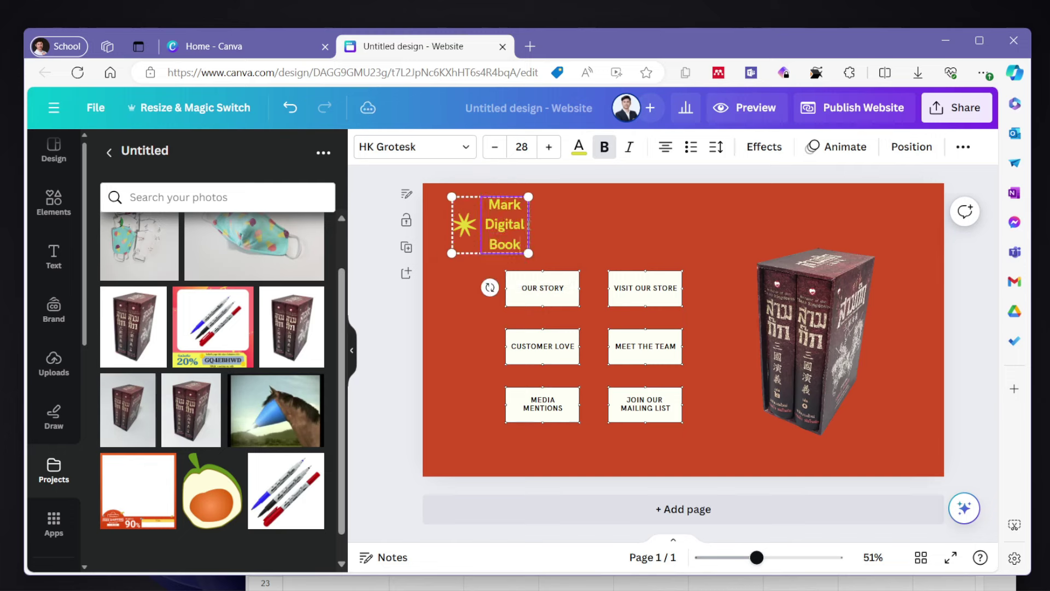
type("store")
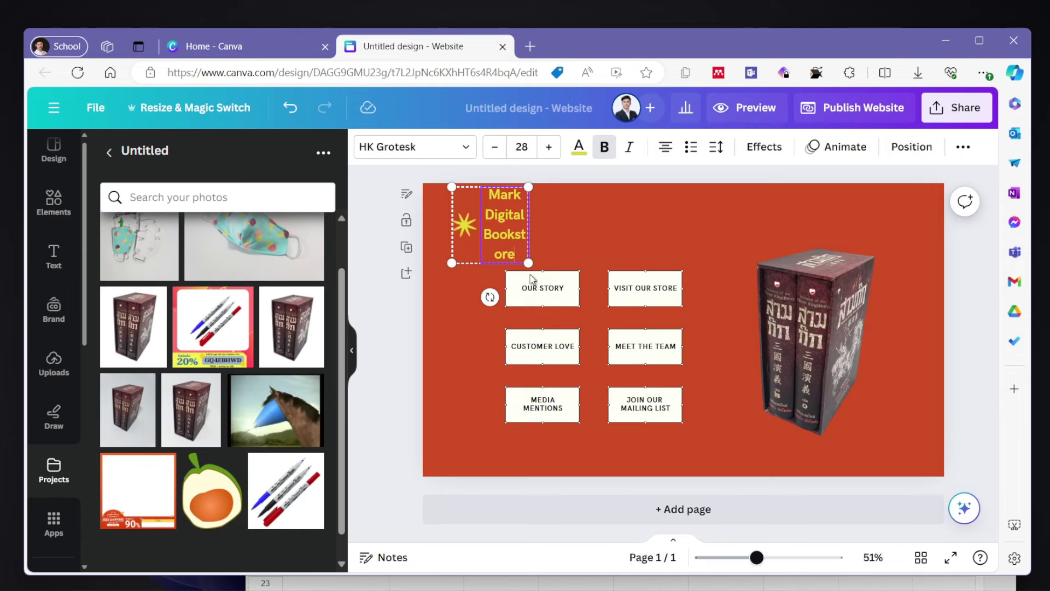
left_click_drag(530, 265, 529, 267)
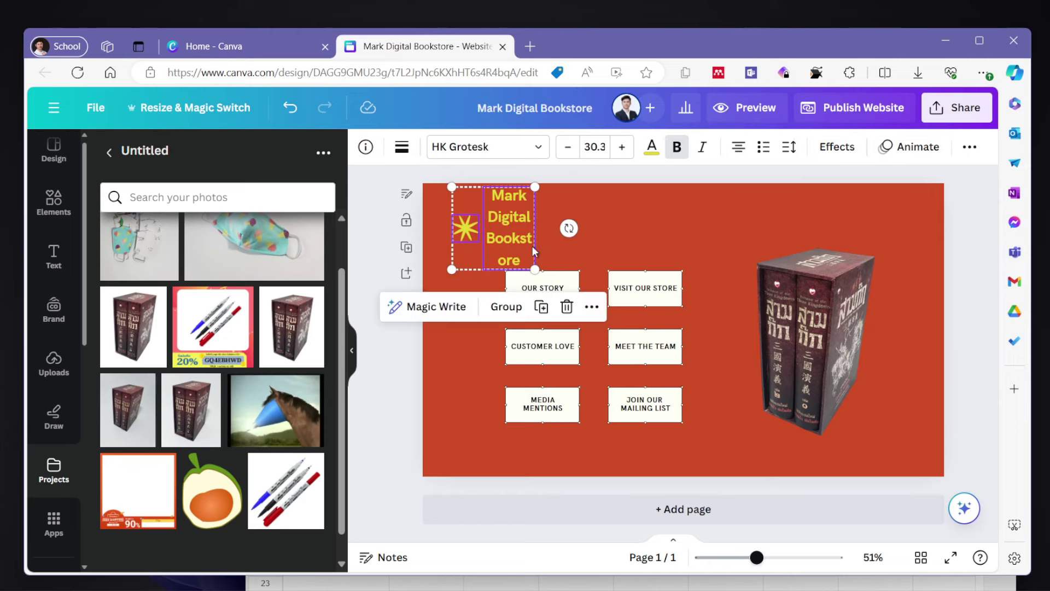
left_click_drag(529, 225, 571, 225)
left_click(473, 280)
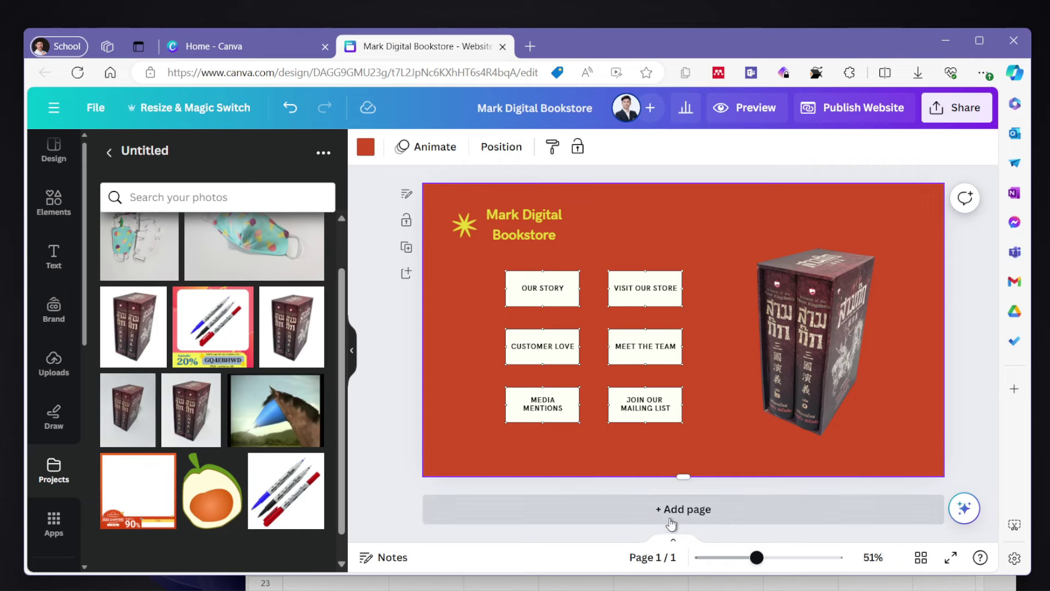
- Add a second page and switch its background from the template red to cream #fffff7
left_click(736, 510)
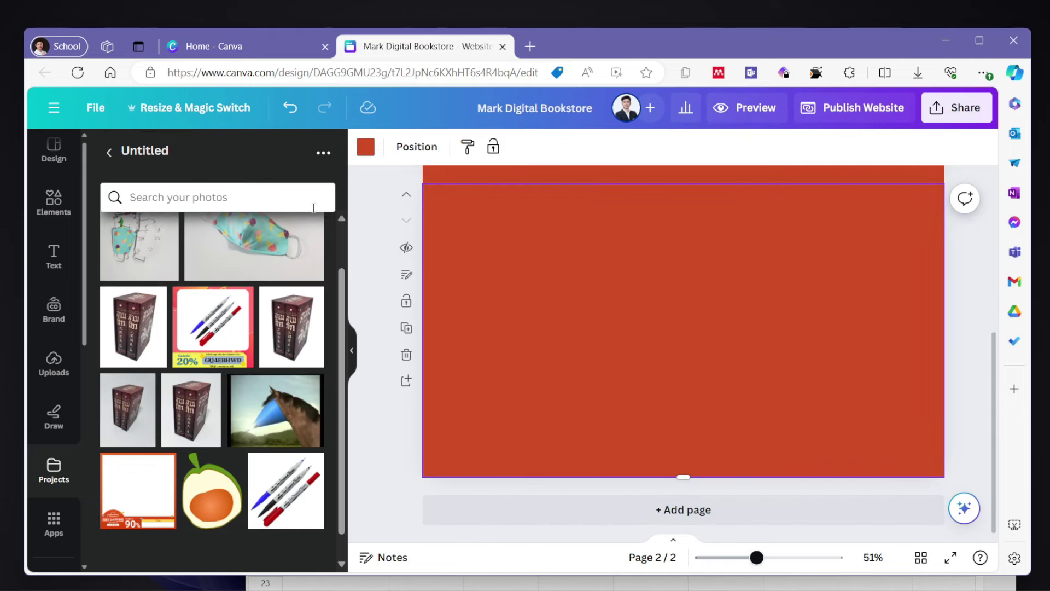
left_click(54, 150)
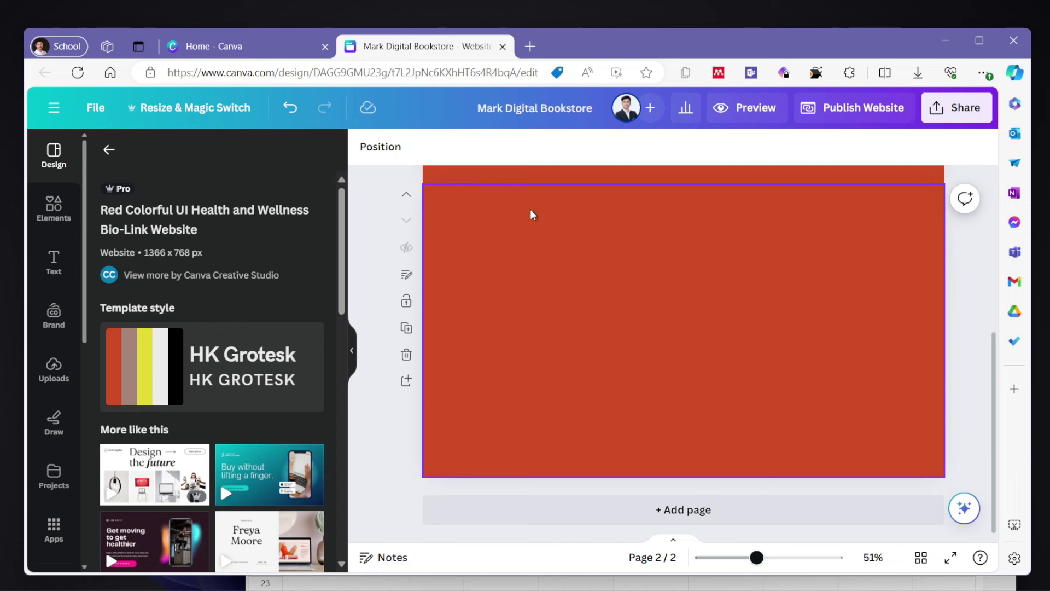
right_click(520, 248)
left_click(479, 246)
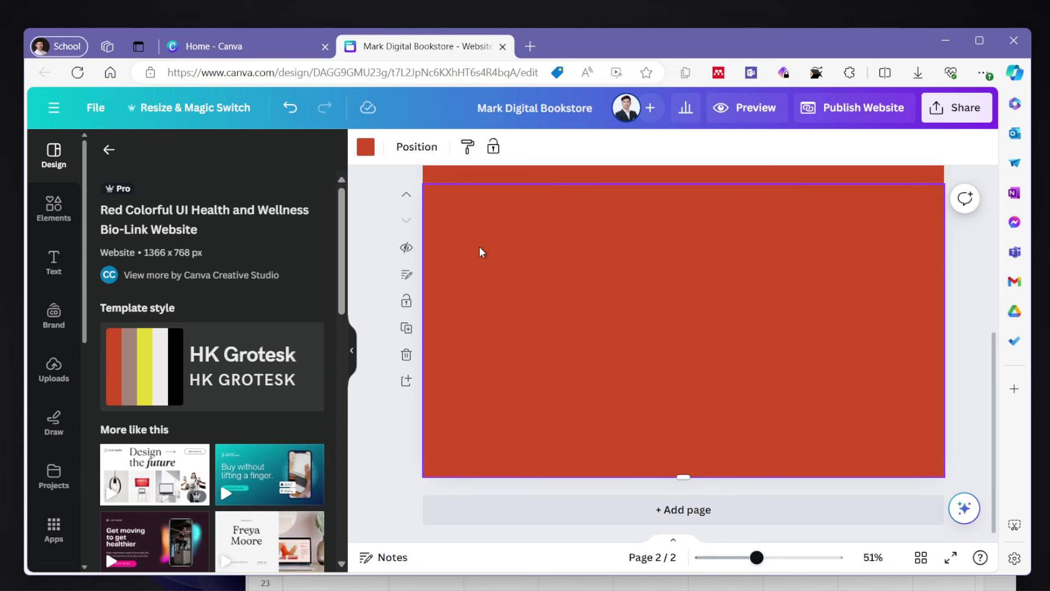
left_click(377, 435)
left_click(579, 278)
left_click(369, 148)
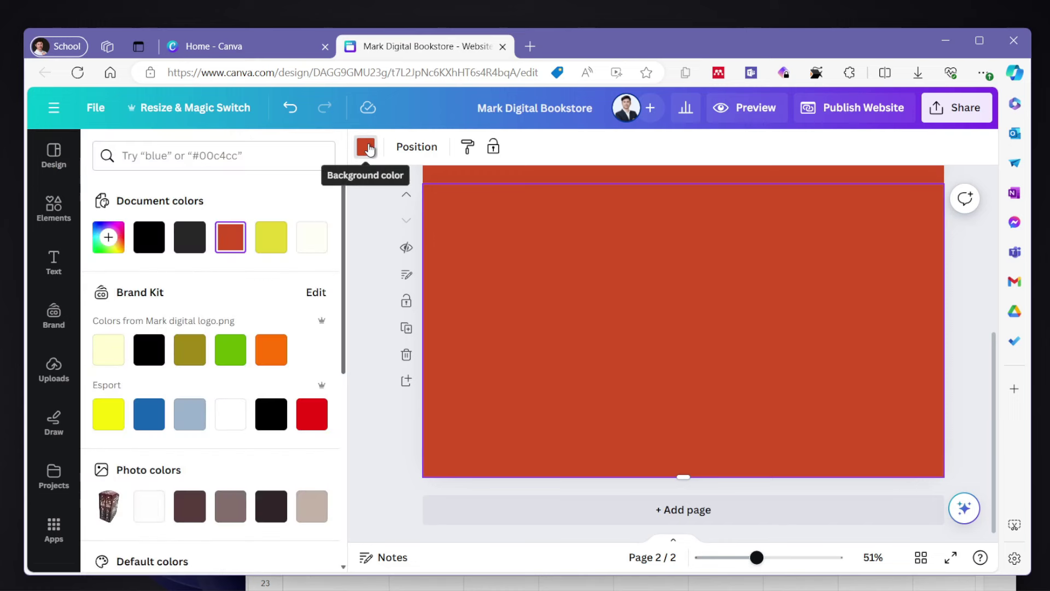
left_click(316, 243)
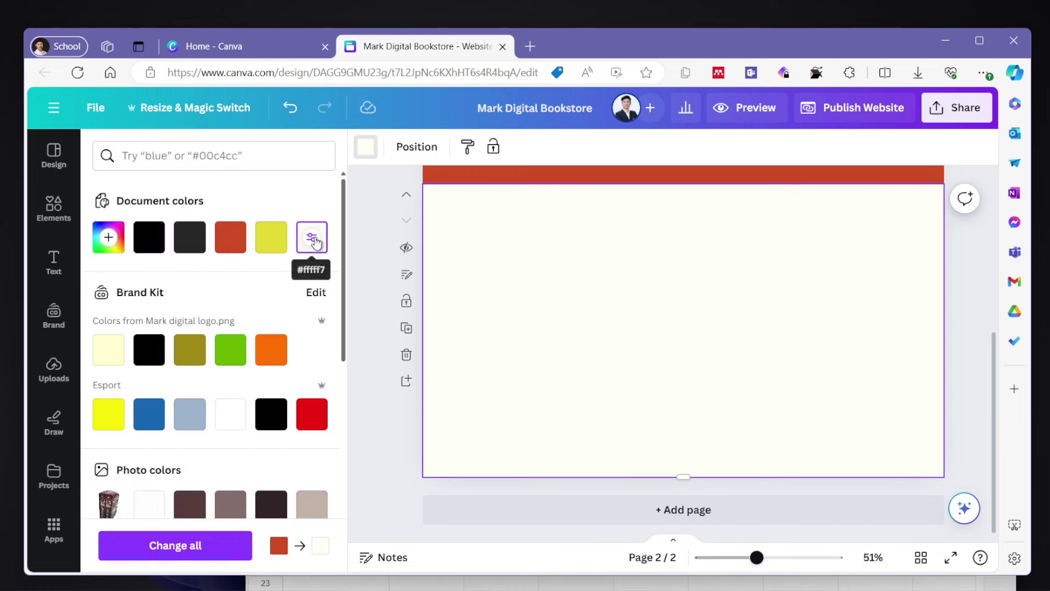
left_click(370, 462)
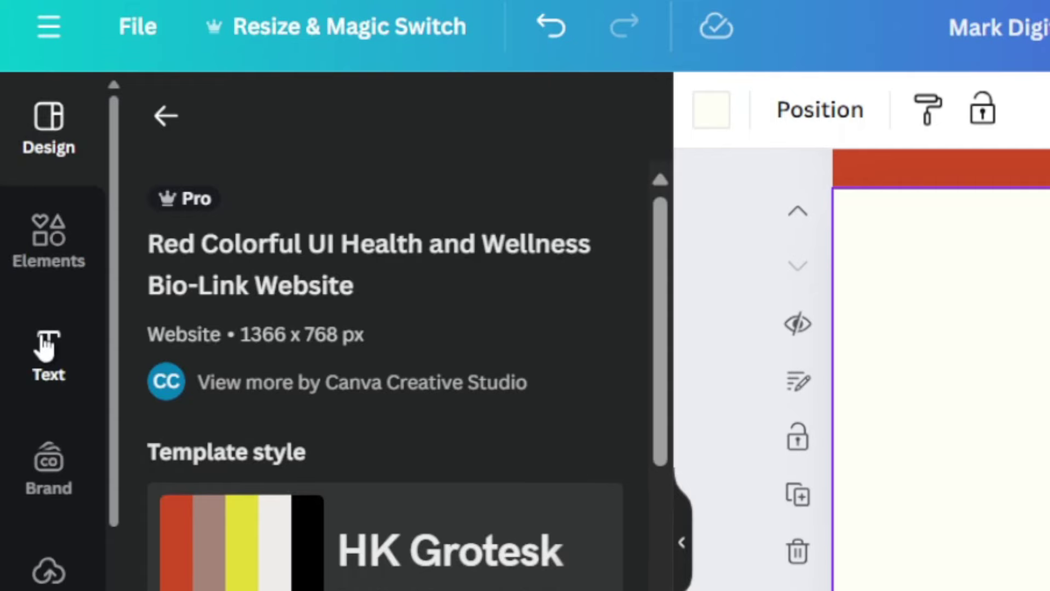
- Add a left-aligned 'About this shop' heading at size 56 at the page's top-left
left_click(46, 348)
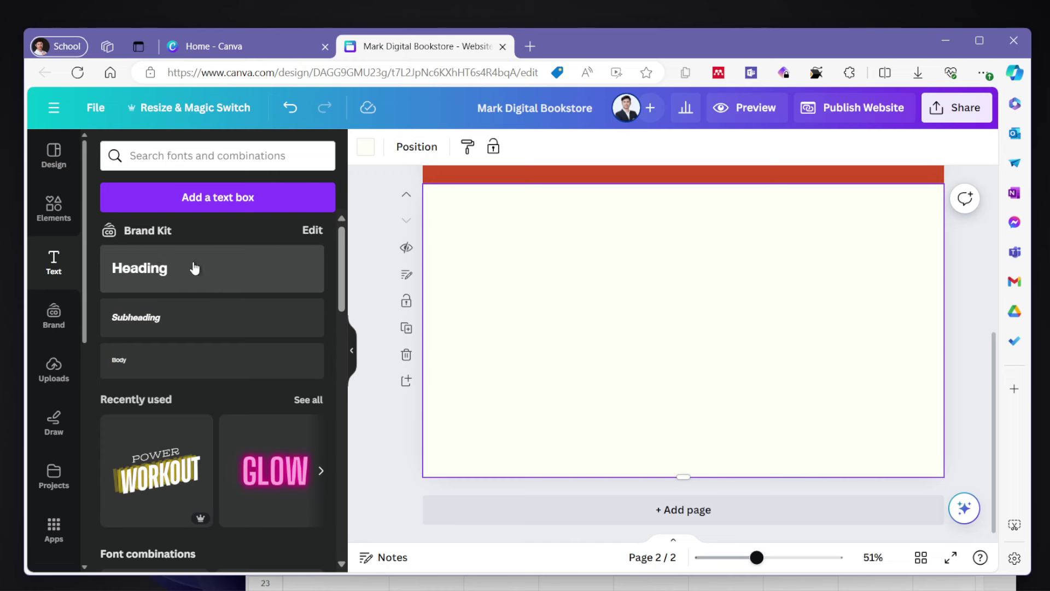
left_click_drag(194, 267, 533, 220)
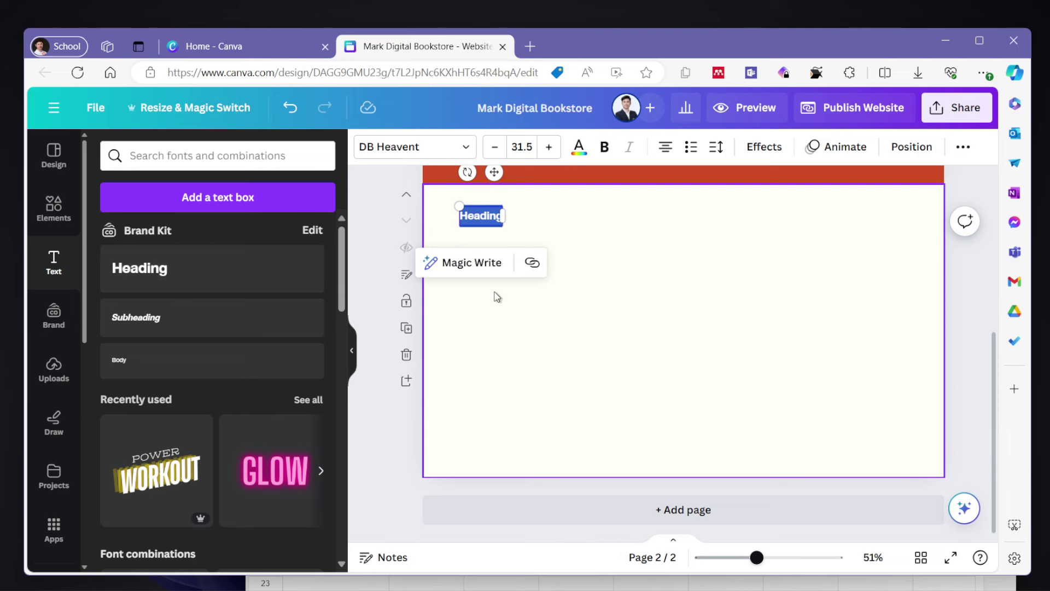
type("About this")
type(" shop")
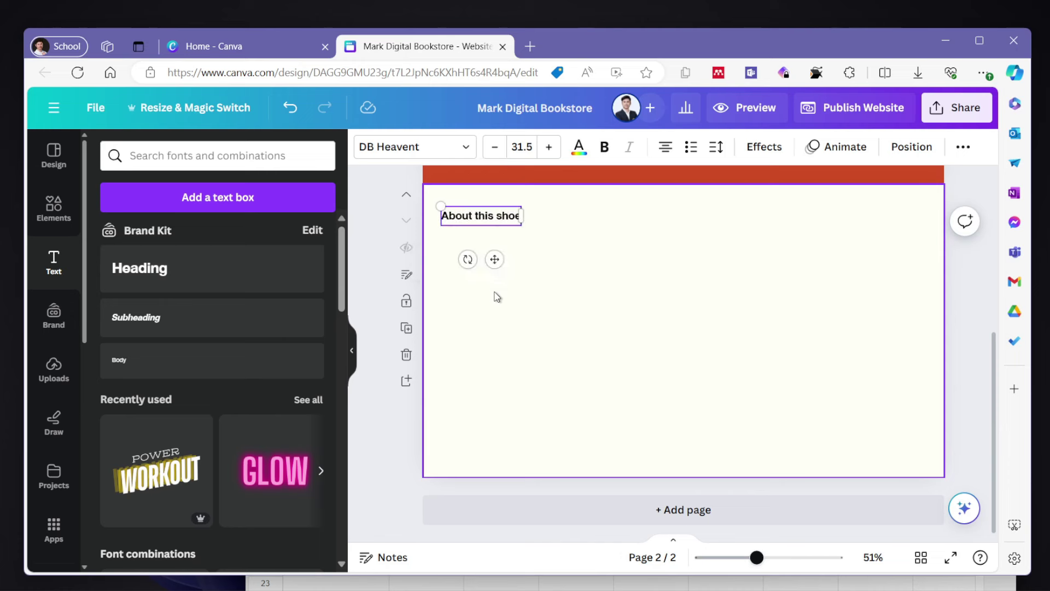
left_click_drag(494, 259, 504, 268)
left_click(520, 147)
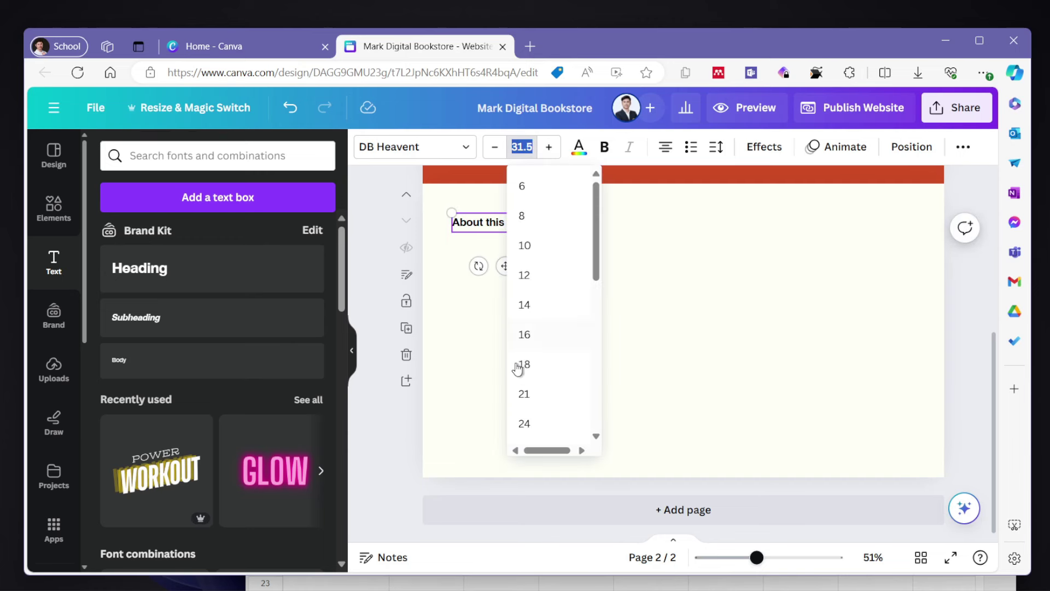
scroll(527, 398, "down", 3)
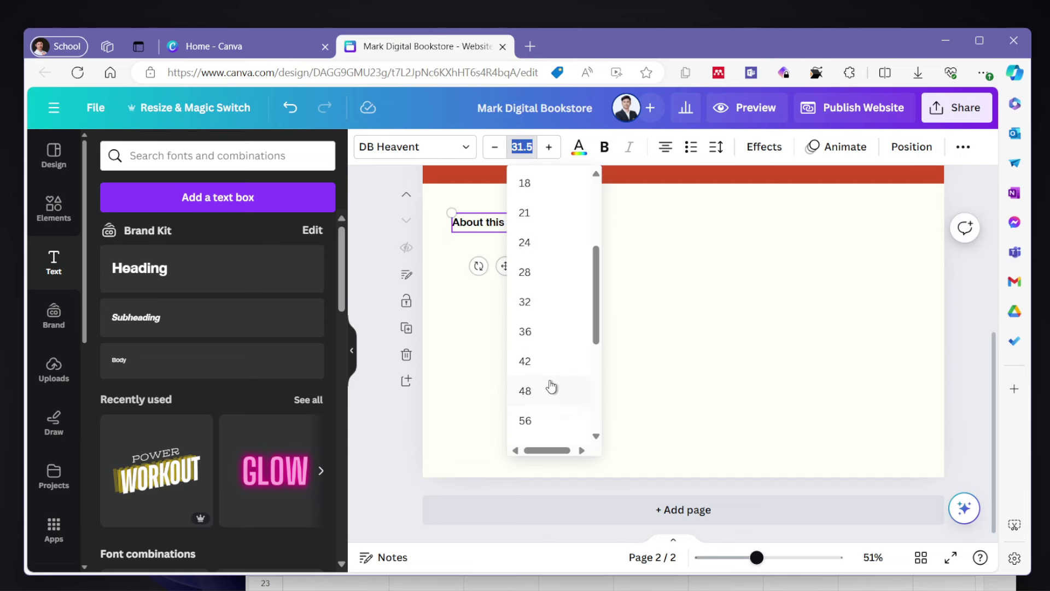
left_click(547, 420)
left_click_drag(562, 259, 561, 282)
left_click(666, 146)
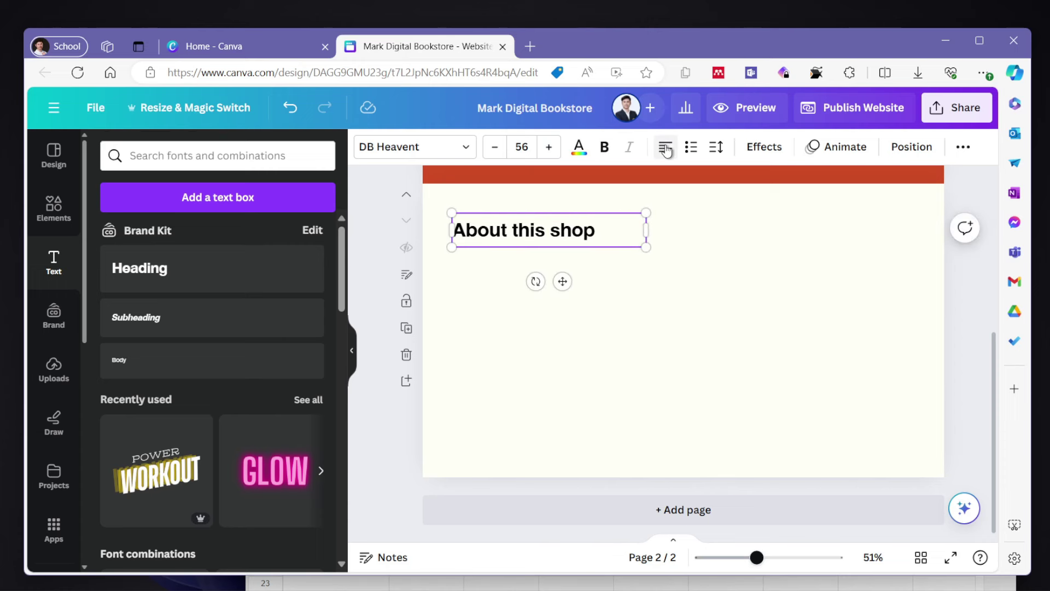
left_click(530, 349)
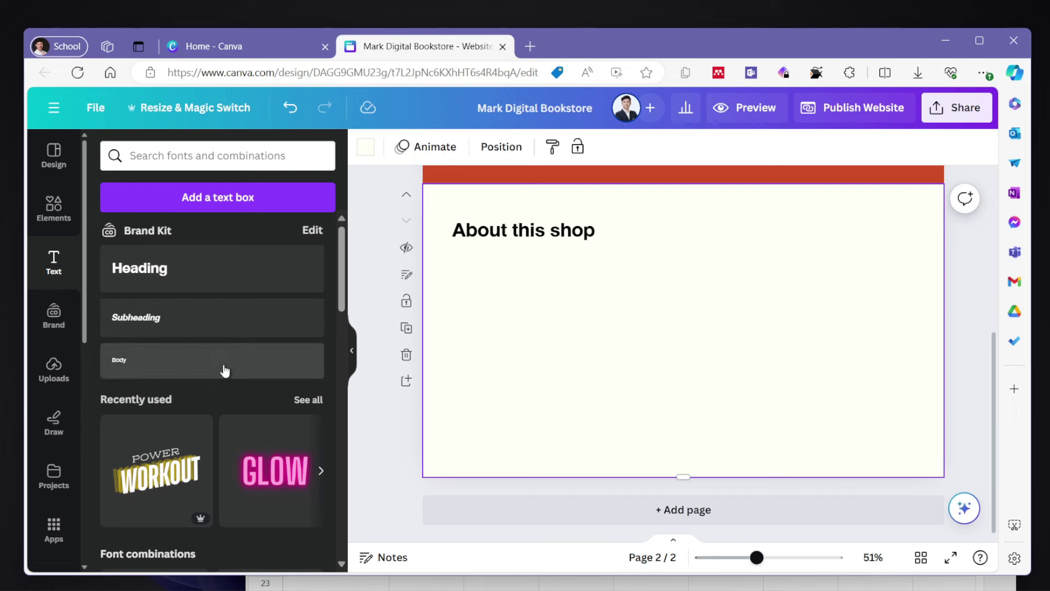
- Add a body text box below the heading at font size 24
left_click_drag(222, 368, 508, 305)
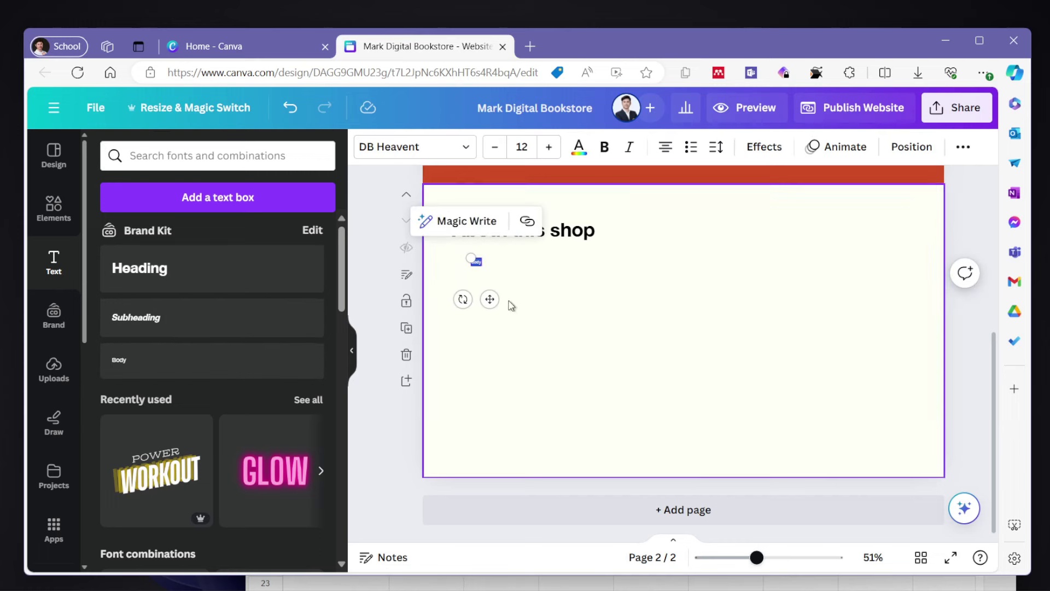
left_click(526, 139)
left_click(528, 425)
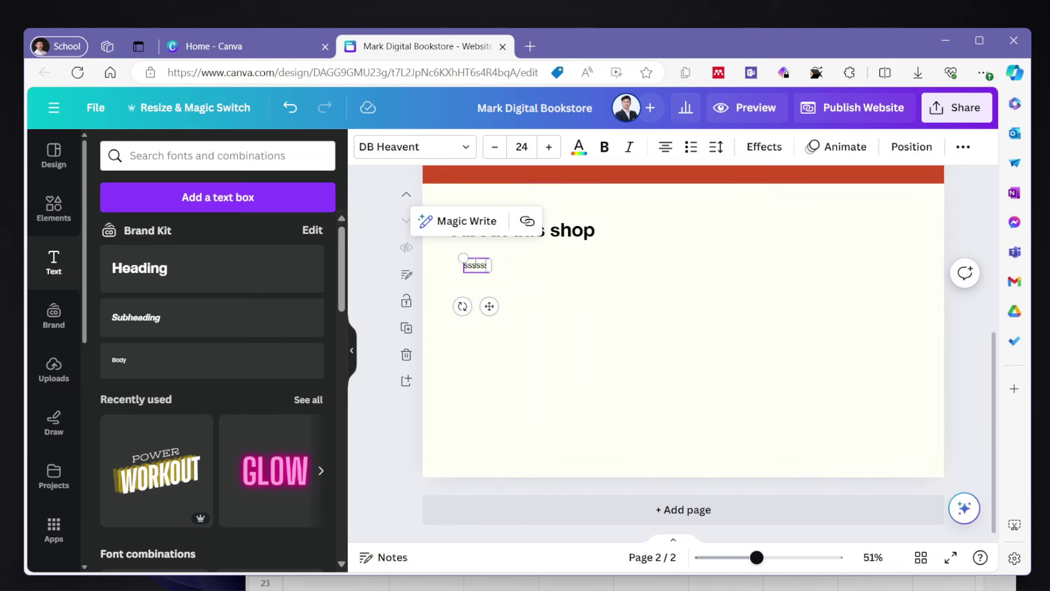
left_click_drag(489, 307, 476, 303)
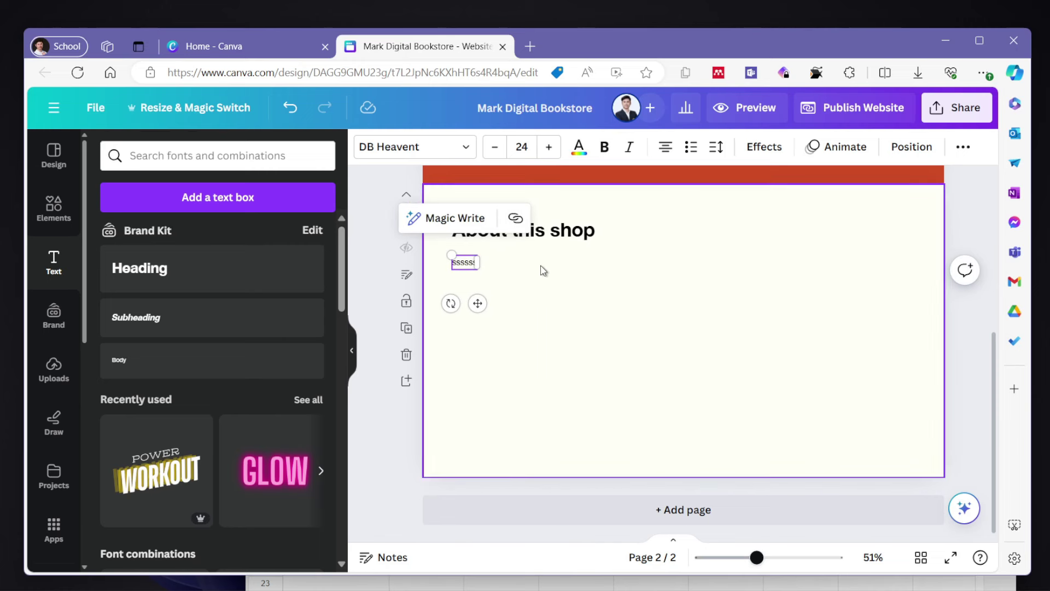
- Insert a Magic Write shop introduction into the body text, left-aligned in a narrow column
left_click(452, 218)
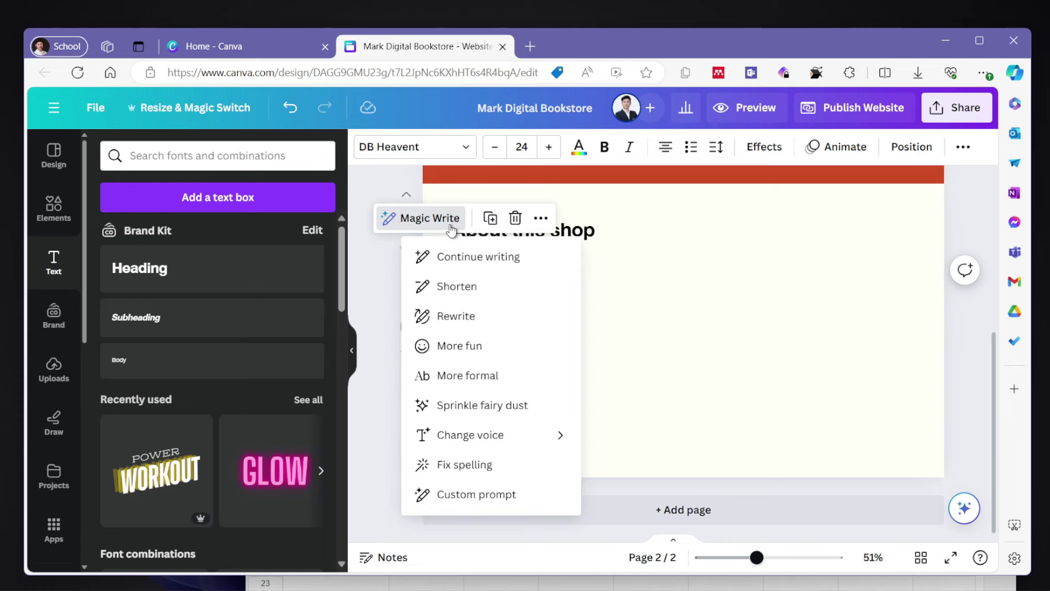
left_click(475, 494)
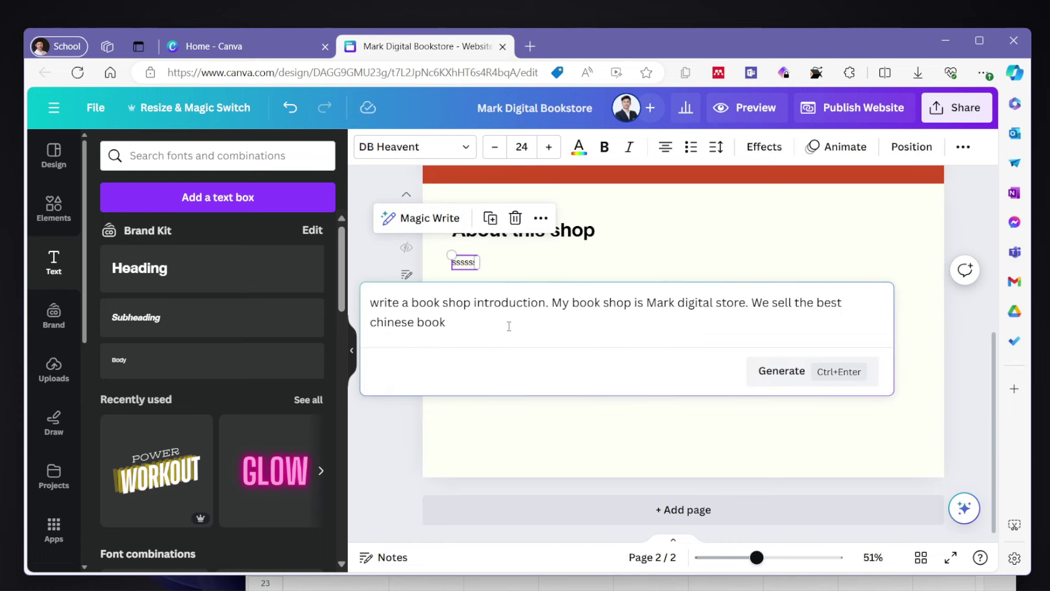
left_click(779, 370)
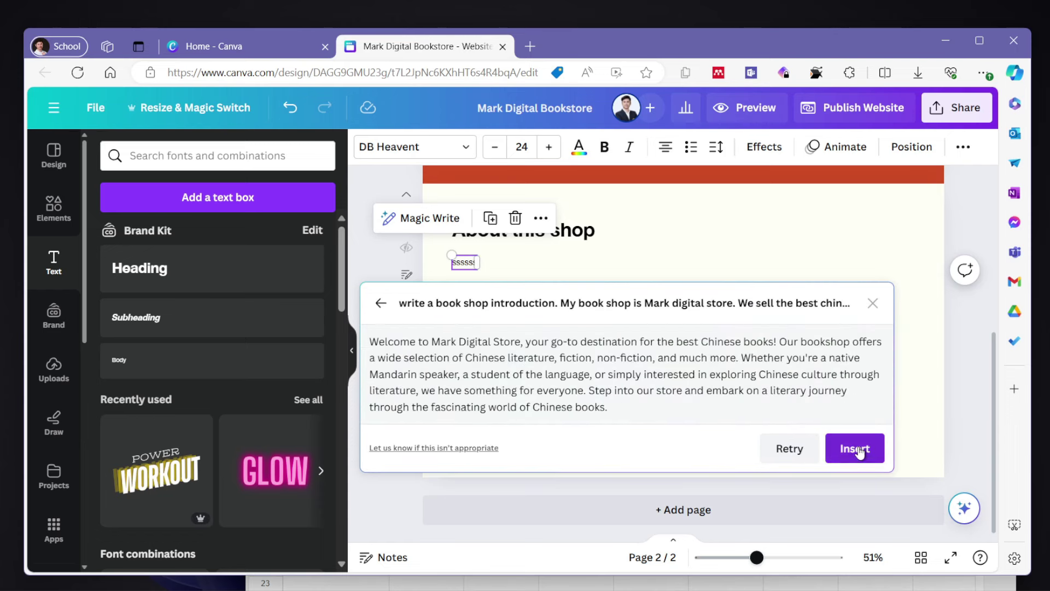
left_click(860, 451)
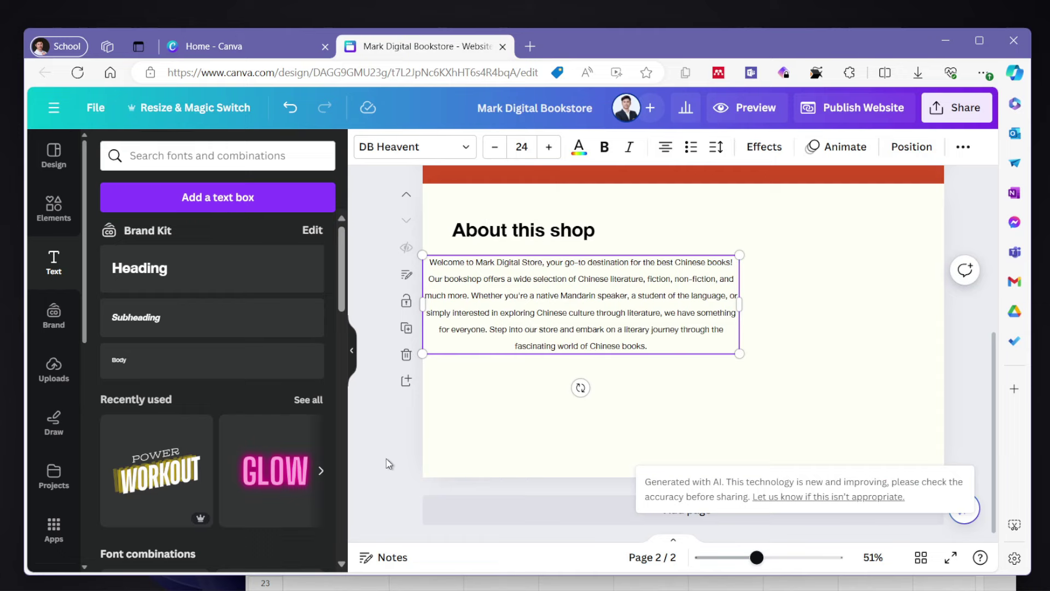
left_click_drag(516, 336, 545, 339)
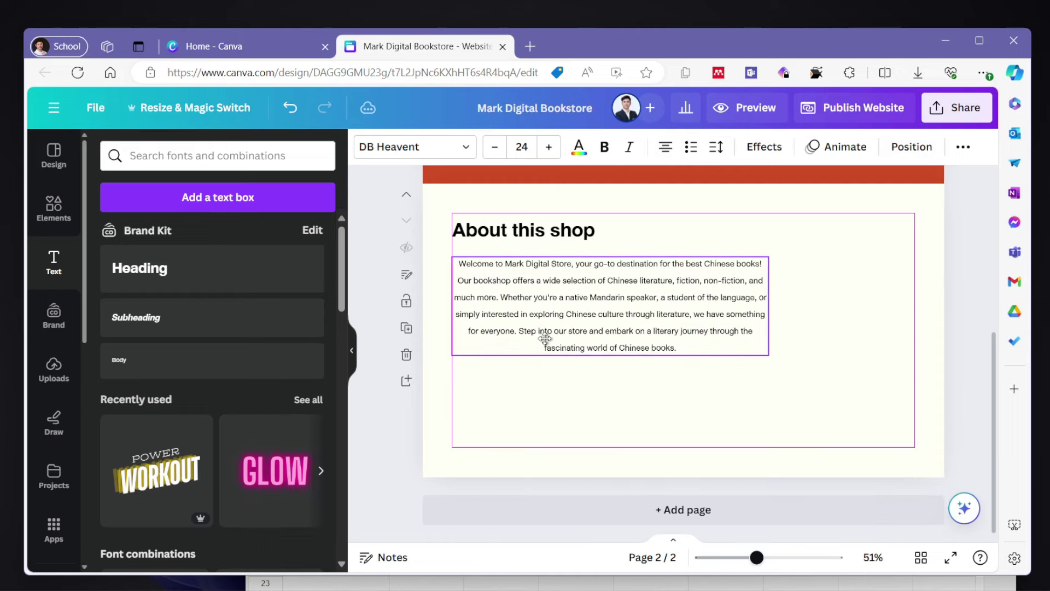
left_click(665, 147)
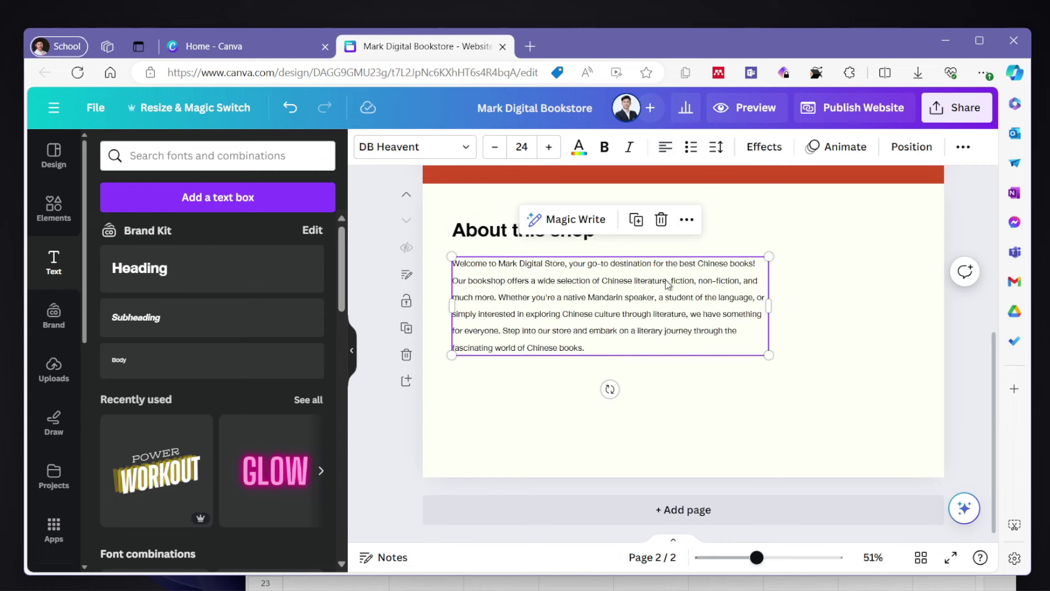
left_click(687, 436)
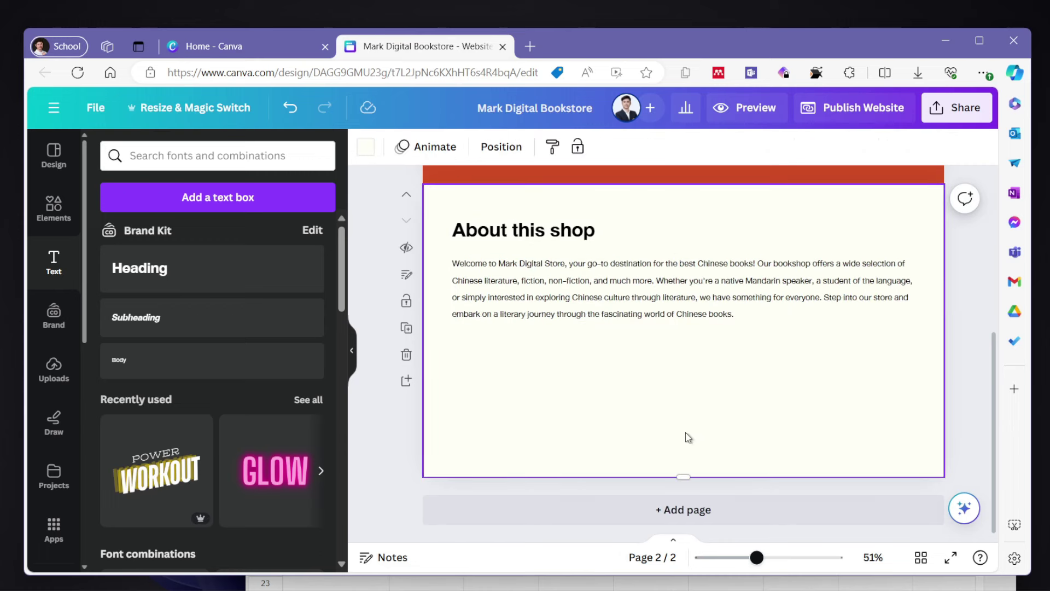
left_click(806, 308)
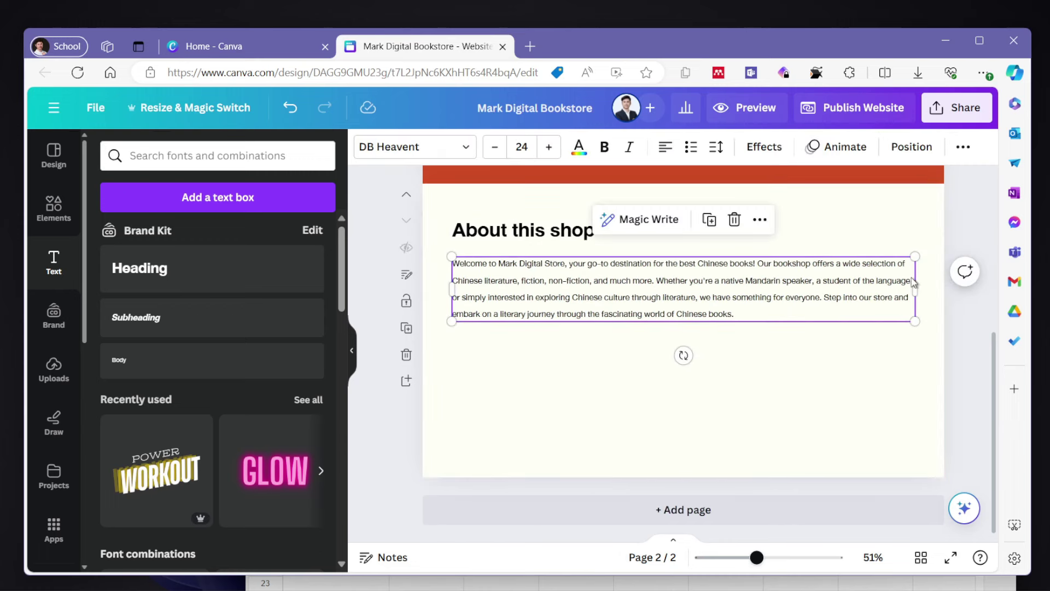
left_click_drag(916, 289, 678, 322)
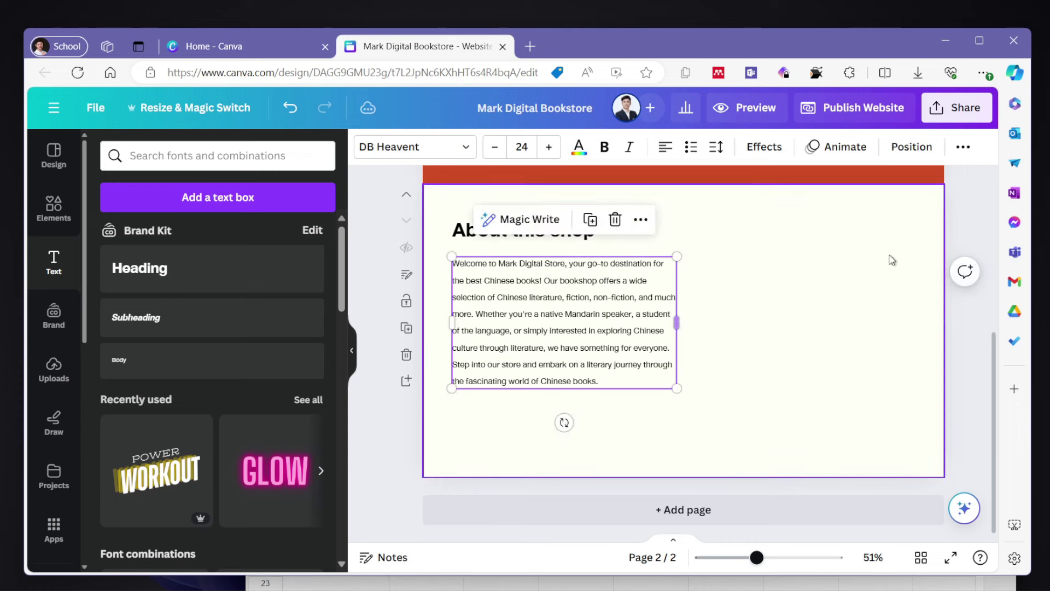
- Search the Elements library for 'bookstore'
left_click(54, 208)
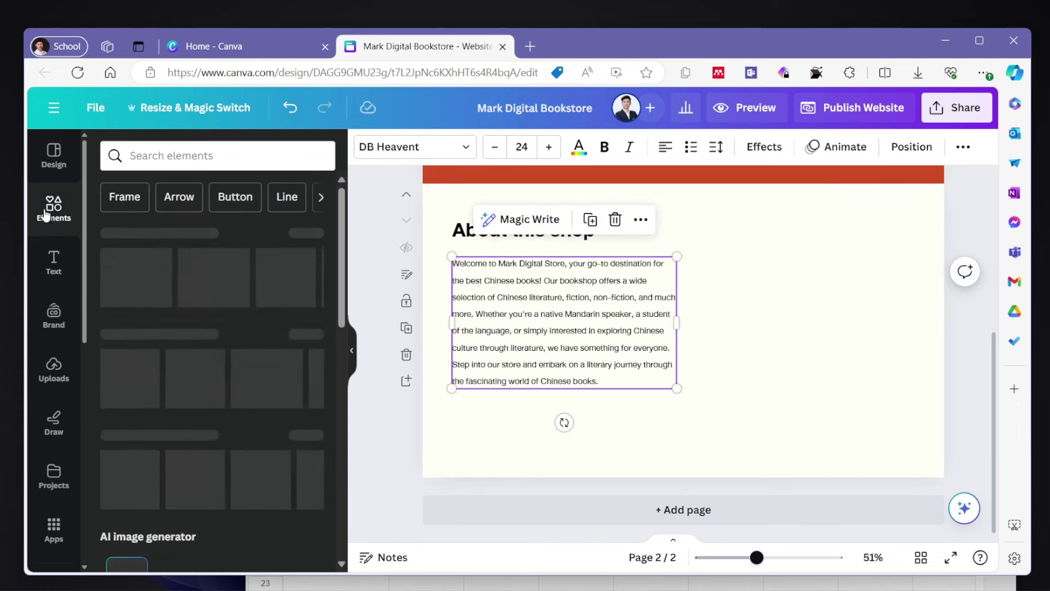
scroll(54, 334, "down", 2)
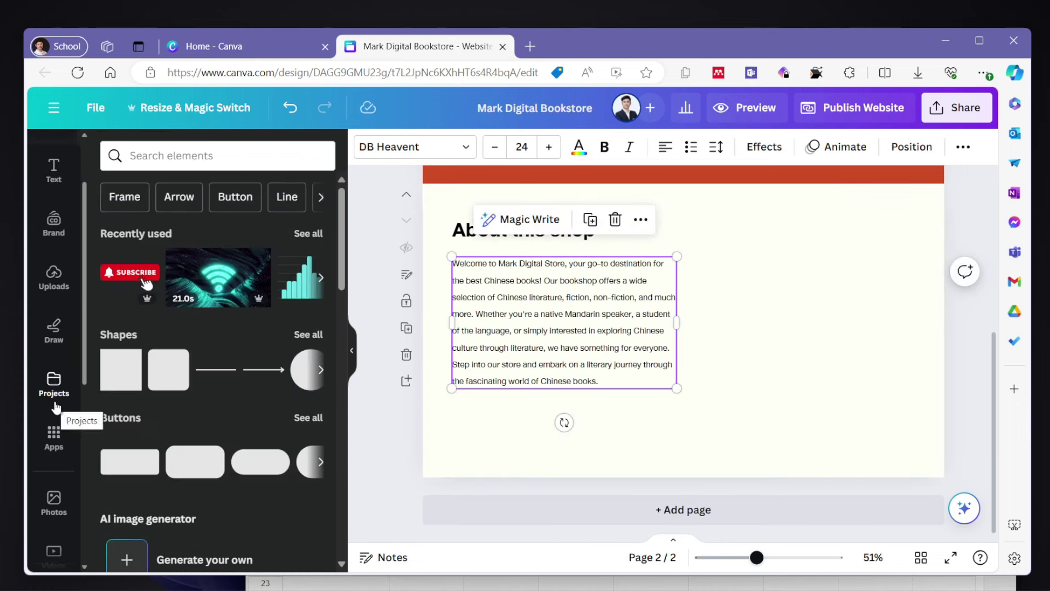
scroll(70, 338, "up", 1)
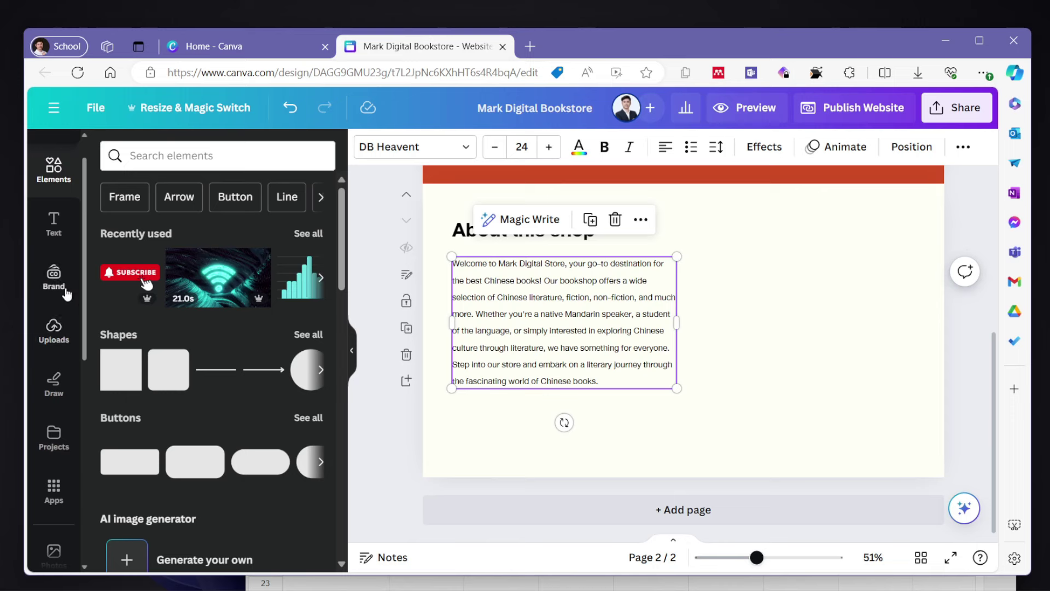
scroll(60, 323, "up", 1)
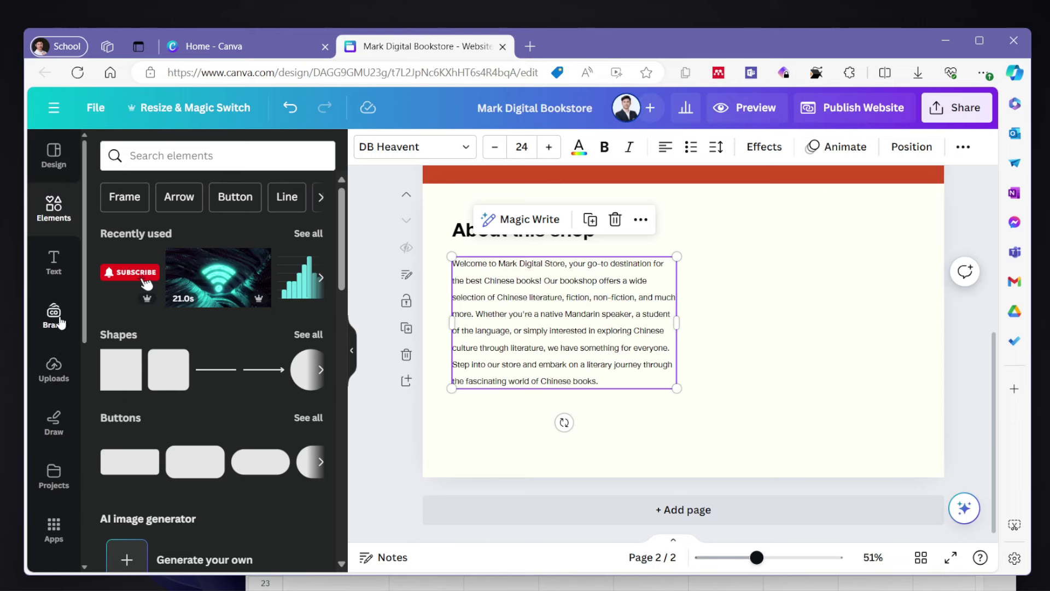
scroll(74, 358, "down", 3)
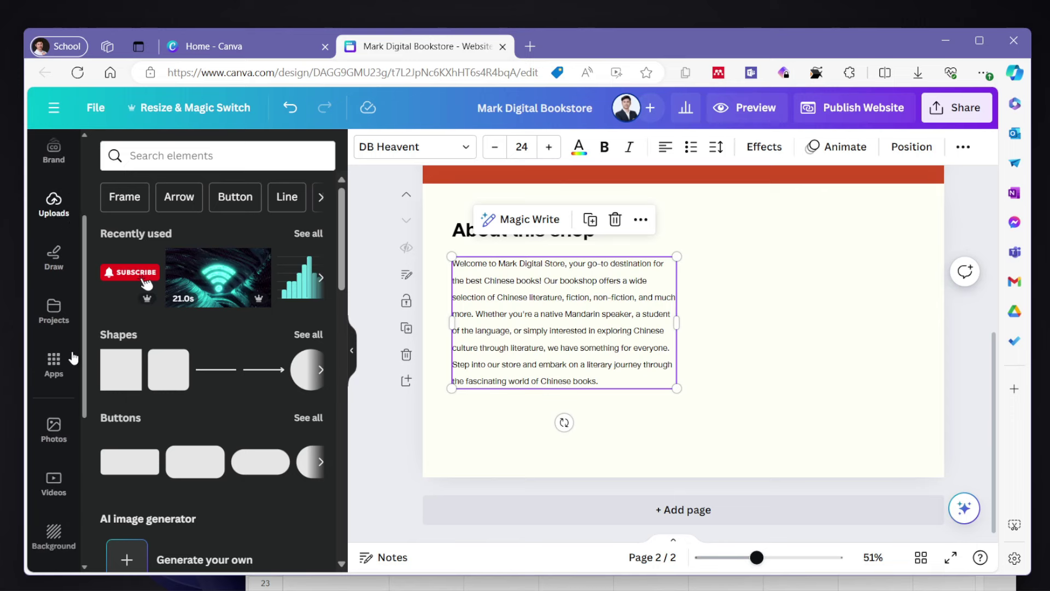
scroll(54, 306, "up", 3)
left_click(164, 156)
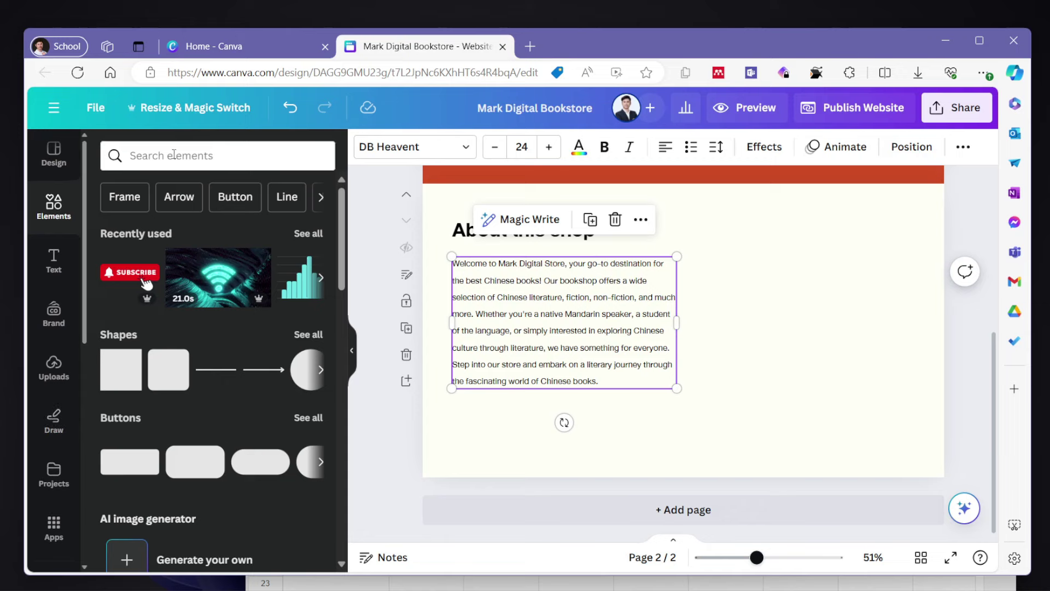
type("bookstore")
key("Return")
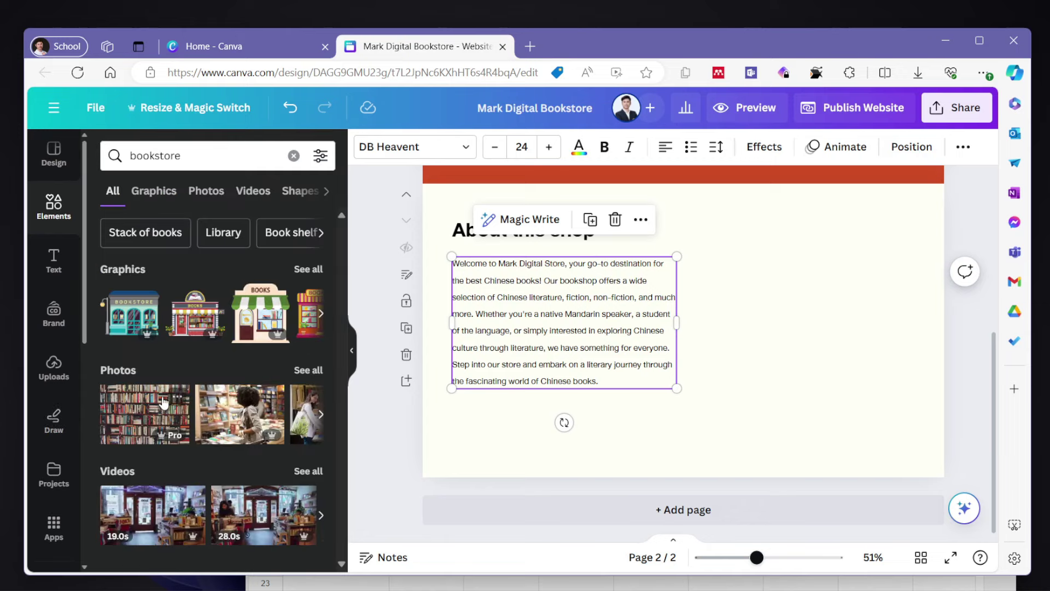
- Place a bookshelf photo on the right and crop its left edge clear of the paragraph
scroll(257, 415, "right", 2)
scroll(219, 428, "right", 2)
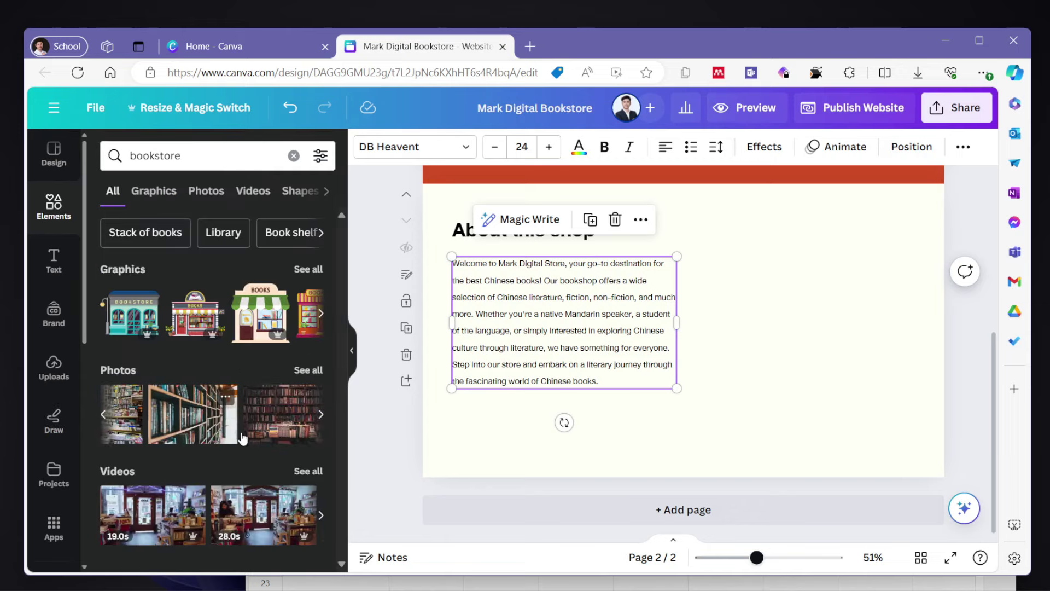
left_click(221, 428)
left_click_drag(733, 246, 790, 297)
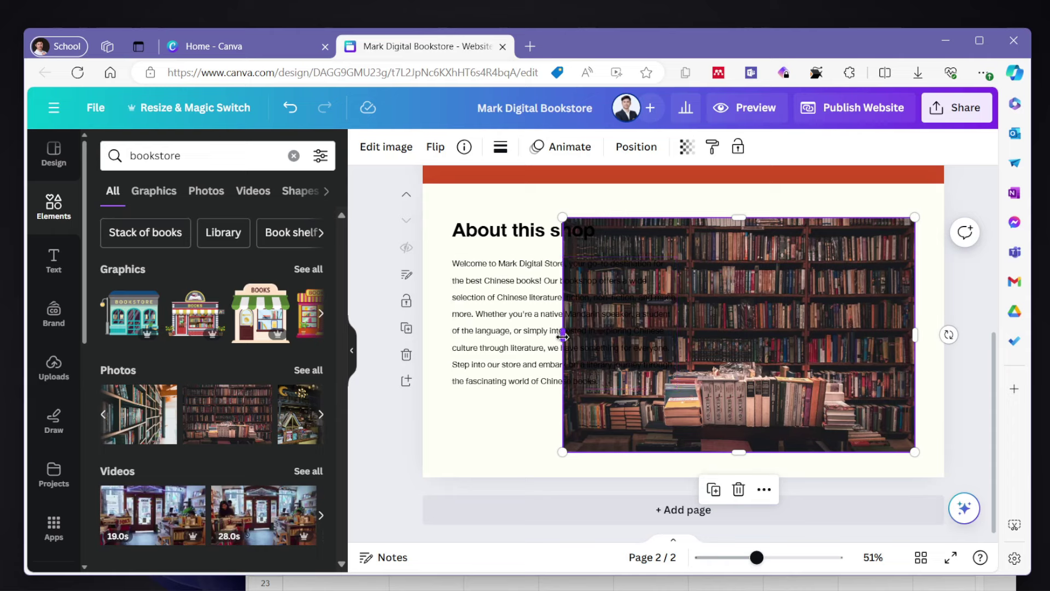
left_click_drag(565, 339, 690, 338)
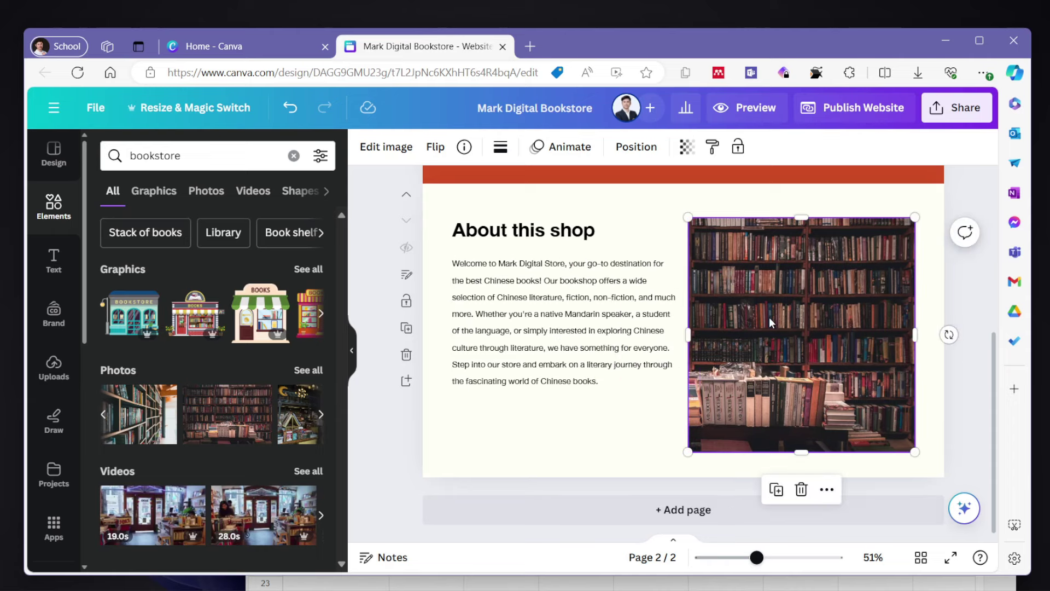
left_click(782, 462)
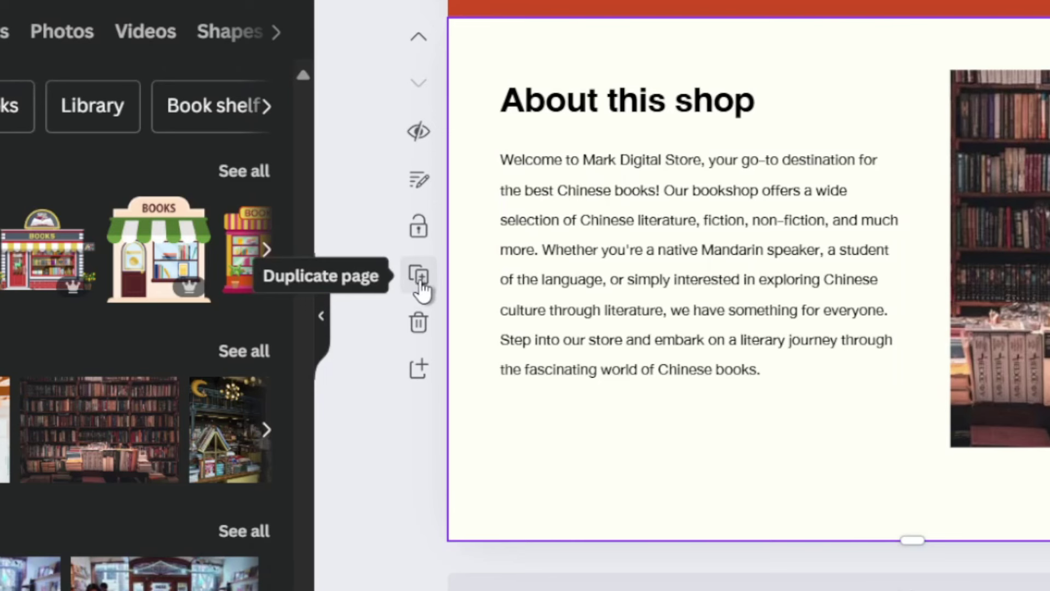
- Duplicate the About this shop page as a third page and delete an element from the copy
left_click(417, 276)
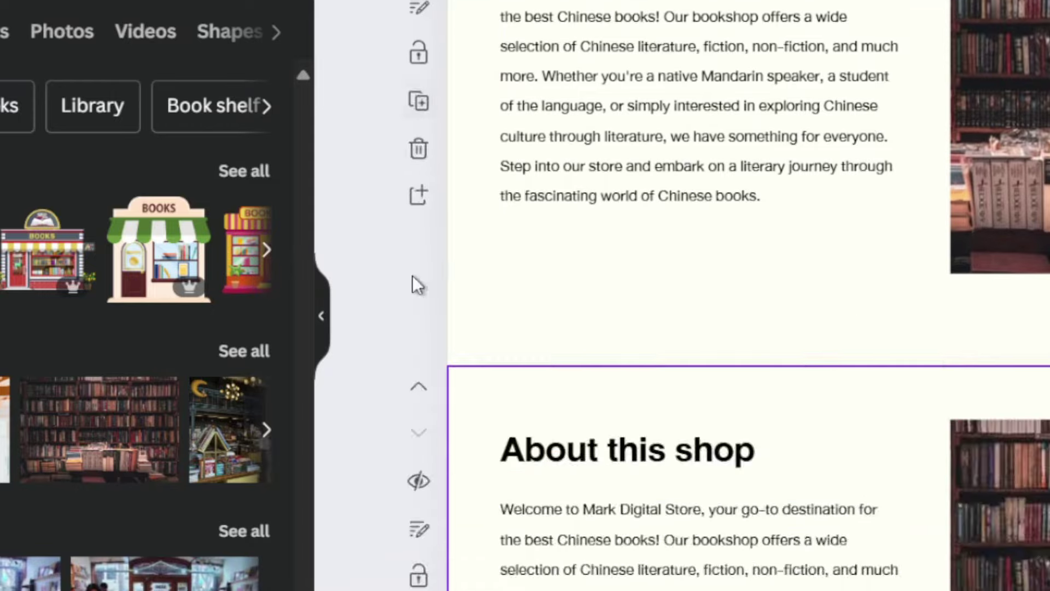
left_click(676, 468)
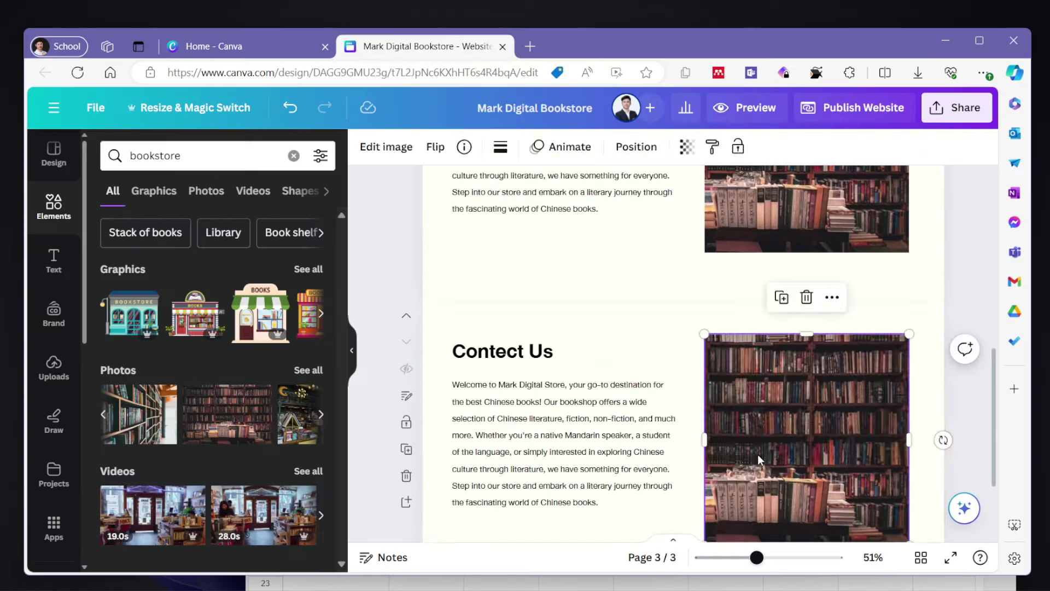
key("Delete")
- Replace the body text with a line giving the shop's contact email, size 31, on one line
left_click(622, 463)
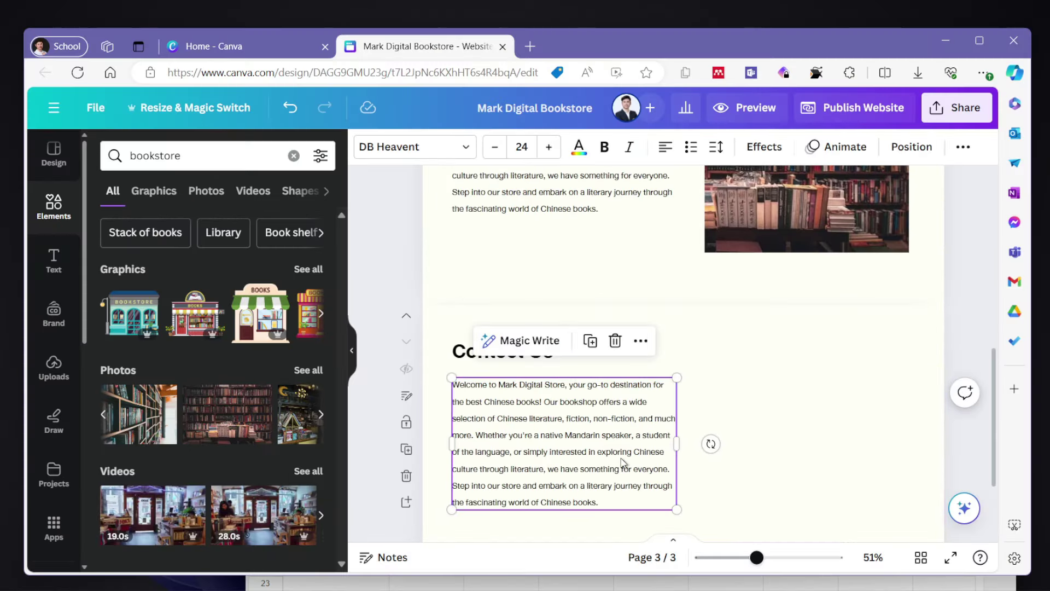
double_click(622, 454)
key("ctrl+a")
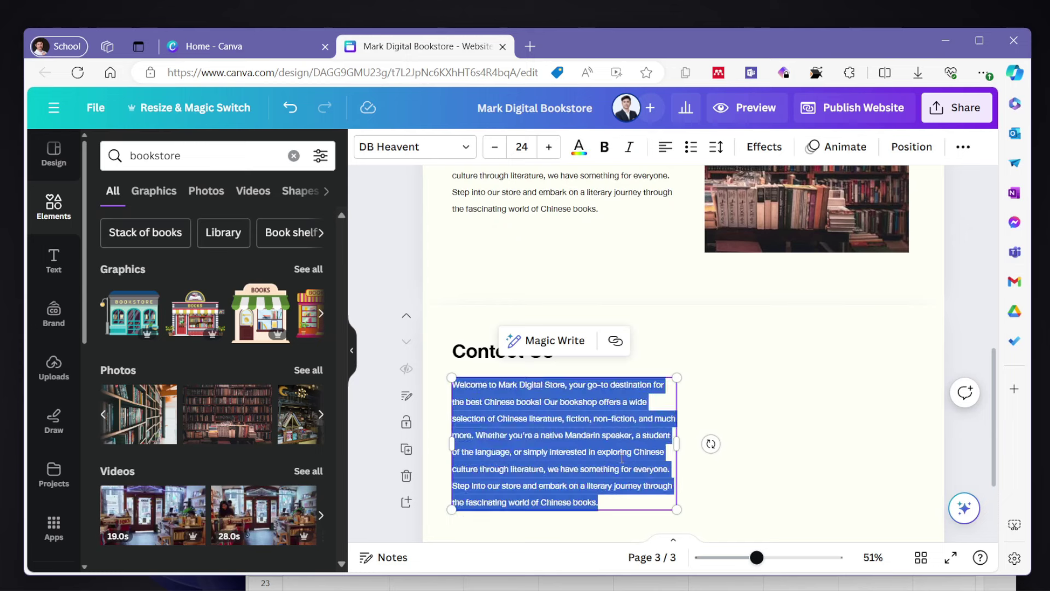
key("ctrl+a")
left_click(549, 146)
left_click(549, 146)
left_click(549, 147)
left_click(549, 147)
left_click(549, 147)
left_click(559, 156)
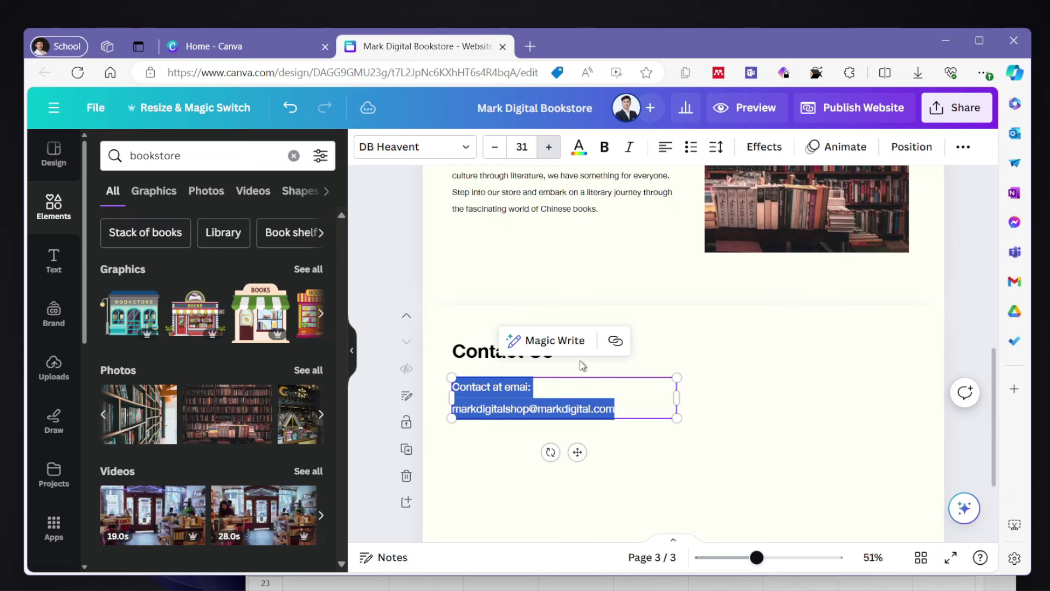
left_click_drag(676, 398, 716, 398)
left_click(645, 468)
scroll(645, 469, "down", 3)
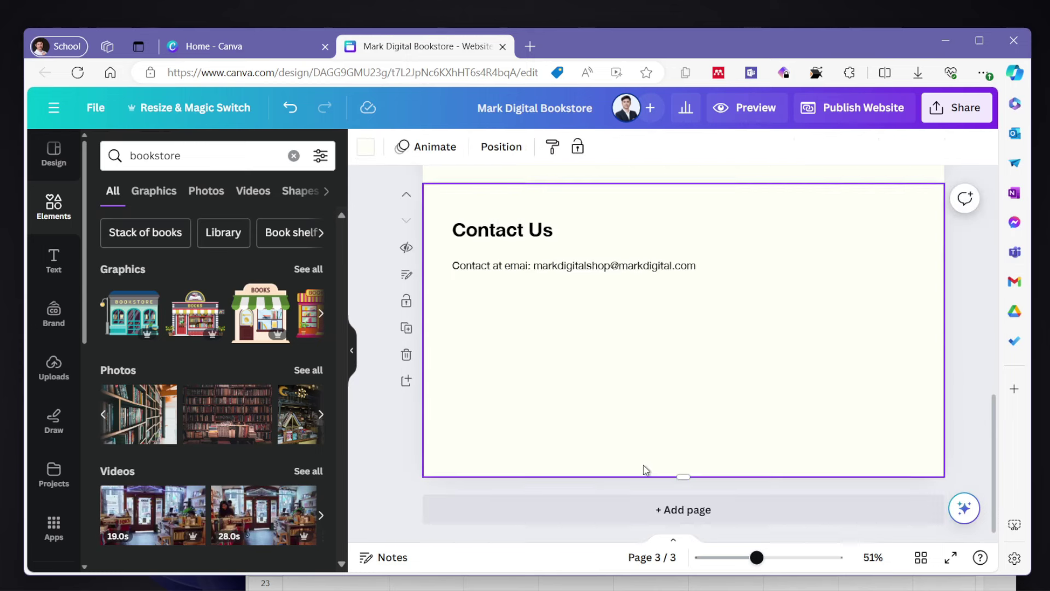
scroll(680, 312, "up", 10)
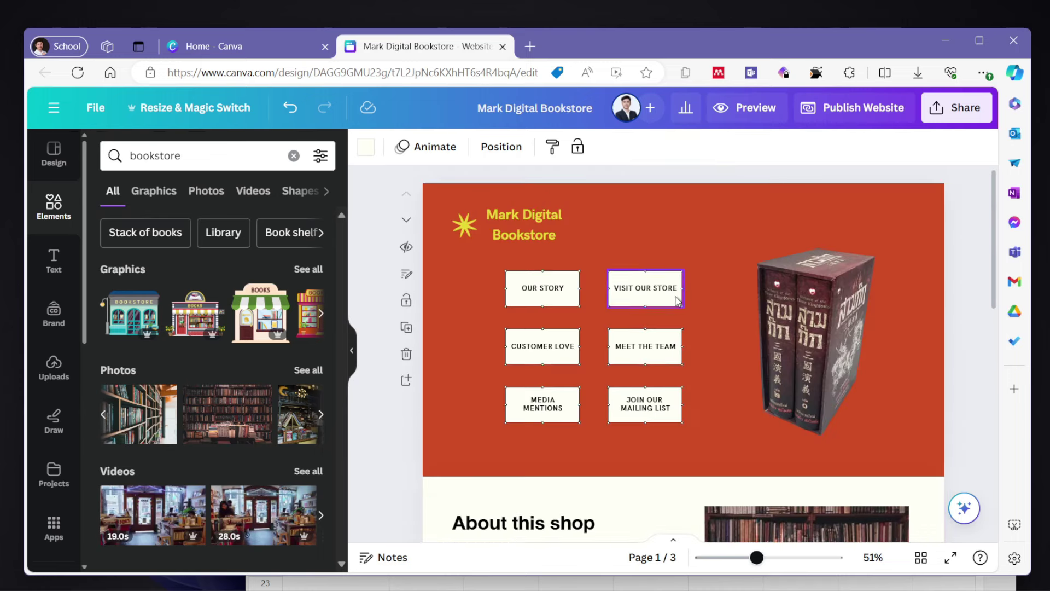
scroll(738, 298, "down", 1)
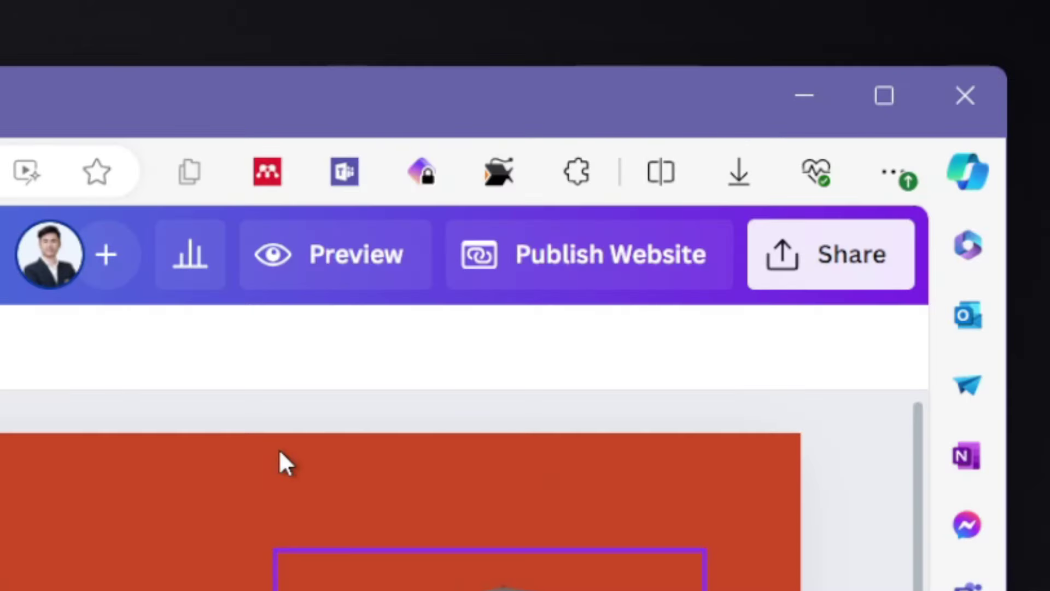
left_click(280, 453)
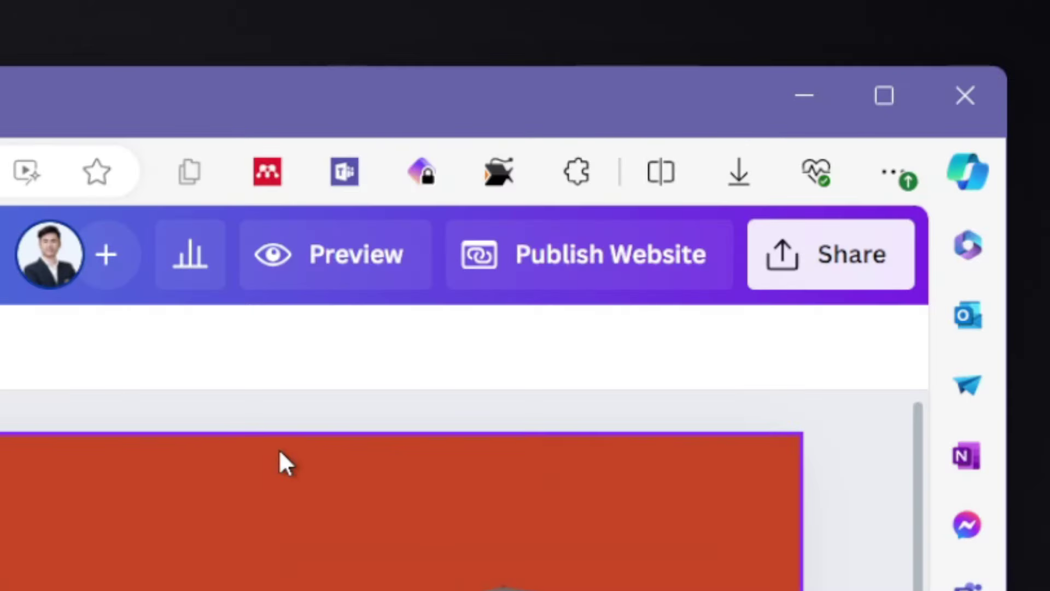
left_click(340, 267)
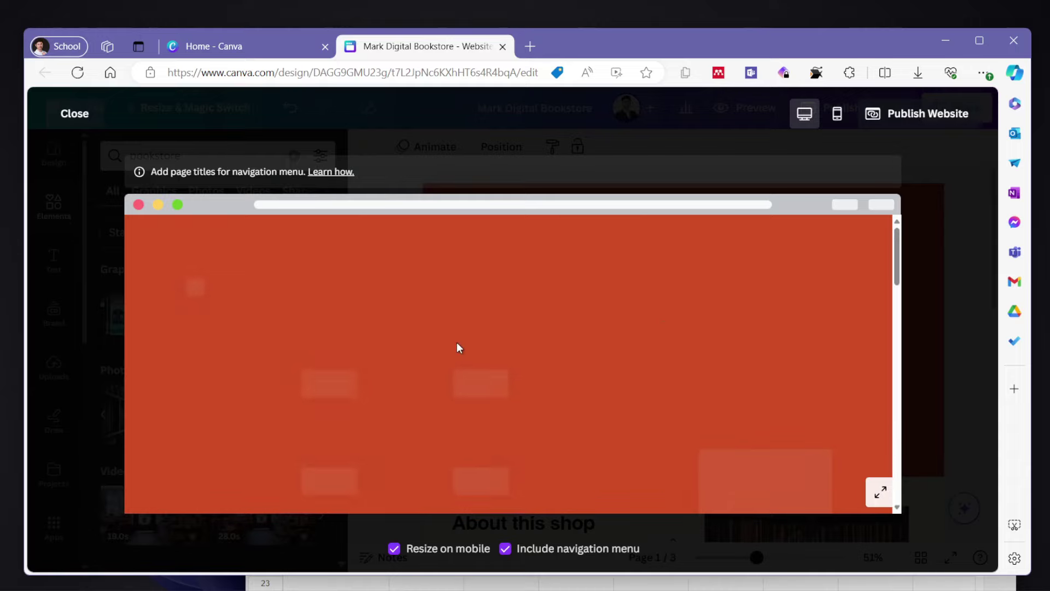
scroll(553, 352, "down", 3)
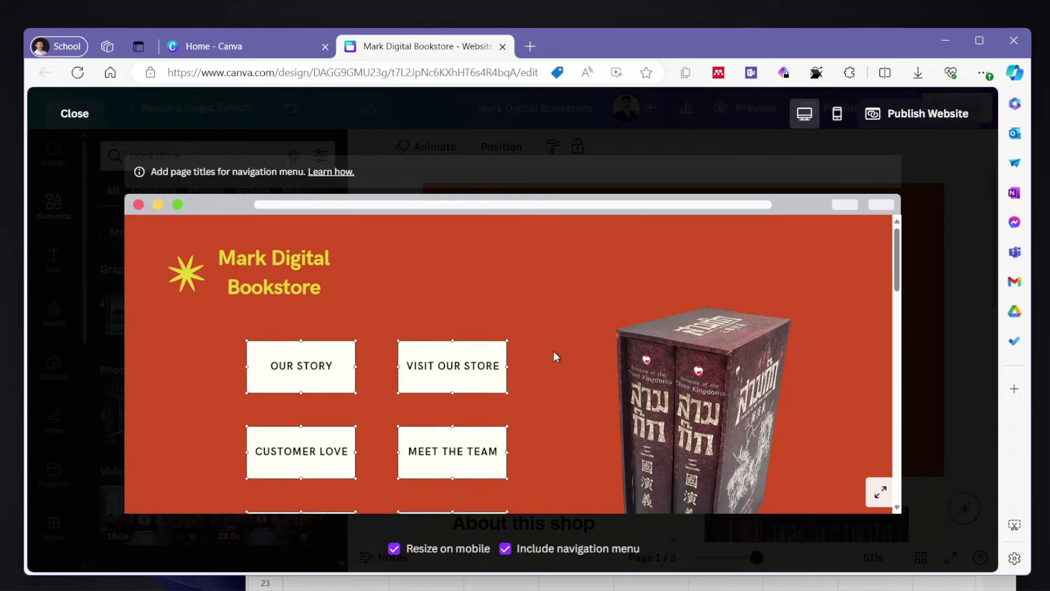
scroll(553, 353, "down", 10)
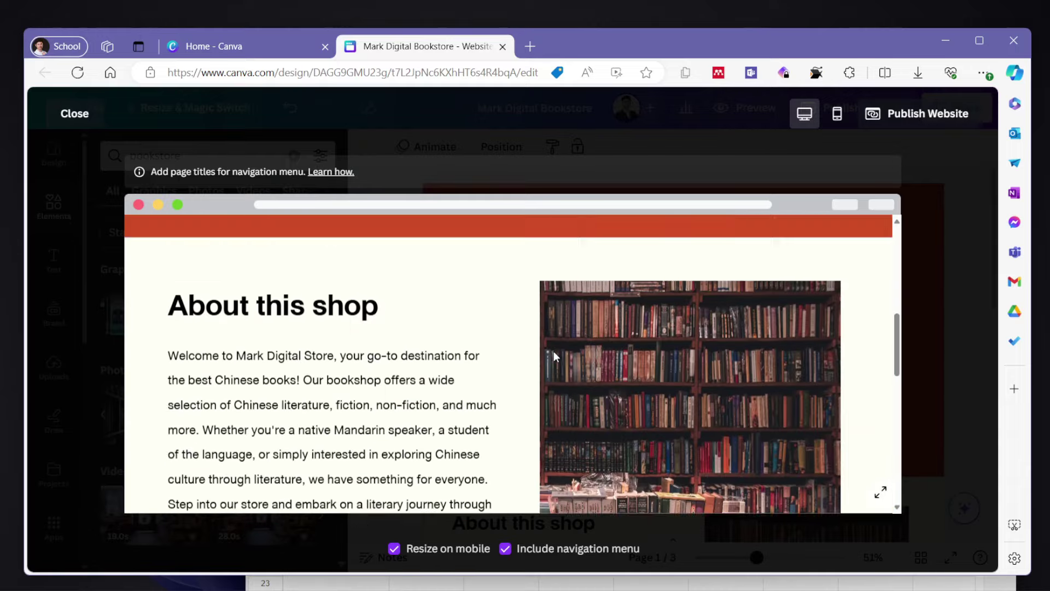
scroll(554, 356, "down", 5)
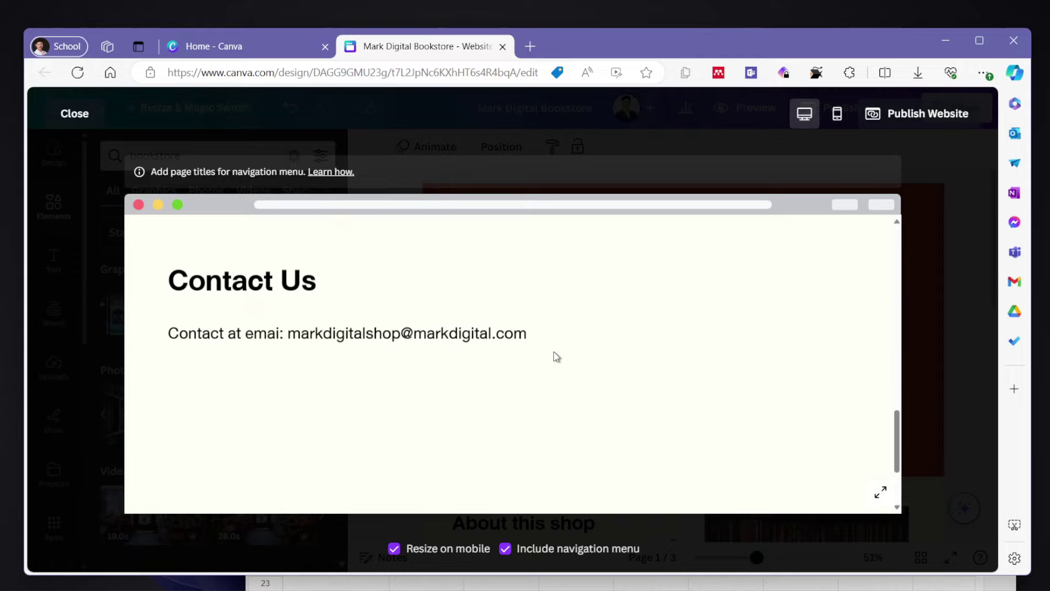
scroll(555, 355, "up", 15)
left_click(880, 492)
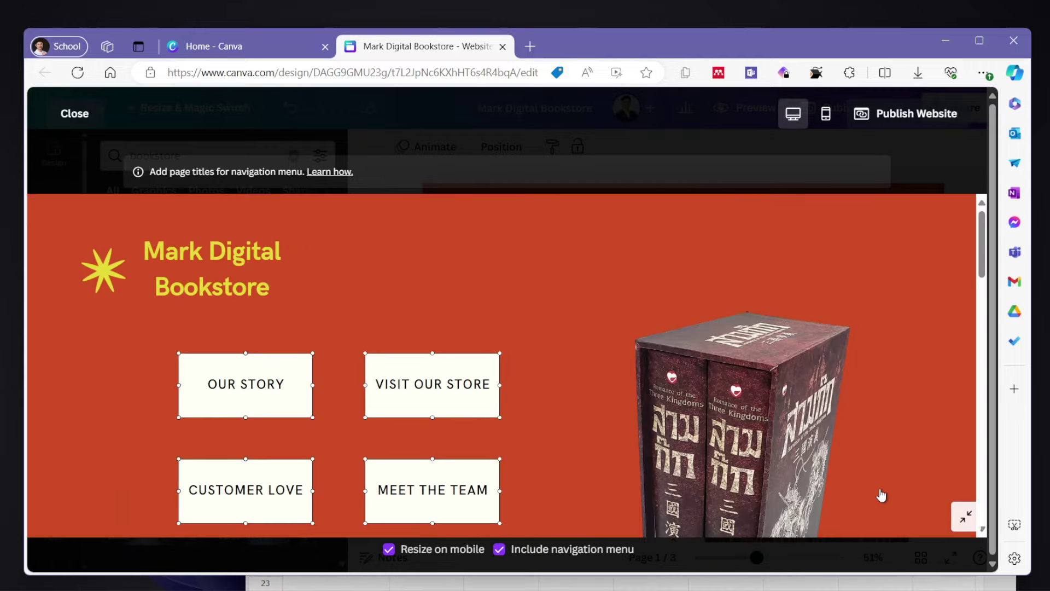
scroll(800, 389, "down", 5)
scroll(800, 390, "up", 5)
left_click(825, 114)
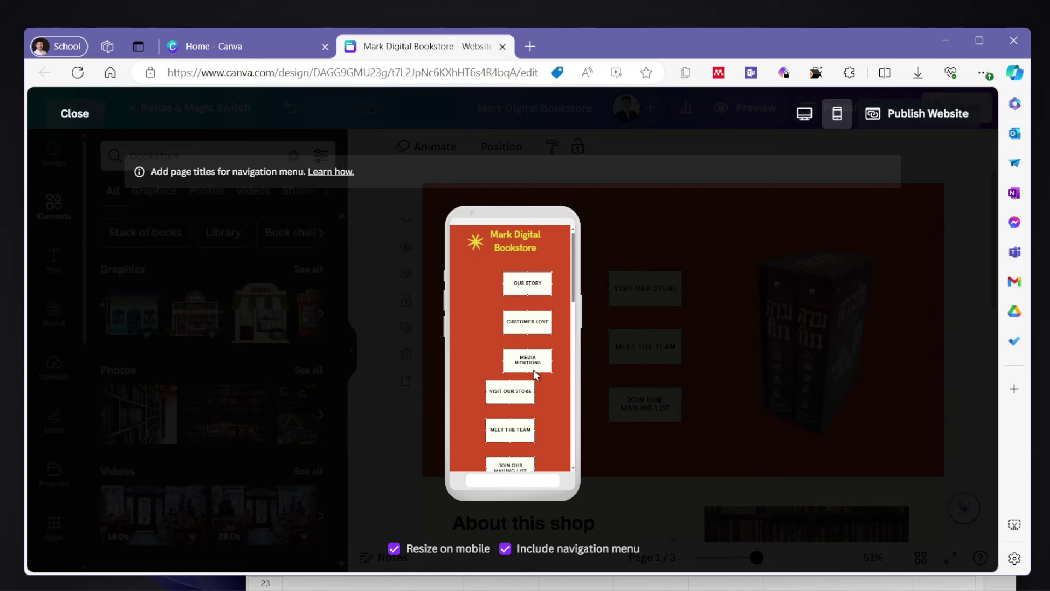
scroll(530, 323, "down", 3)
scroll(530, 320, "up", 4)
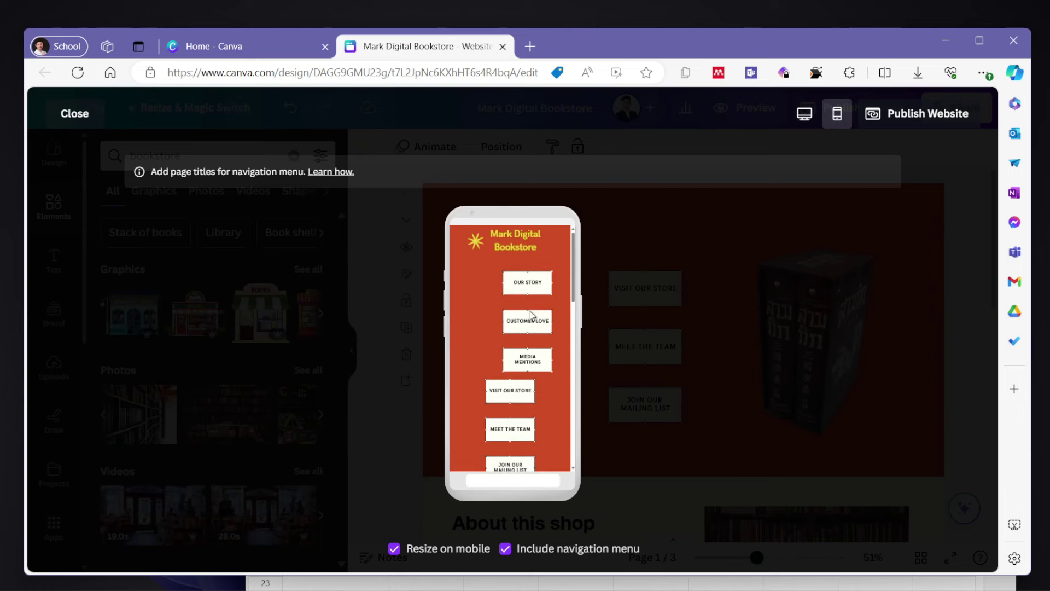
scroll(504, 376, "down", 8)
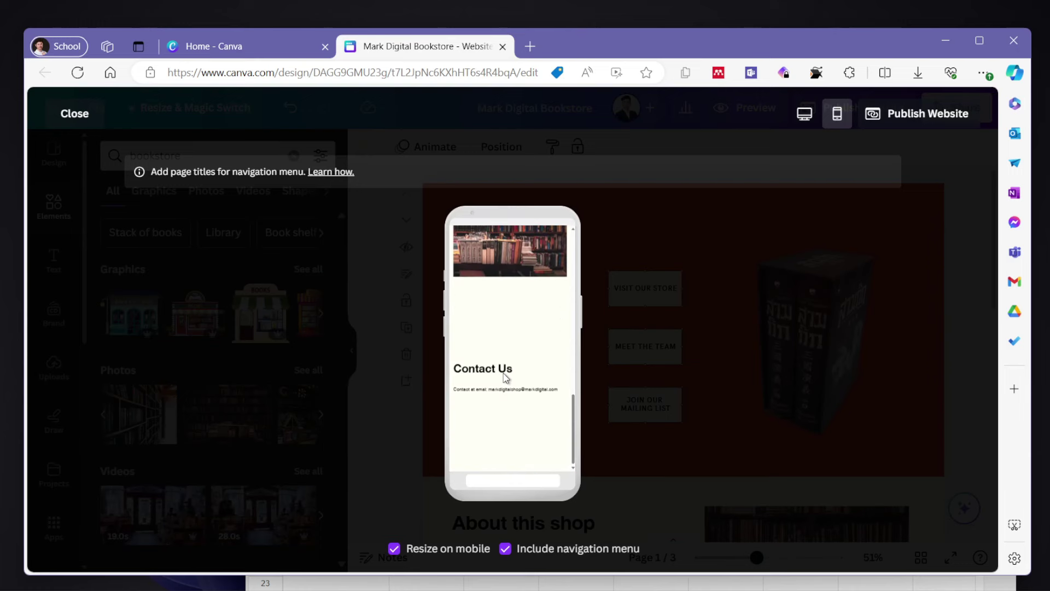
scroll(522, 325, "up", 3)
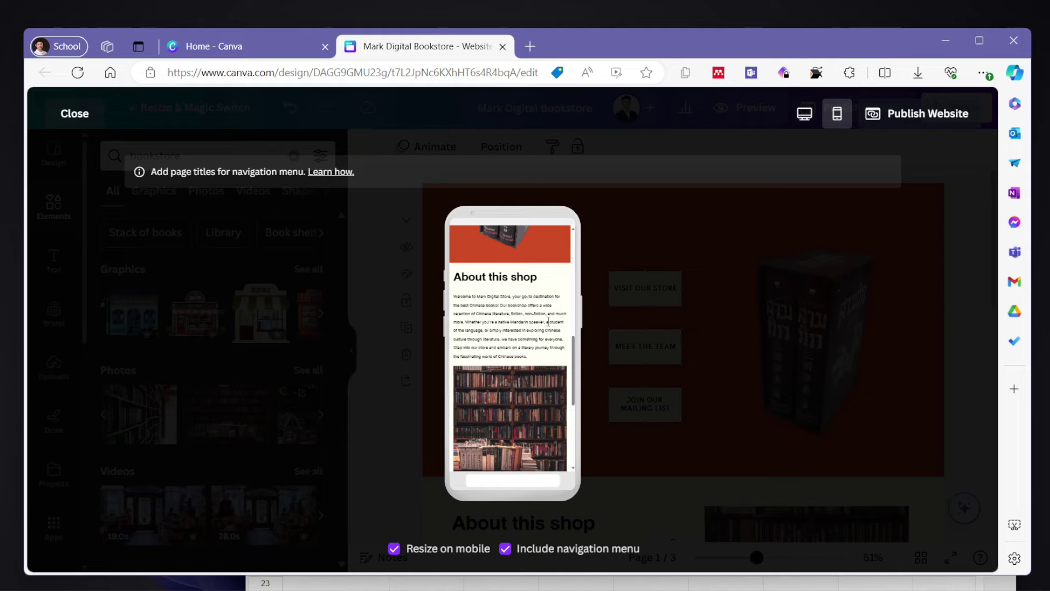
scroll(506, 378, "down", 2)
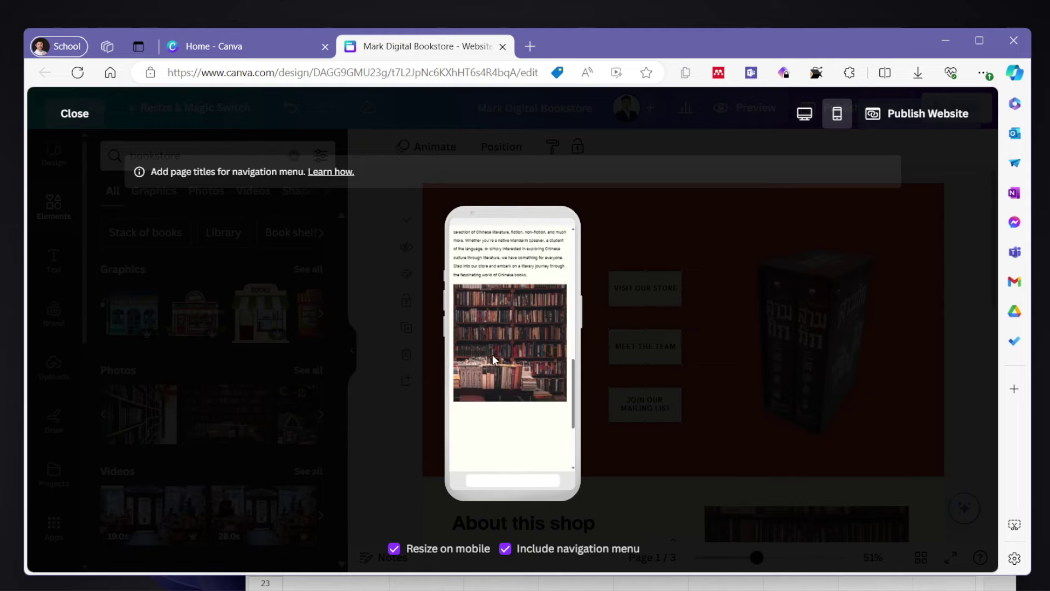
scroll(495, 358, "down", 3)
scroll(497, 358, "up", 10)
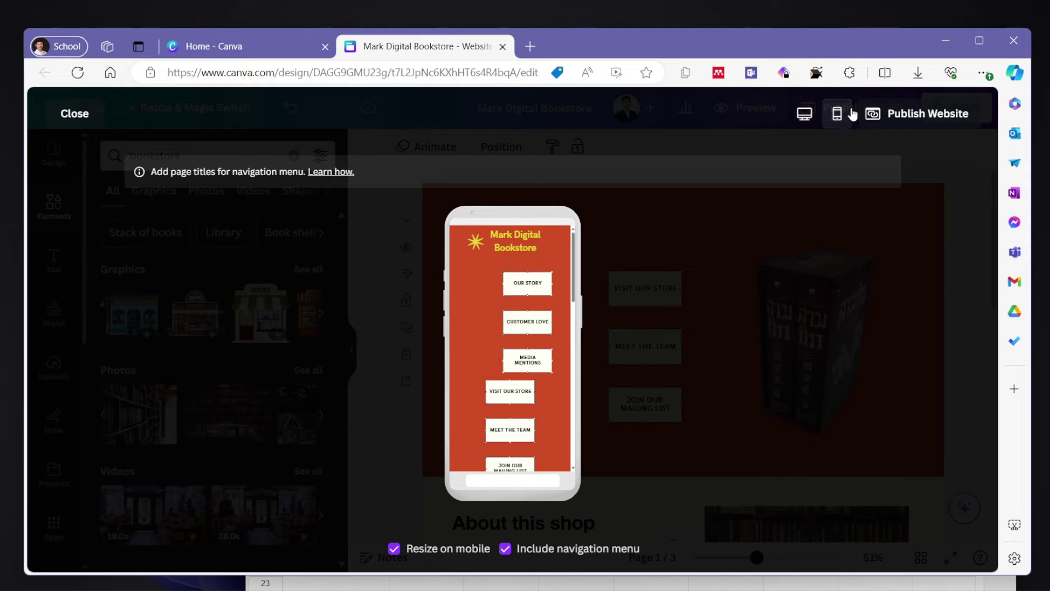
left_click(804, 113)
left_click(75, 114)
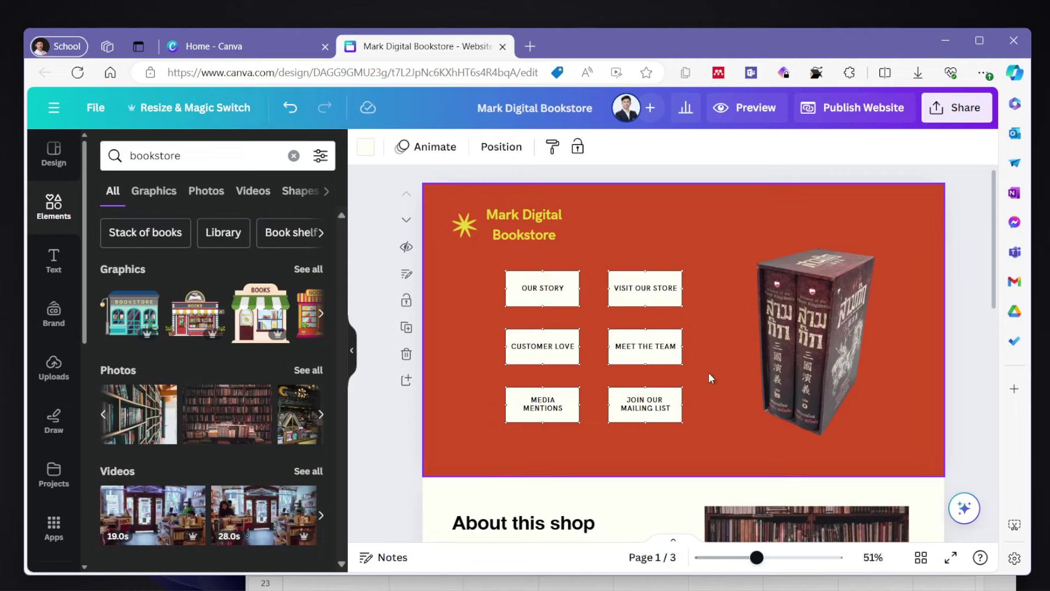
- Select the six navigation buttons and place the New Arrival graphic above the EMAIL US button
left_click_drag(683, 444, 487, 268)
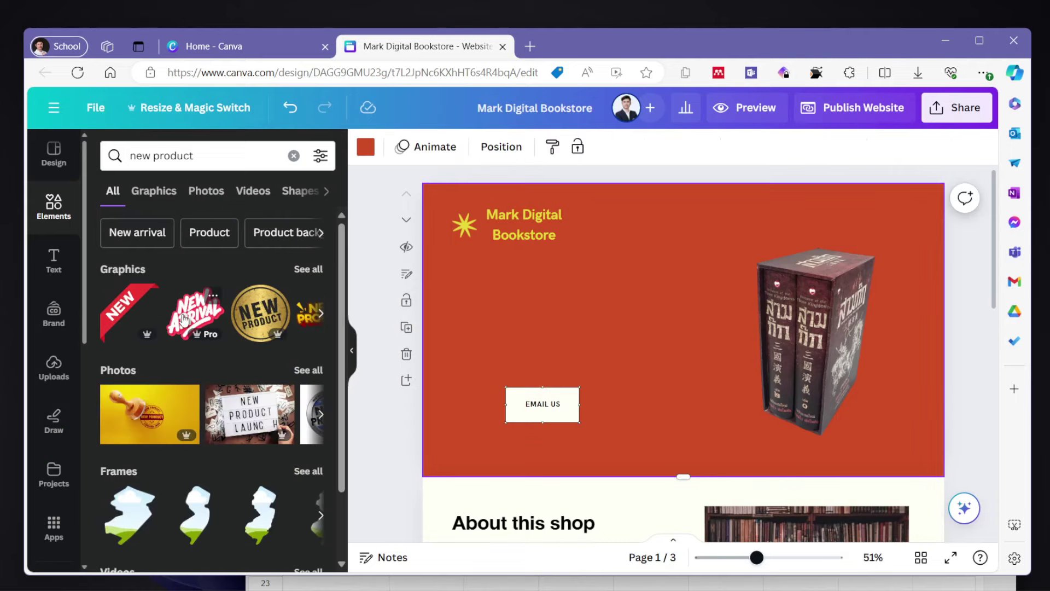
left_click_drag(197, 334, 548, 307)
- Scroll through the website preview, then view the home page in Mobile layout
left_click(753, 108)
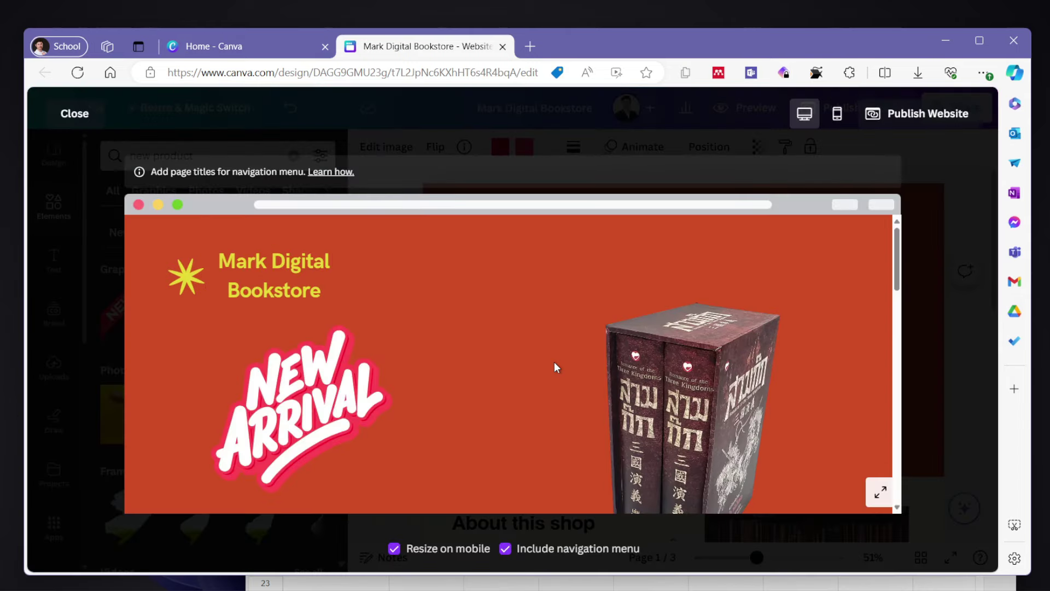
scroll(553, 362, "down", 3)
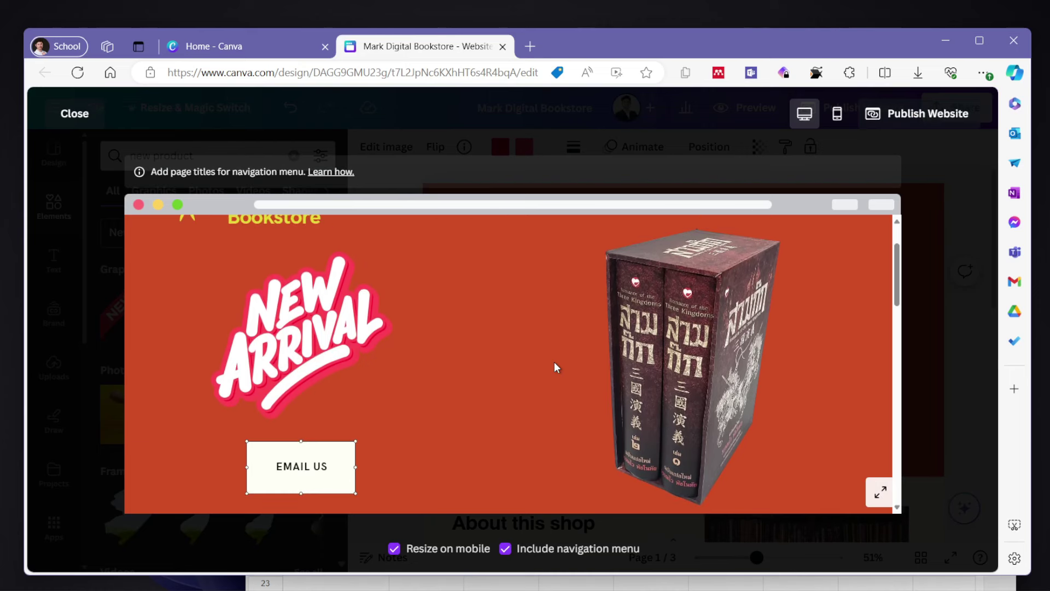
scroll(553, 362, "down", 1)
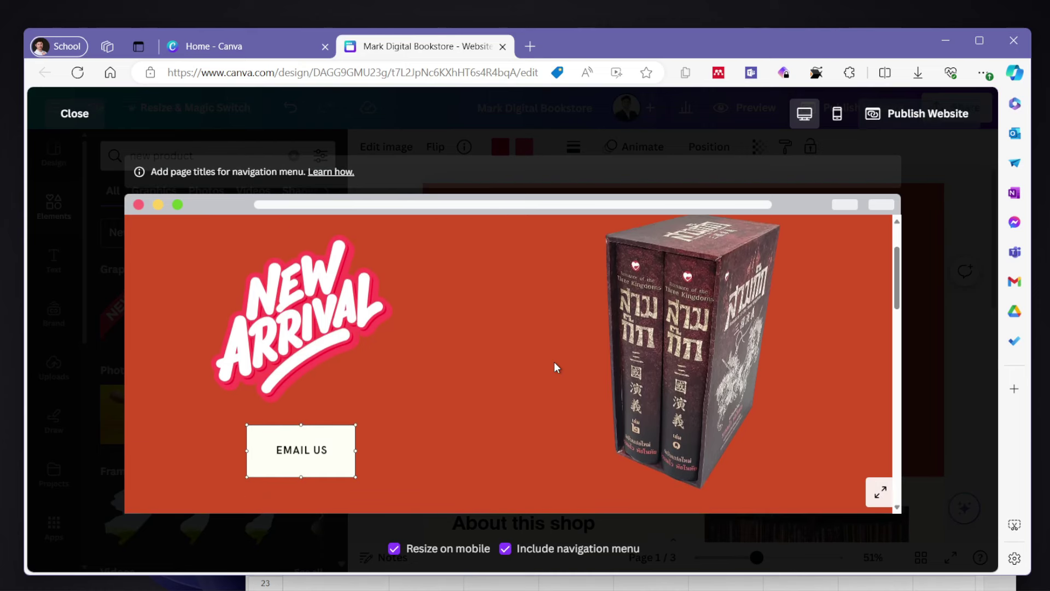
scroll(554, 362, "down", 7)
scroll(554, 363, "down", 15)
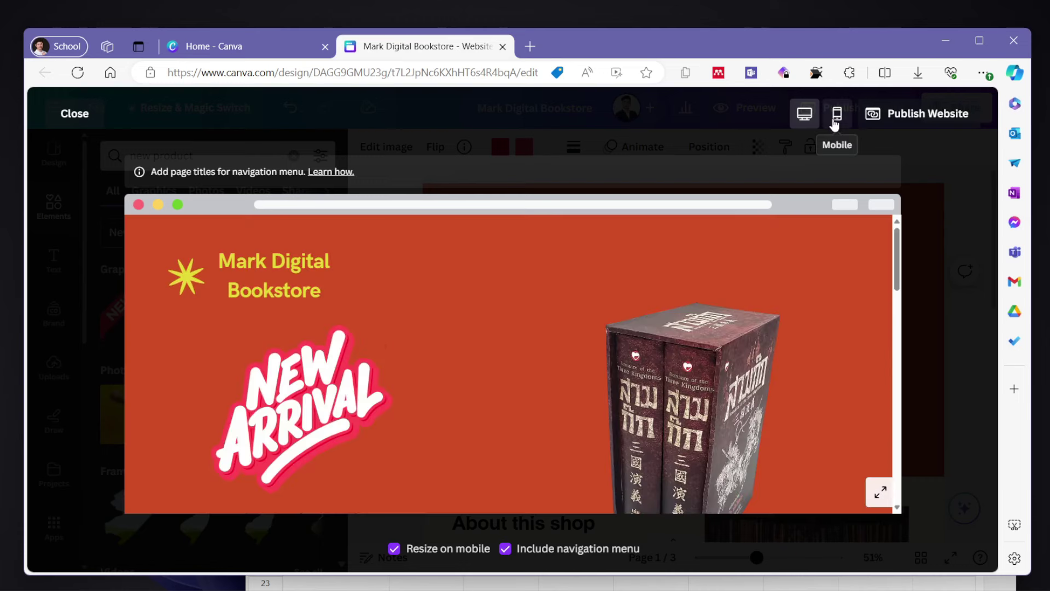
left_click(836, 113)
scroll(498, 403, "down", 3)
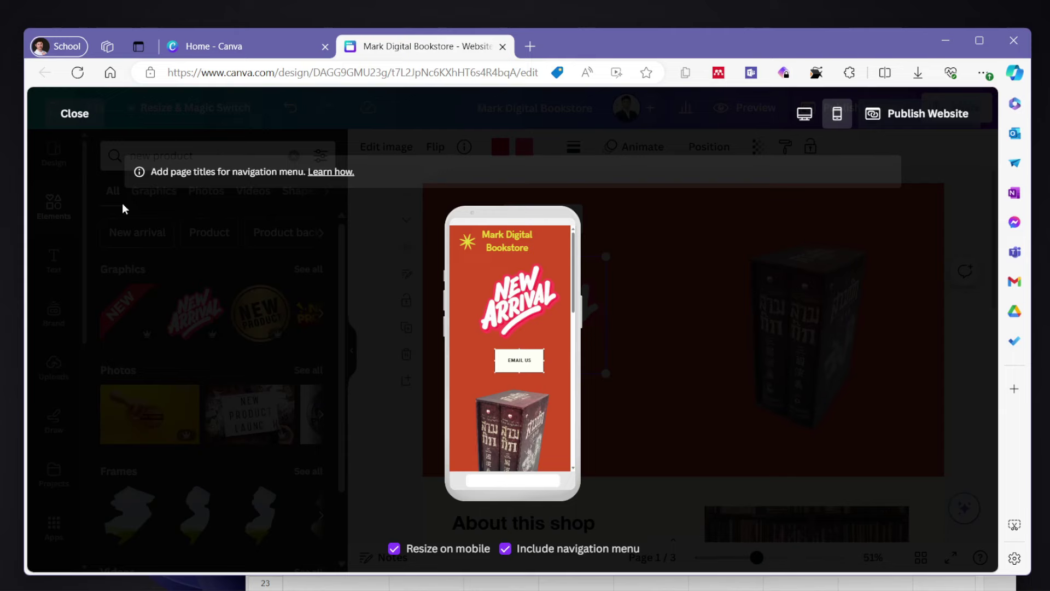
- Duplicate the Contact Us page and move the copy up to follow About this shop
key("Escape")
scroll(405, 481, "up", 3)
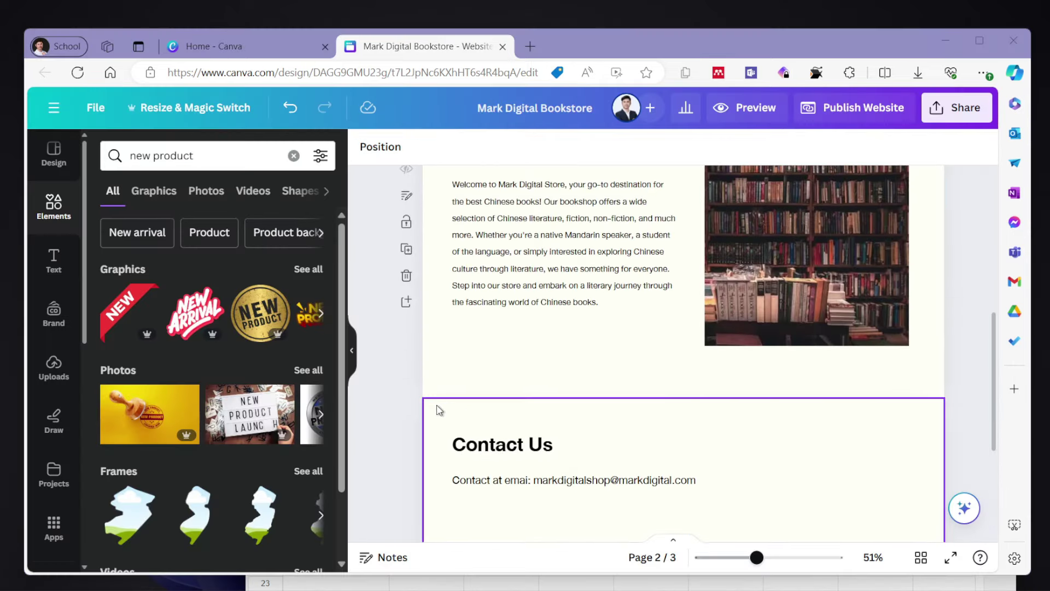
scroll(413, 394, "up", 1)
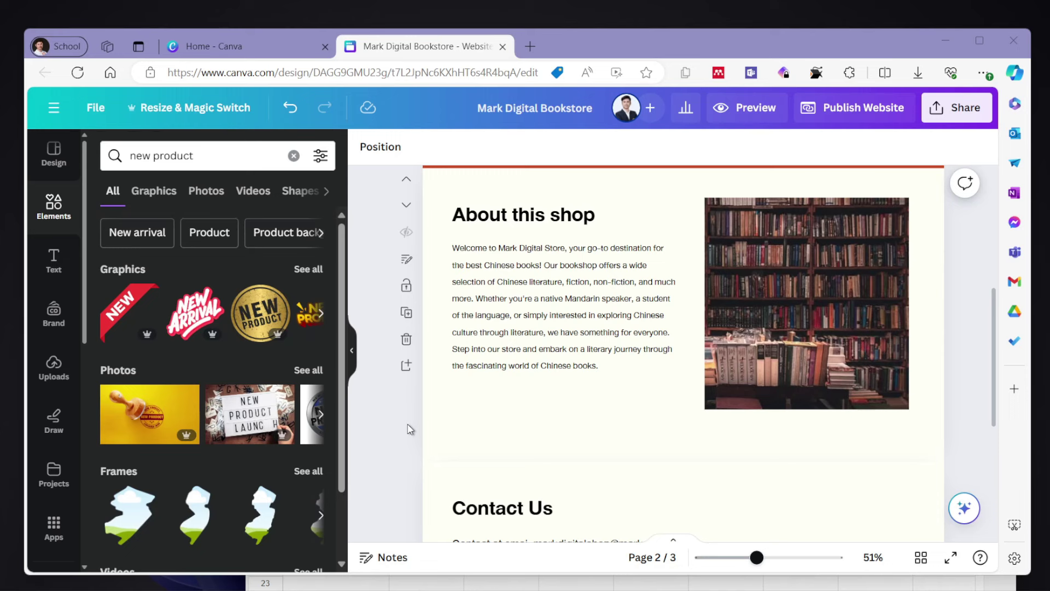
scroll(541, 432, "down", 1)
left_click(554, 410)
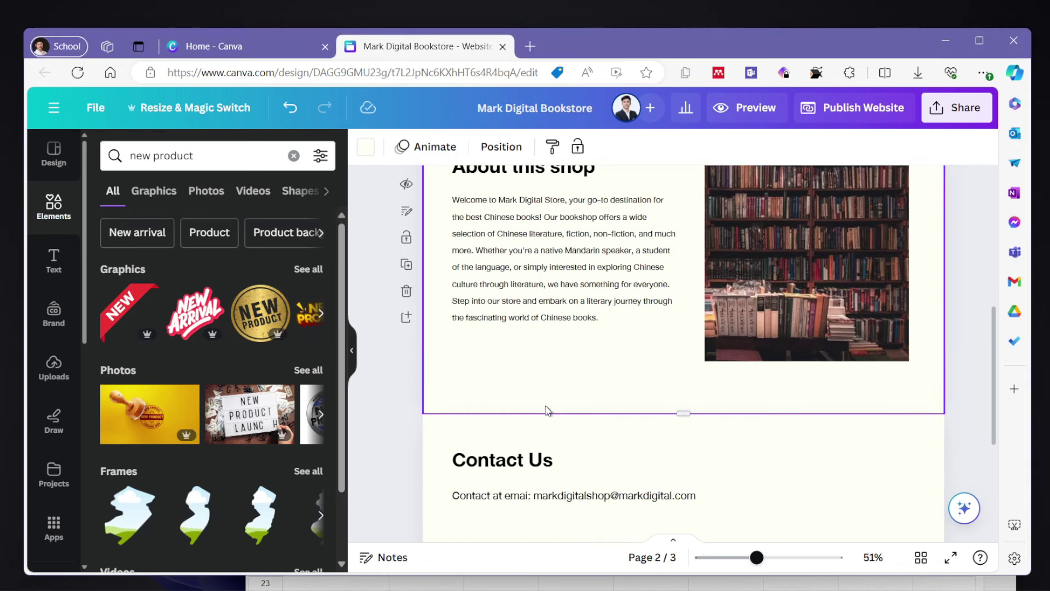
left_click(406, 318)
key("ctrl+z")
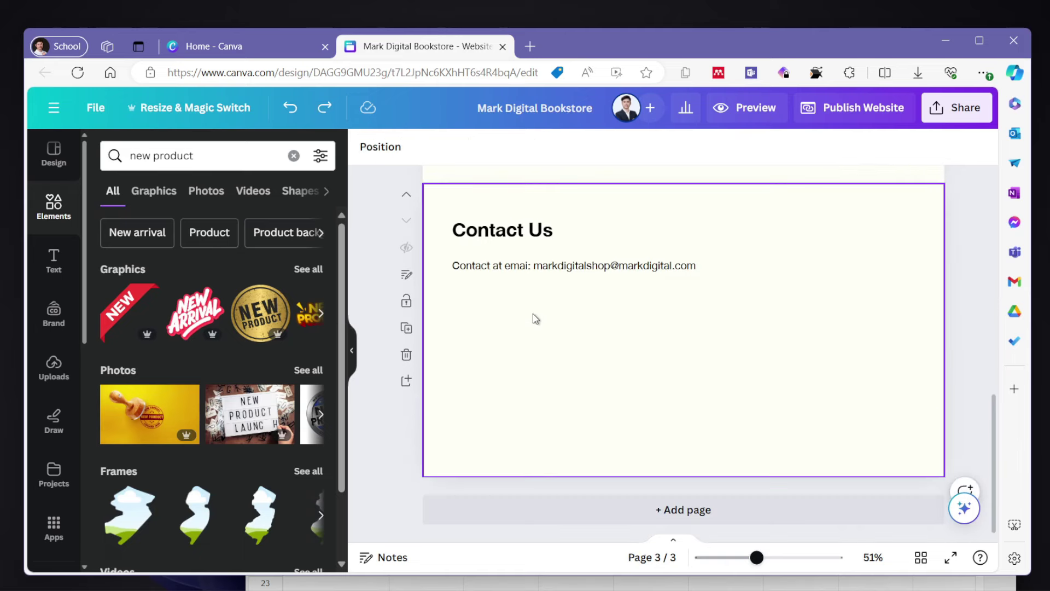
left_click(534, 345)
key("ctrl+d")
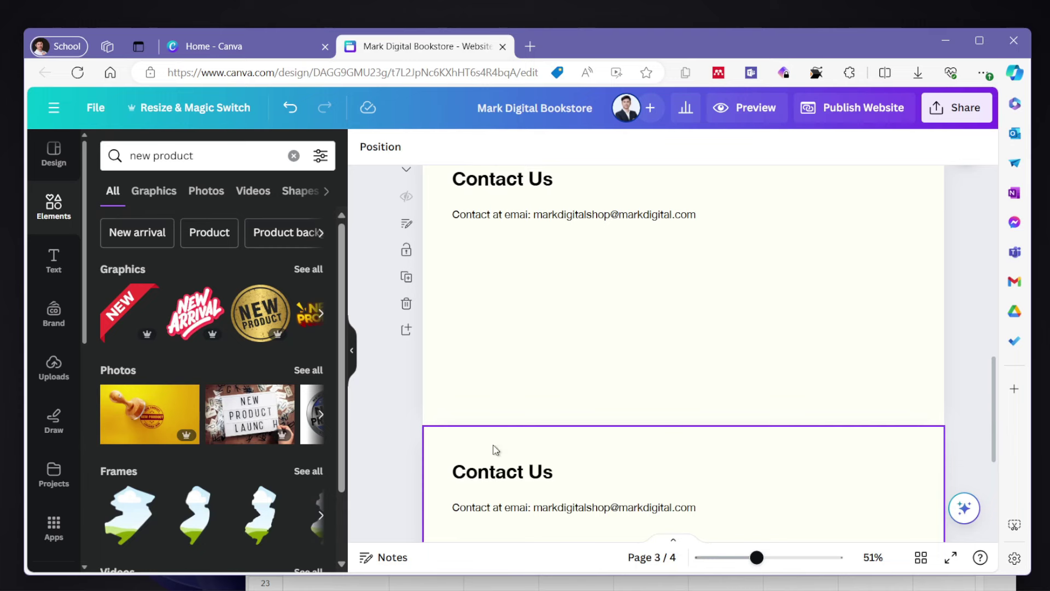
left_click(405, 438)
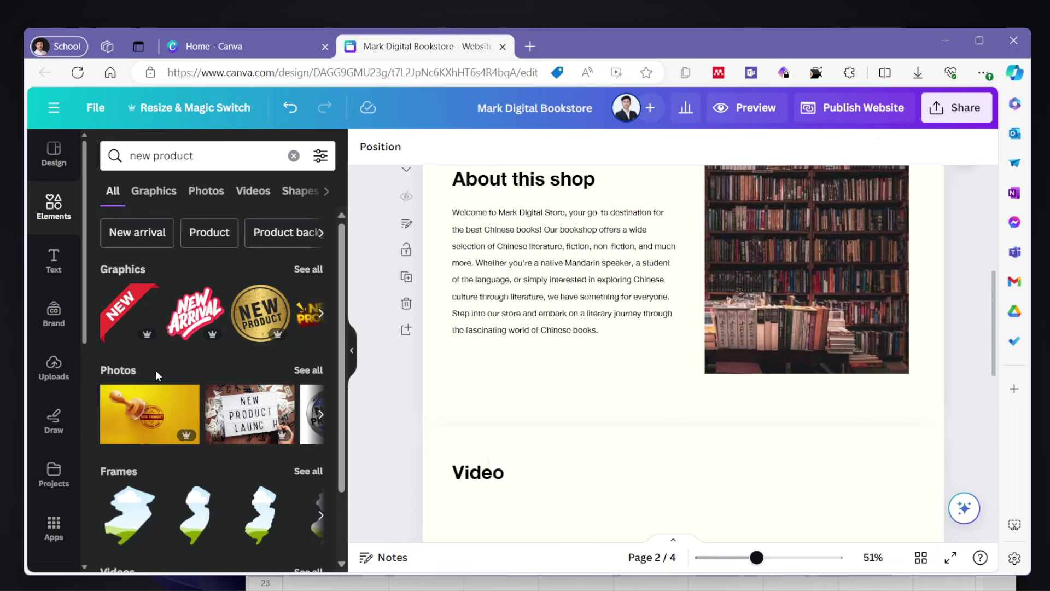
- Add the uploaded tea-shop video clip from Uploads > Videos to the design
left_click(70, 372)
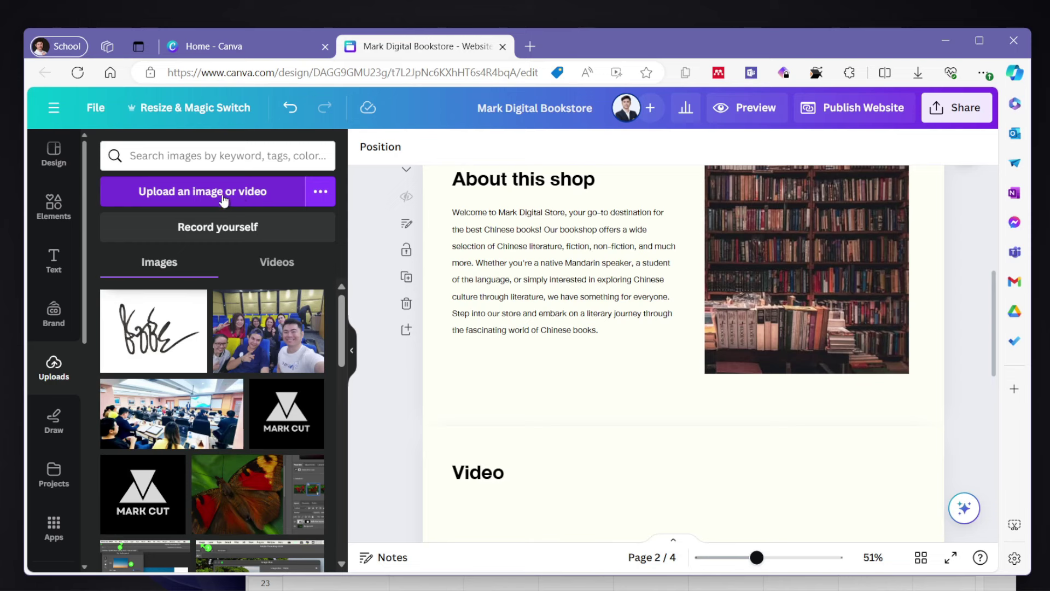
scroll(235, 359, "down", 10)
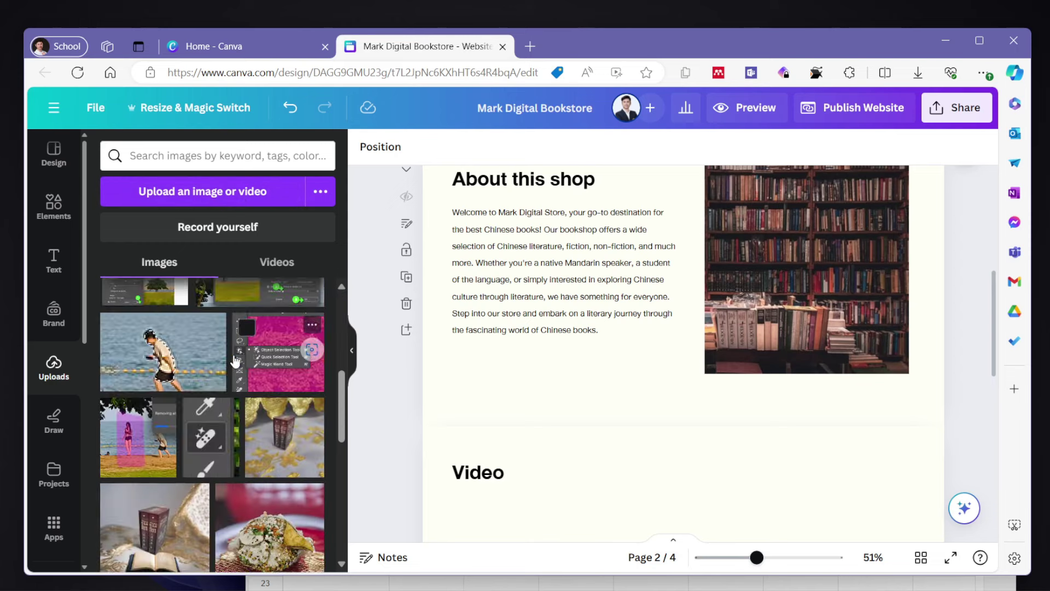
scroll(235, 359, "up", 10)
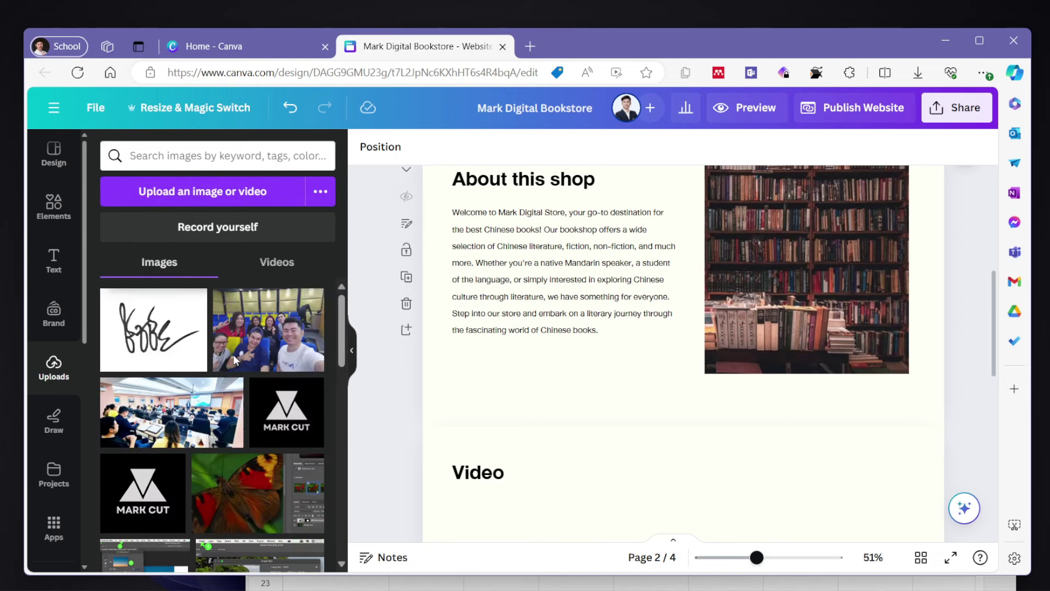
left_click(280, 263)
scroll(208, 437, "down", 5)
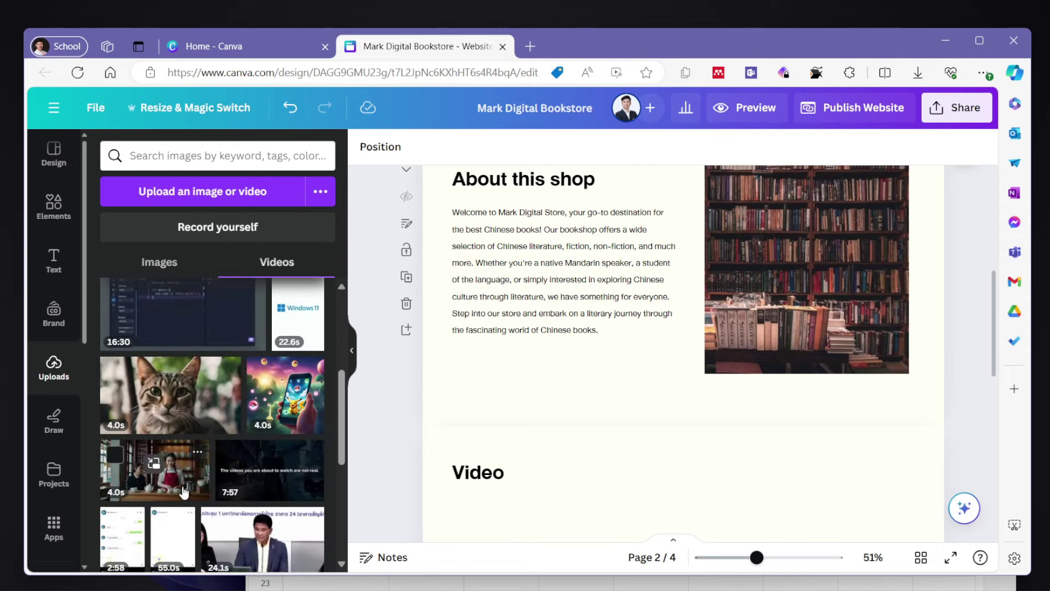
left_click(154, 471)
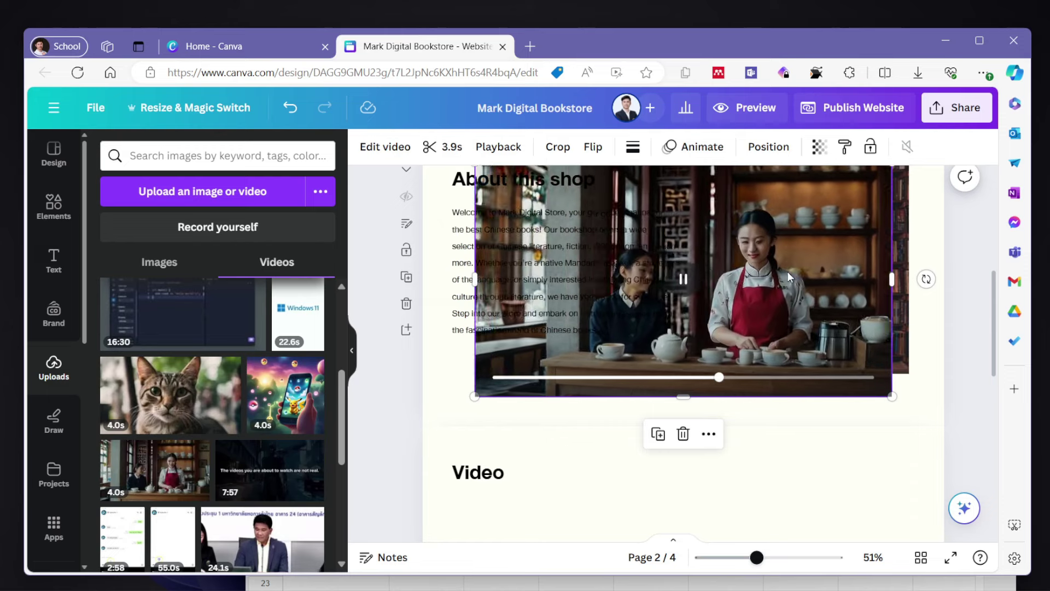
- Move and resize the tea-shop clip to sit beneath the Video heading
left_click_drag(787, 272, 632, 378)
scroll(632, 378, "down", 2)
left_click_drag(868, 450, 777, 399)
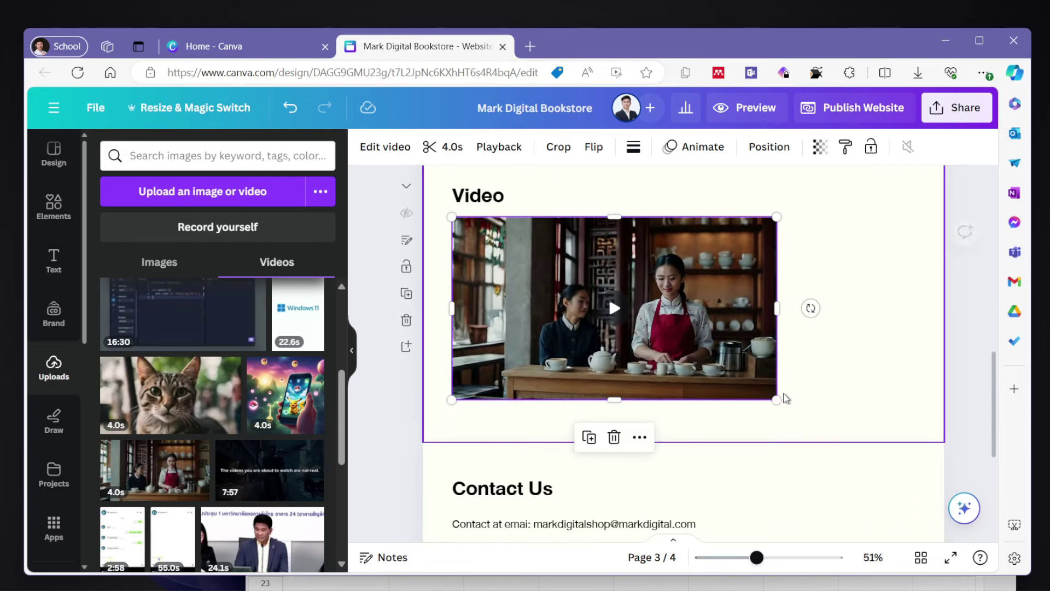
left_click_drag(722, 319, 792, 330)
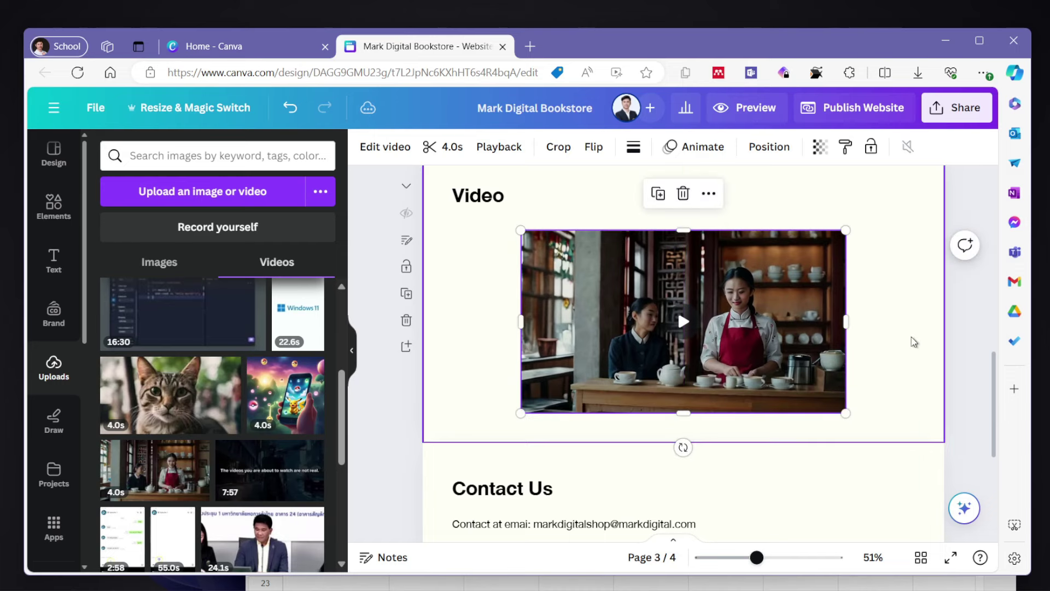
left_click(891, 304)
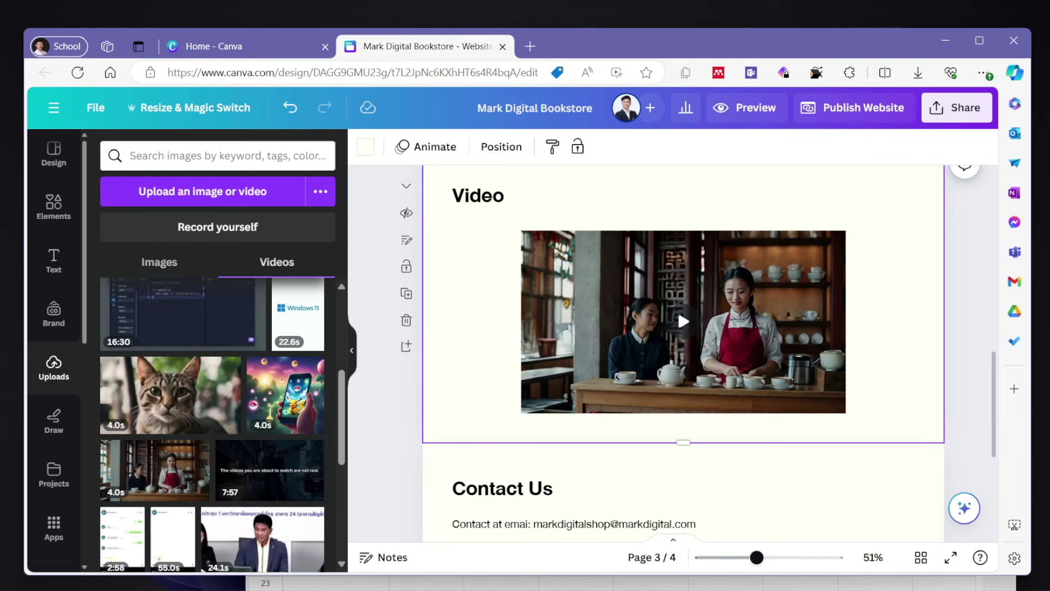
- Search YouTube for 'chinese books' in a new browser tab
left_click(530, 46)
type("you")
key("Tab")
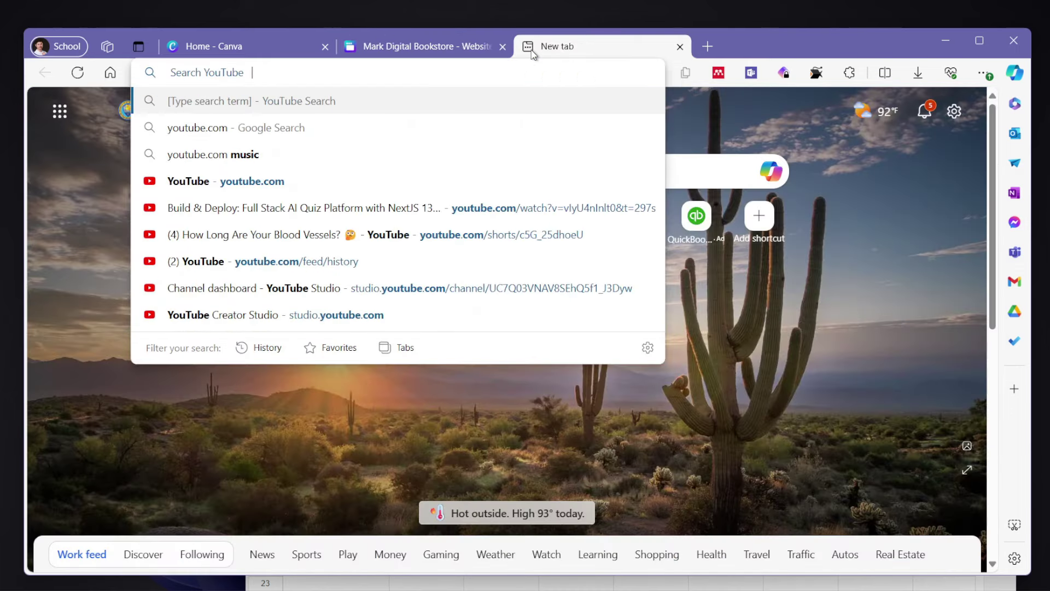
type("chinese books")
key("Return")
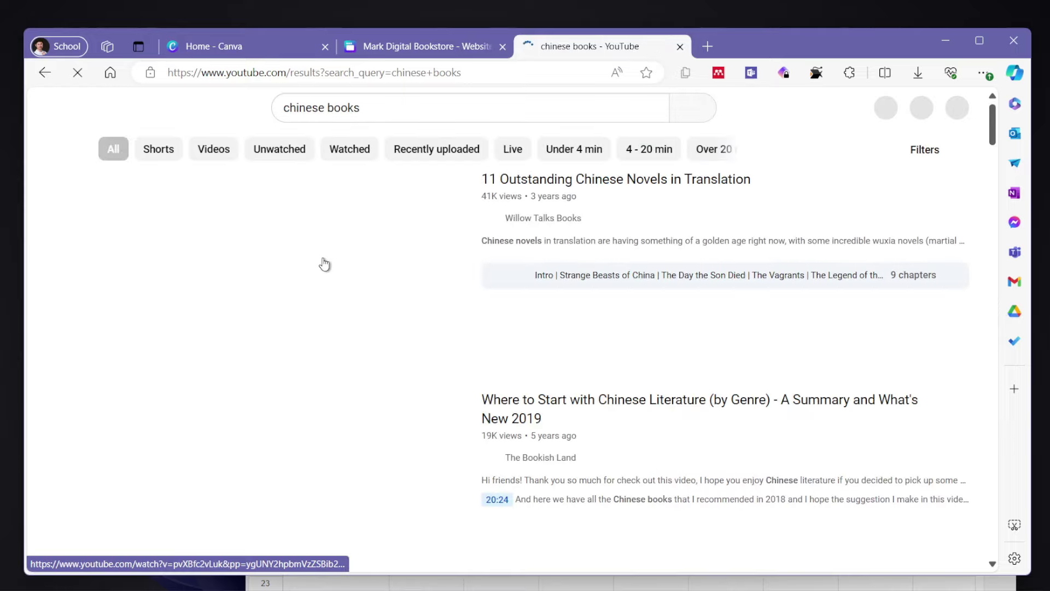
scroll(347, 284, "down", 10)
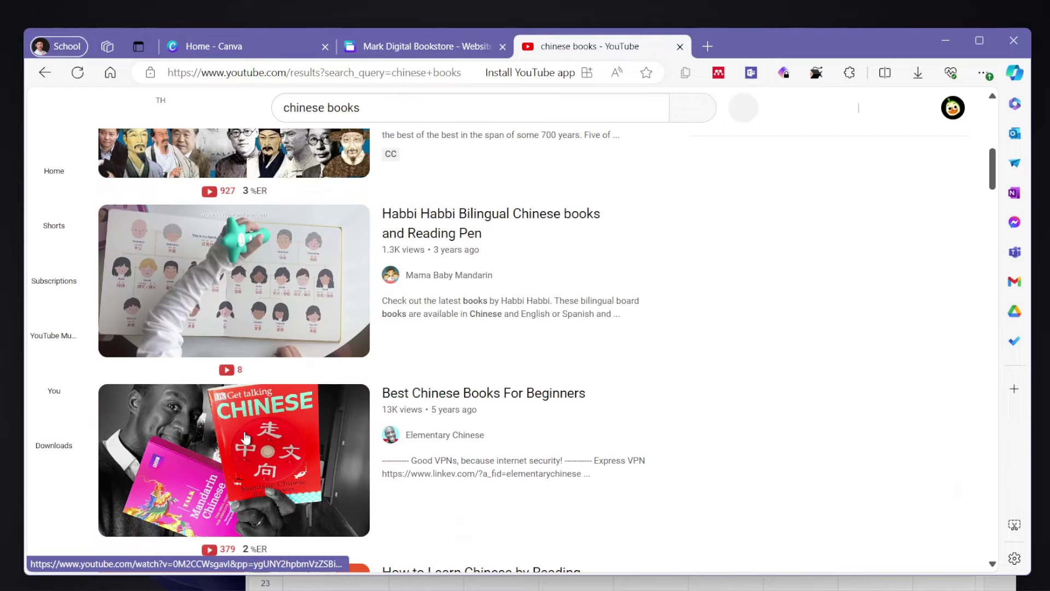
scroll(246, 437, "down", 2)
scroll(246, 438, "down", 3)
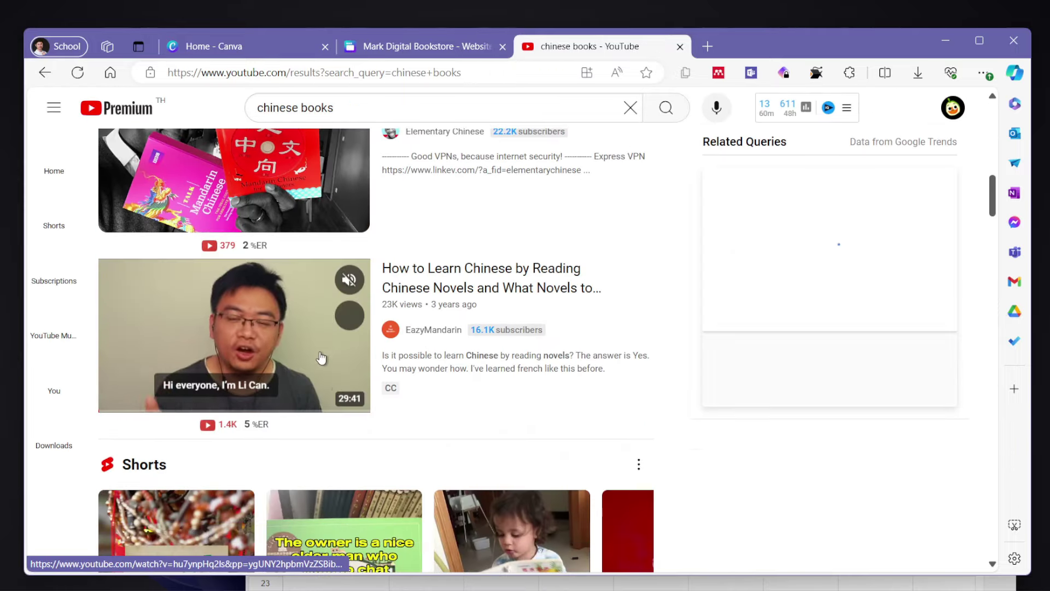
- Copy the URL of the learning-Chinese-through-novels video and return to the Canva tab
left_click(321, 340)
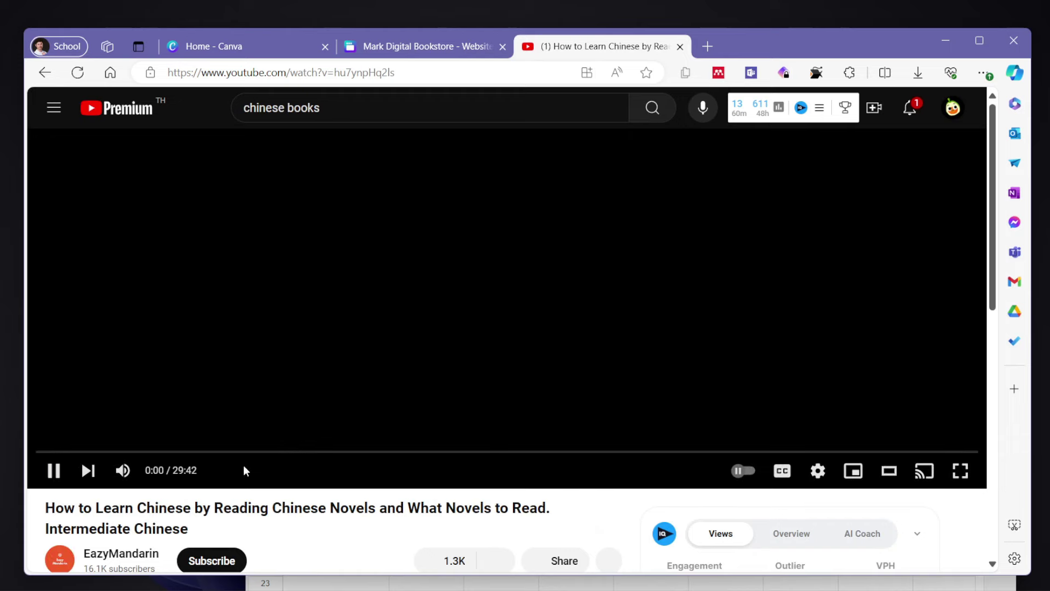
left_click(50, 477)
left_click(415, 71)
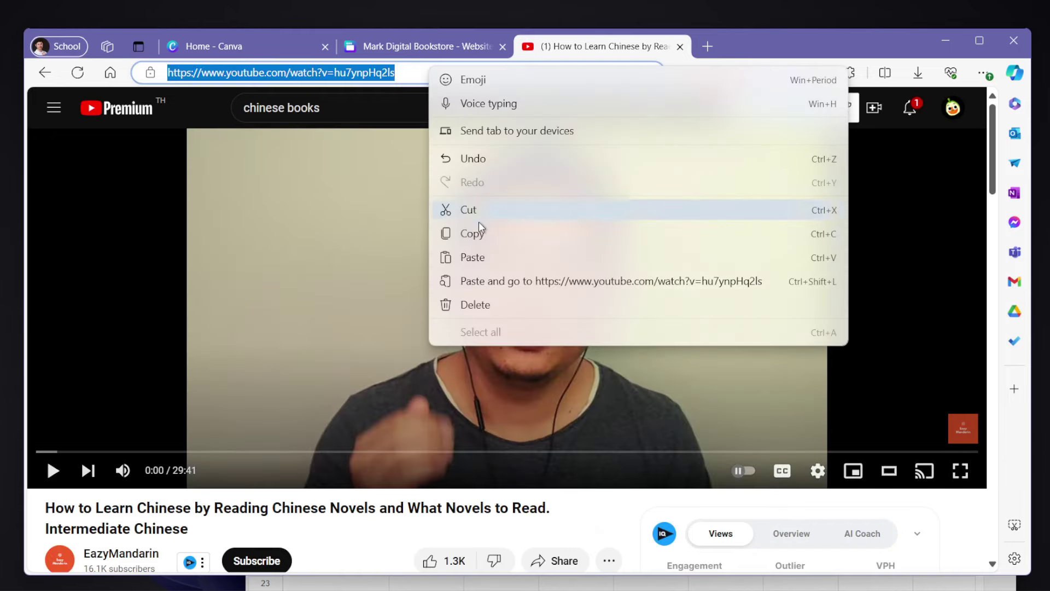
left_click(476, 233)
left_click(446, 43)
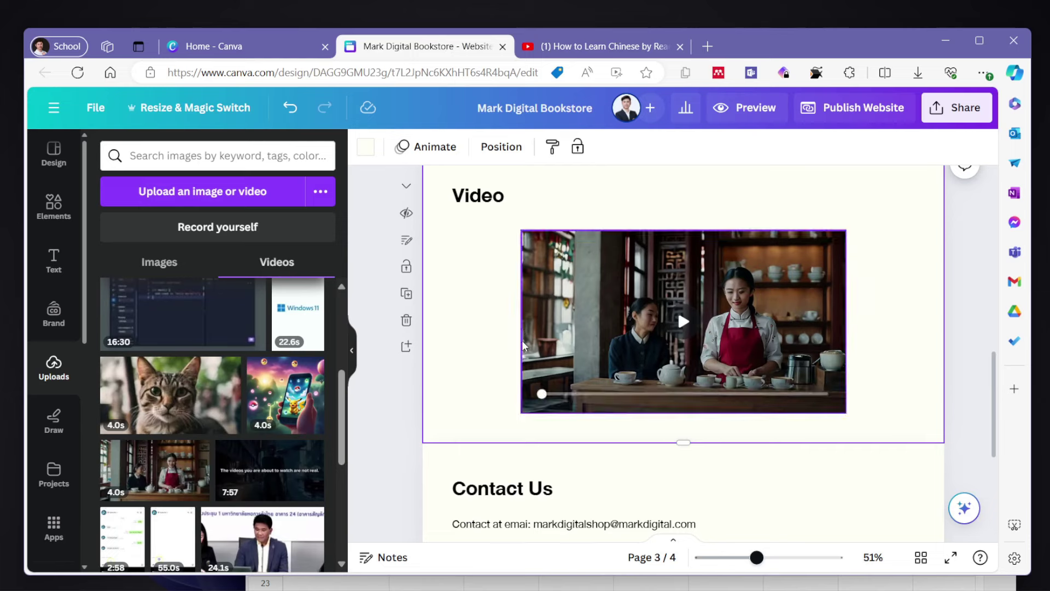
- Add a blank page after Video and paste the copied YouTube link as a smaller embed
scroll(607, 317, "down", 2)
scroll(607, 316, "up", 1)
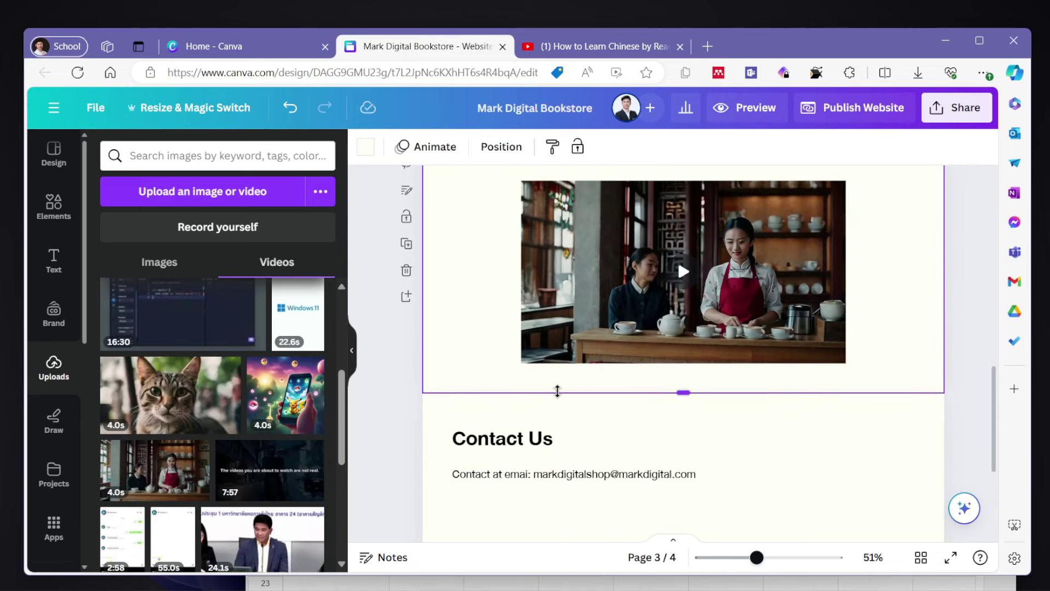
scroll(535, 448, "down", 1)
scroll(636, 450, "up", 1)
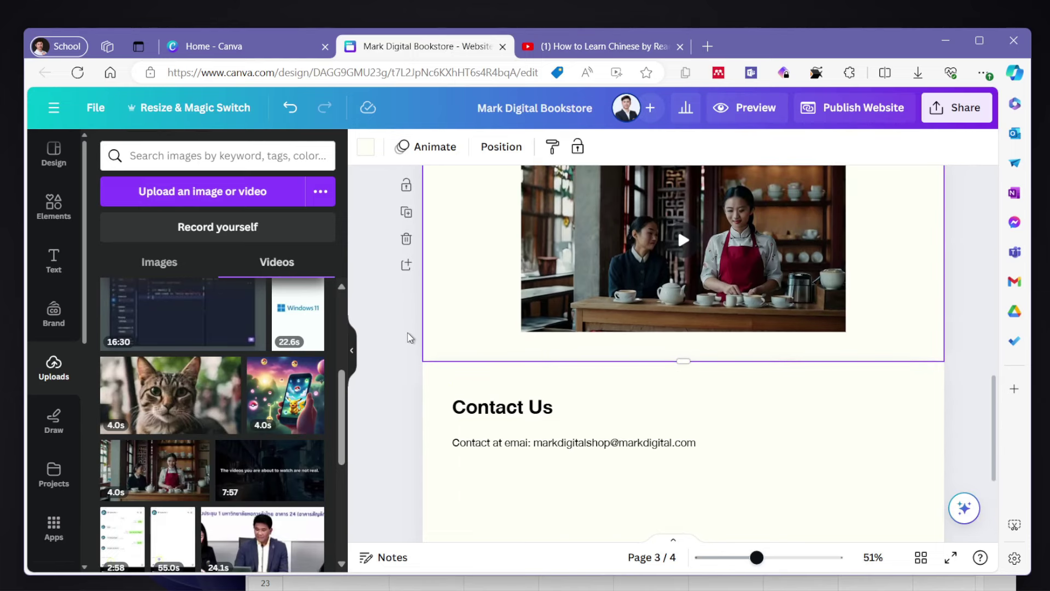
left_click(406, 267)
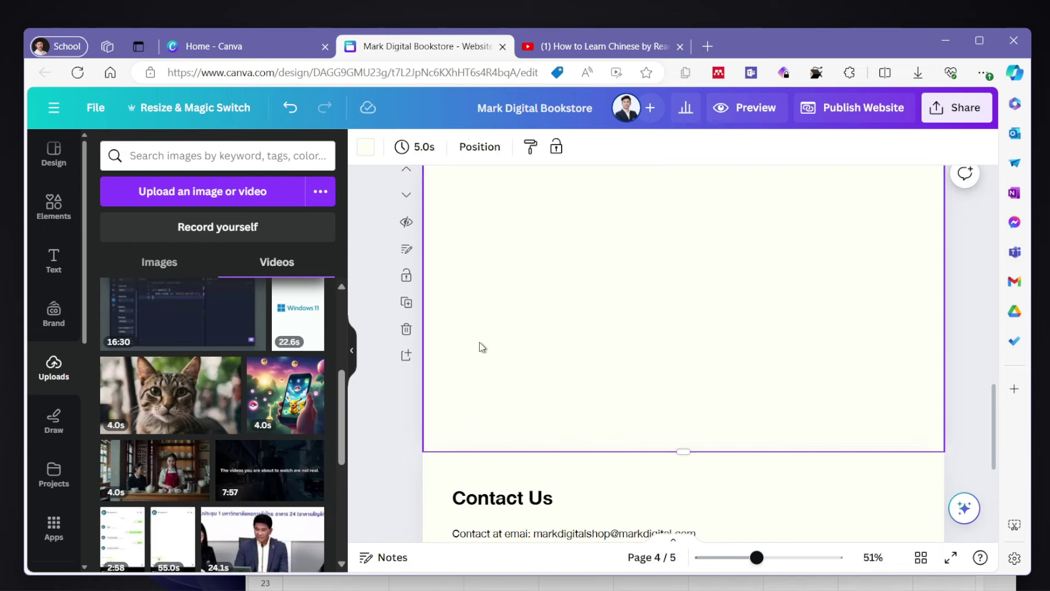
scroll(517, 306, "up", 2)
scroll(517, 305, "down", 1)
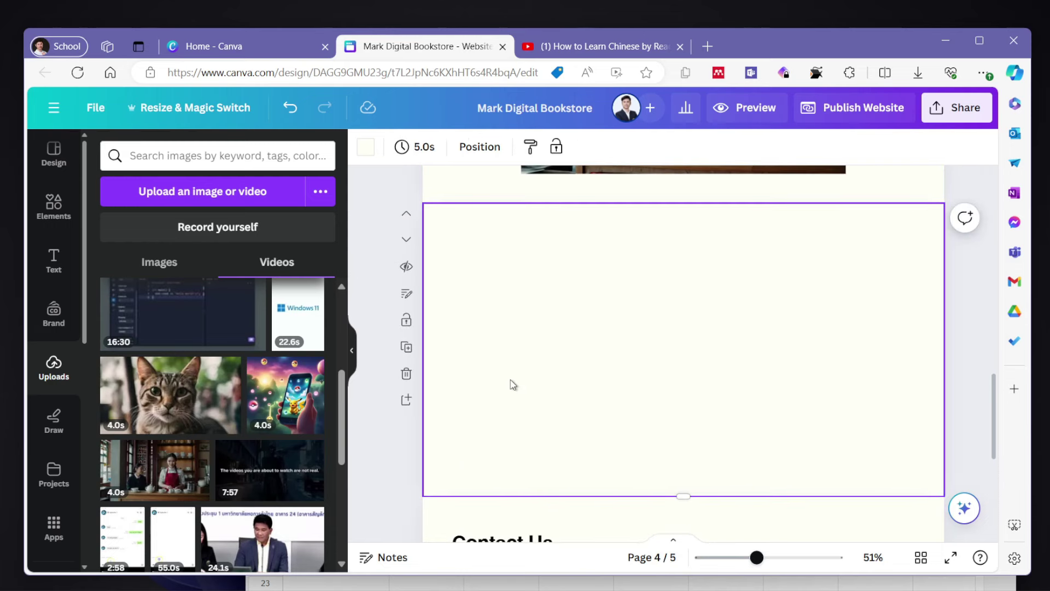
key("ctrl+v")
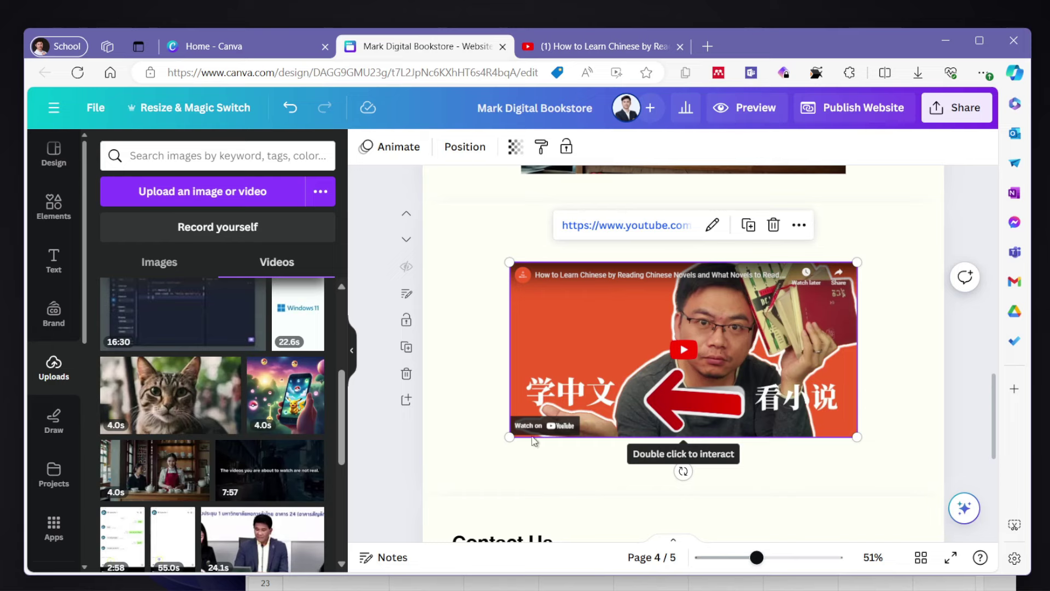
left_click_drag(509, 436, 498, 359)
- Copy another video link from the 'chinese books' results and paste it as an embed
left_click(595, 46)
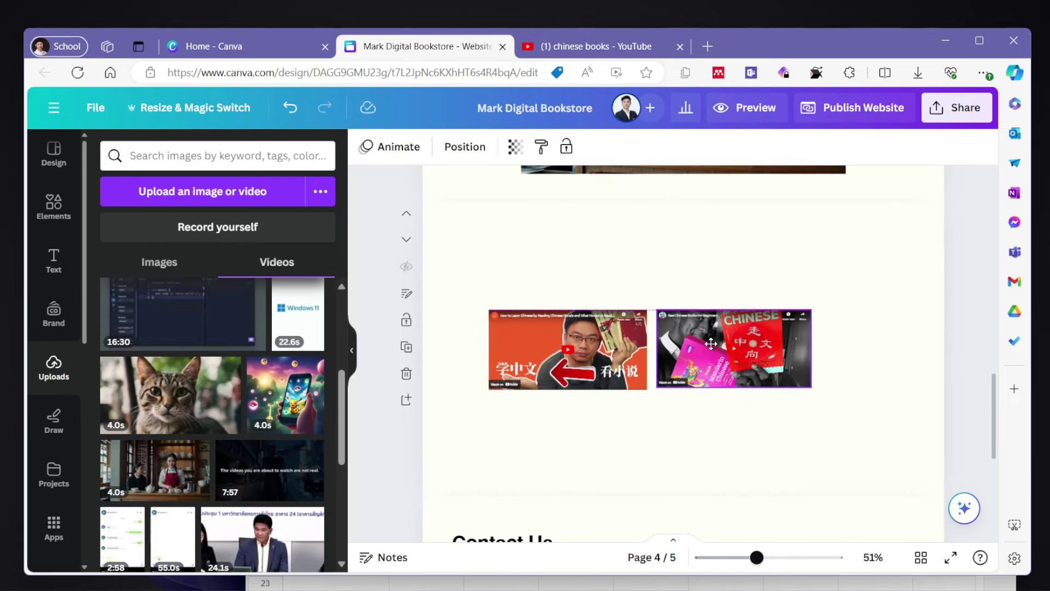
left_click(710, 343)
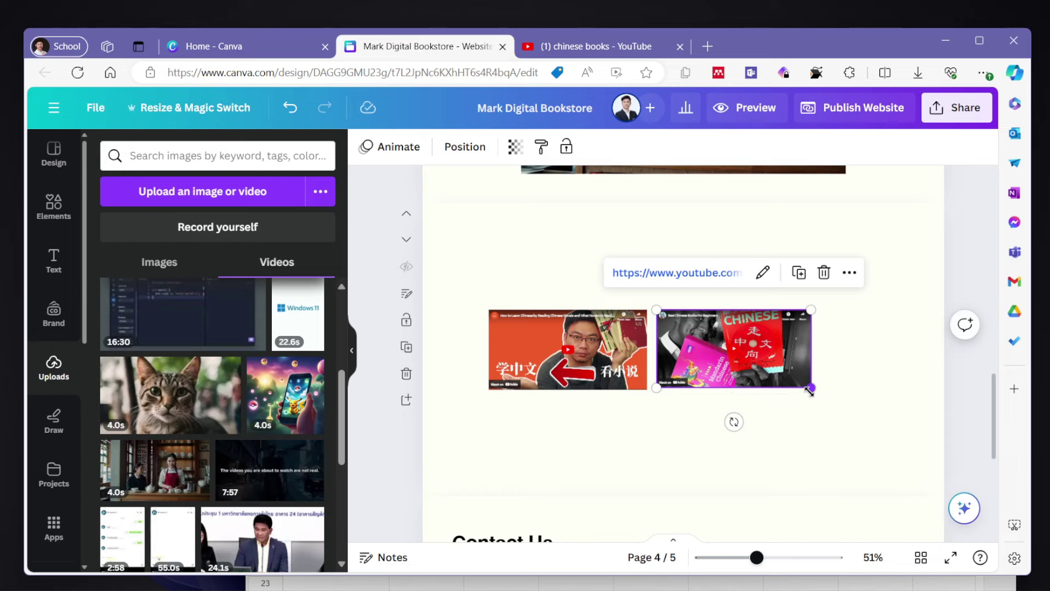
left_click(612, 46)
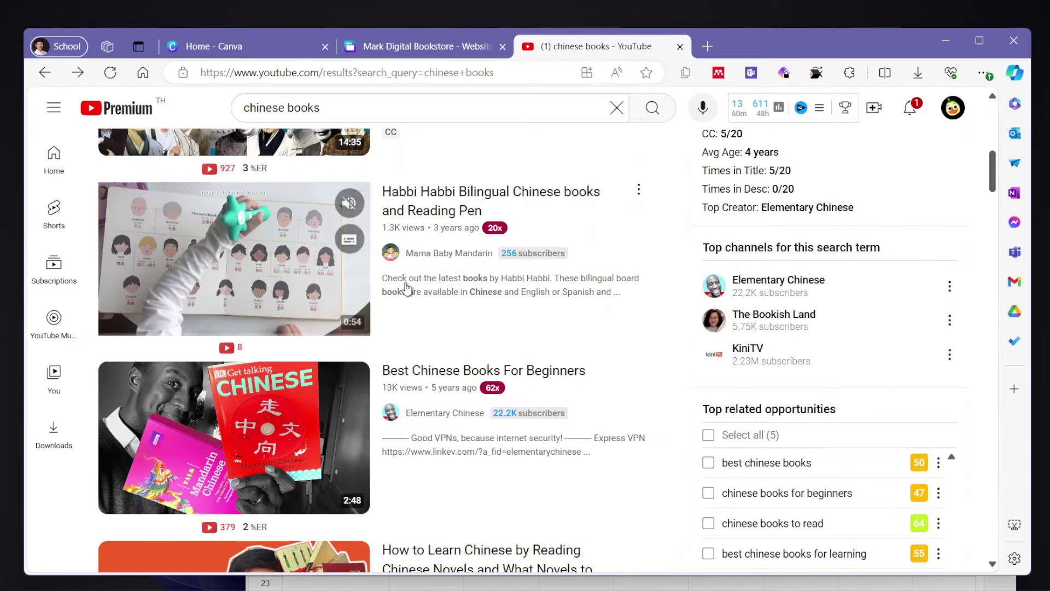
right_click(268, 281)
left_click(290, 346)
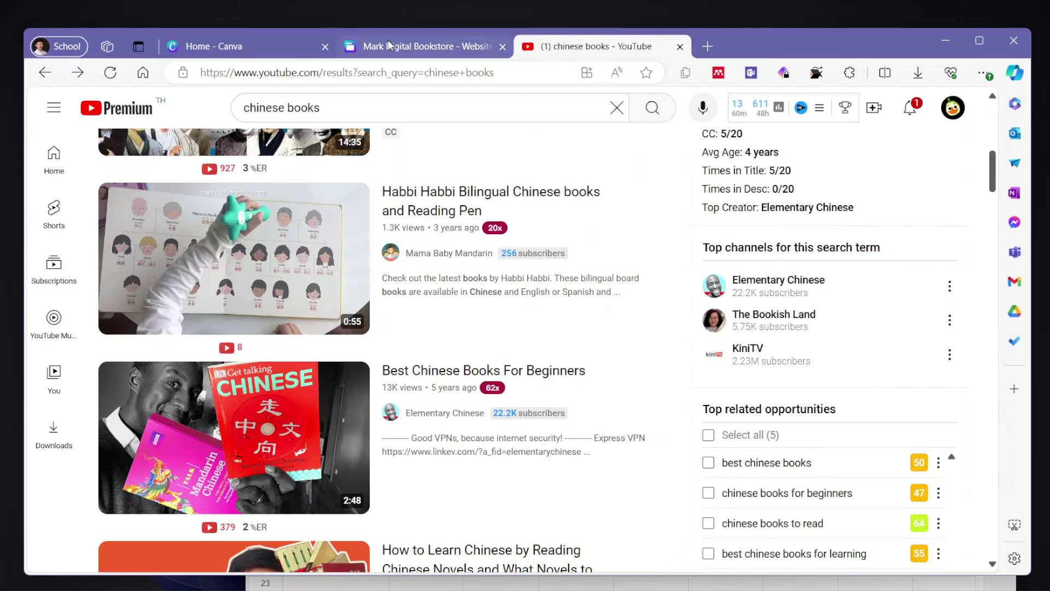
left_click(393, 46)
left_click(558, 437)
right_click(557, 437)
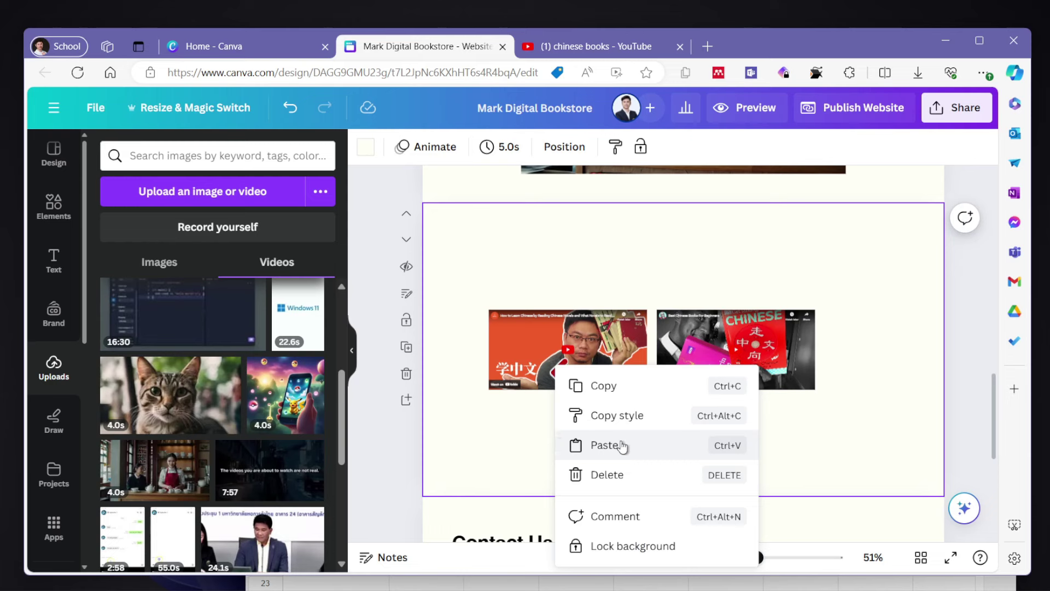
left_click(622, 446)
- Resize the video embeds to match and line all three up in a row
left_click_drag(853, 264, 692, 358)
left_click_drag(658, 406, 821, 438)
left_click_drag(670, 370, 704, 389)
left_click_drag(734, 432, 854, 348)
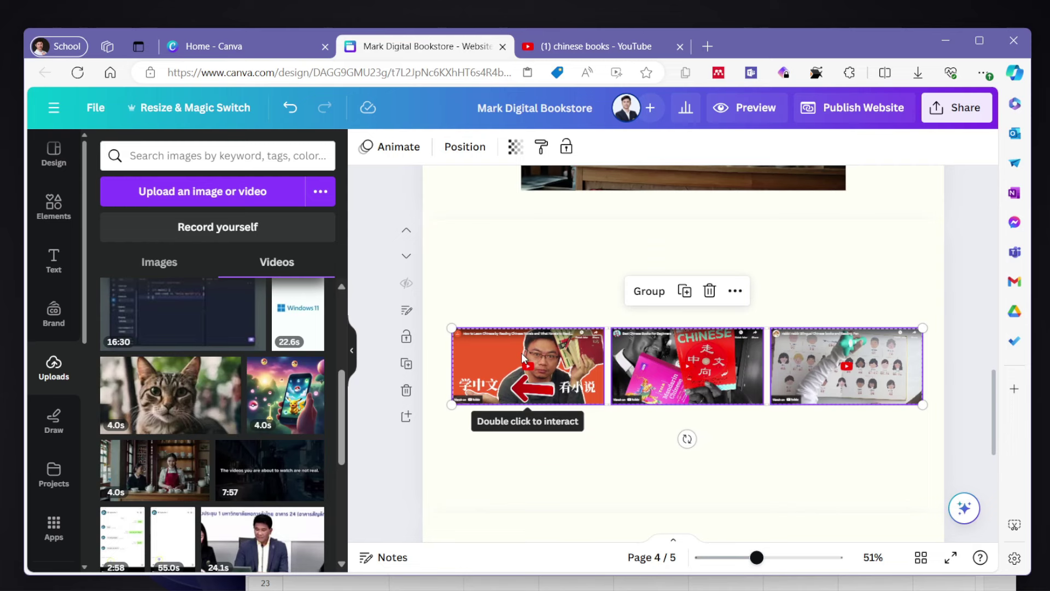
- Move the three embeds under the Video page's clip, reposition the clip, and delete the empty page
key("Delete")
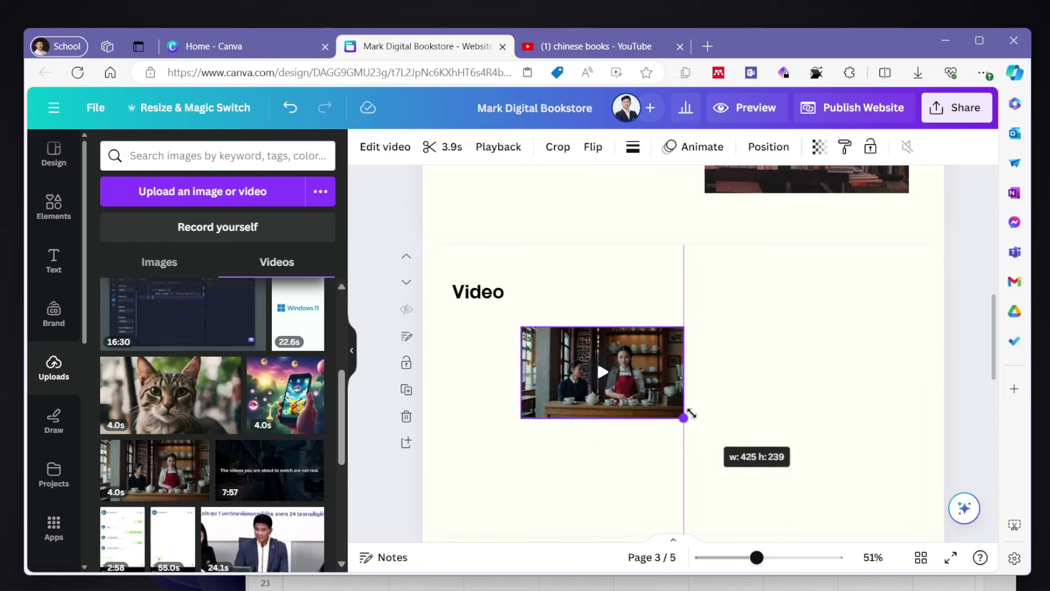
left_click_drag(691, 413, 690, 414)
left_click_drag(595, 360, 677, 322)
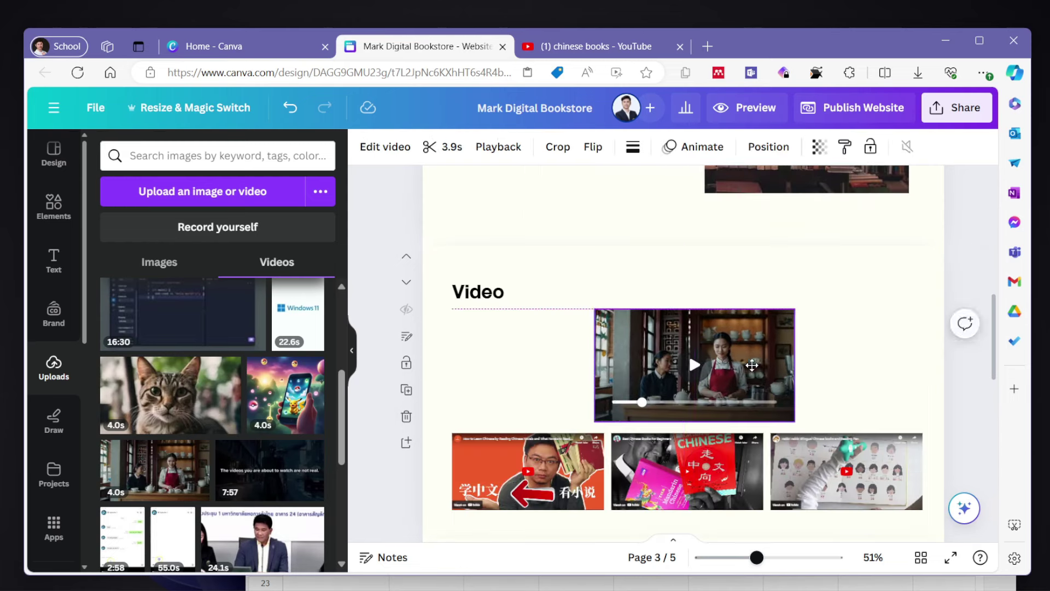
scroll(742, 378, "down", 5)
left_click(742, 377)
left_click(406, 427)
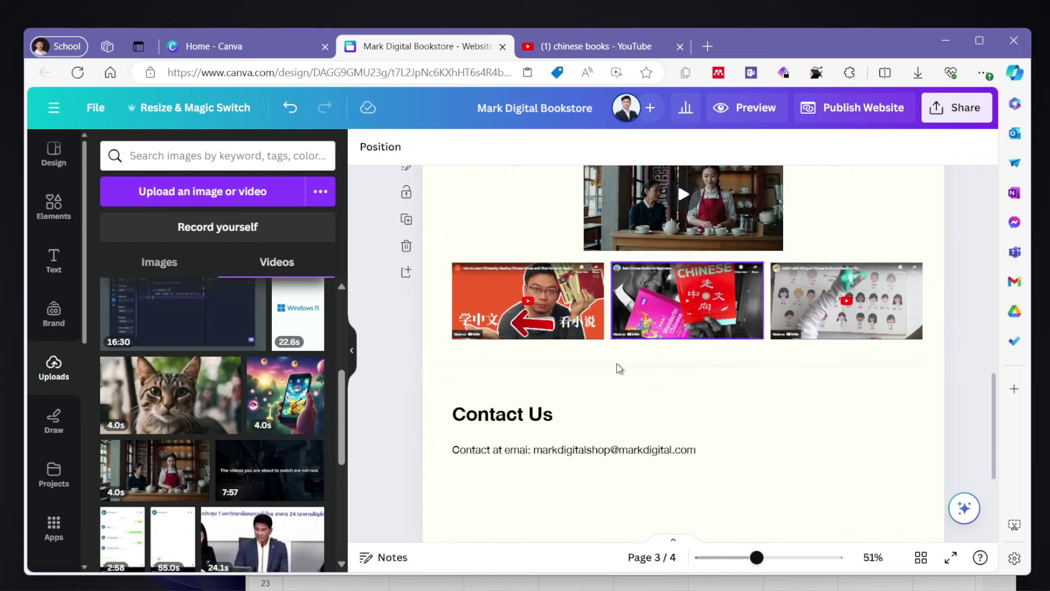
scroll(619, 366, "up", 4)
- Link the EMAIL US button to page 4 under Pages in this document
scroll(619, 368, "up", 4)
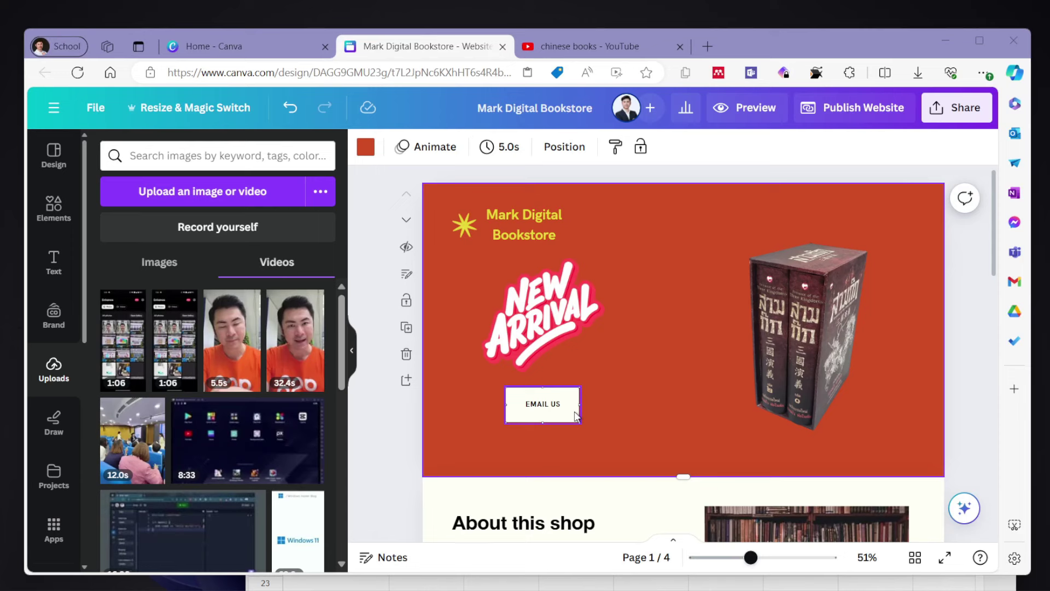
right_click(575, 417)
mouse_move(577, 417)
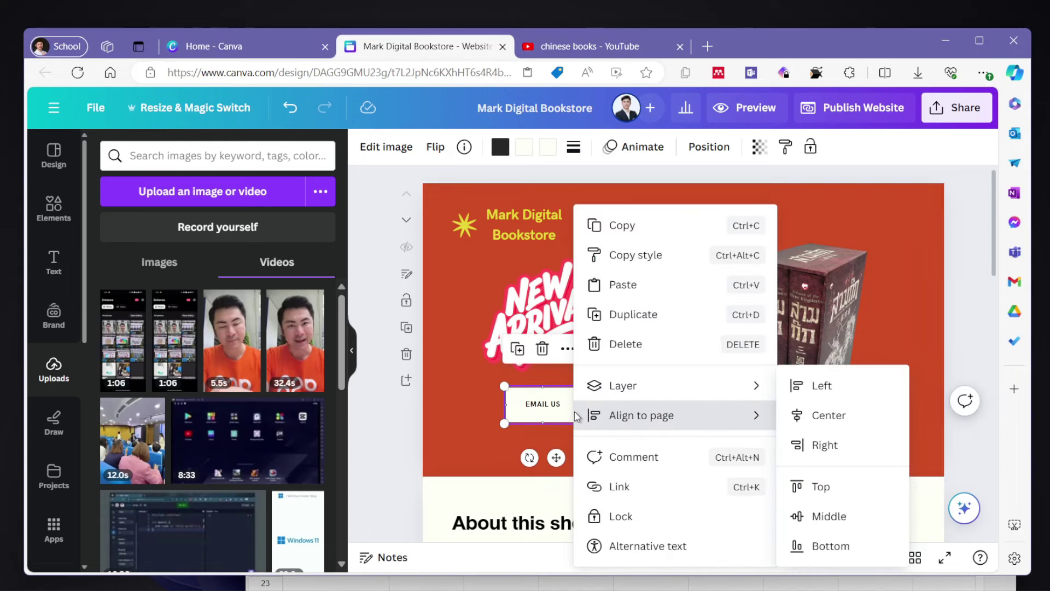
left_click(621, 487)
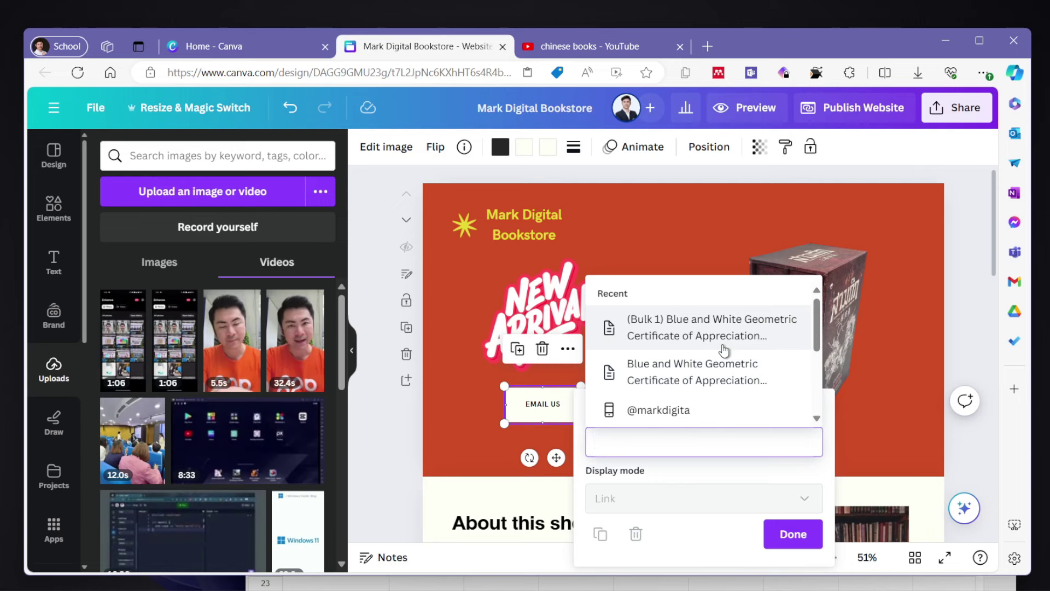
scroll(727, 408, "down", 3)
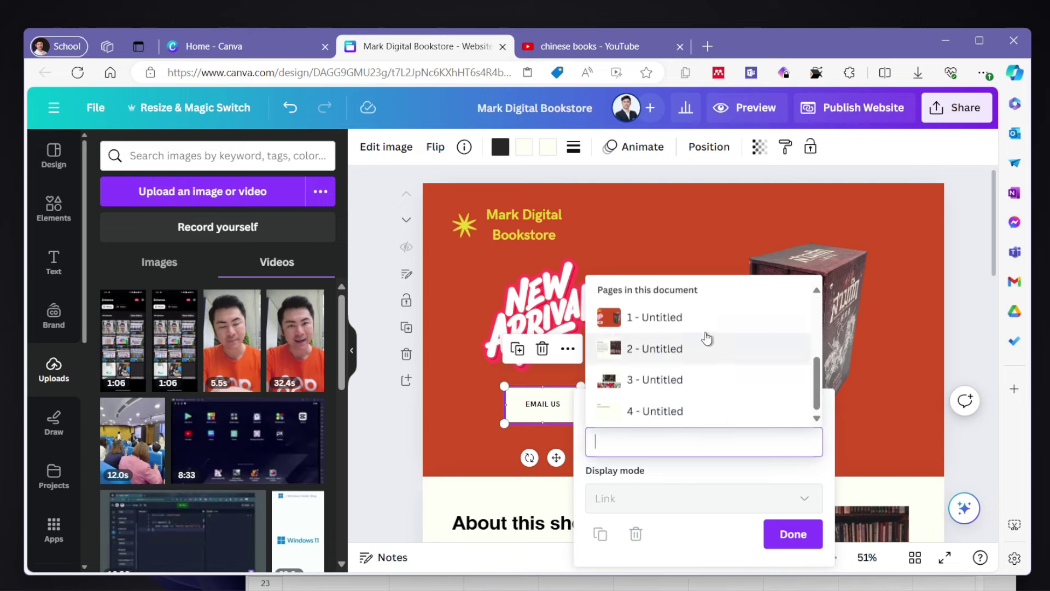
left_click(713, 417)
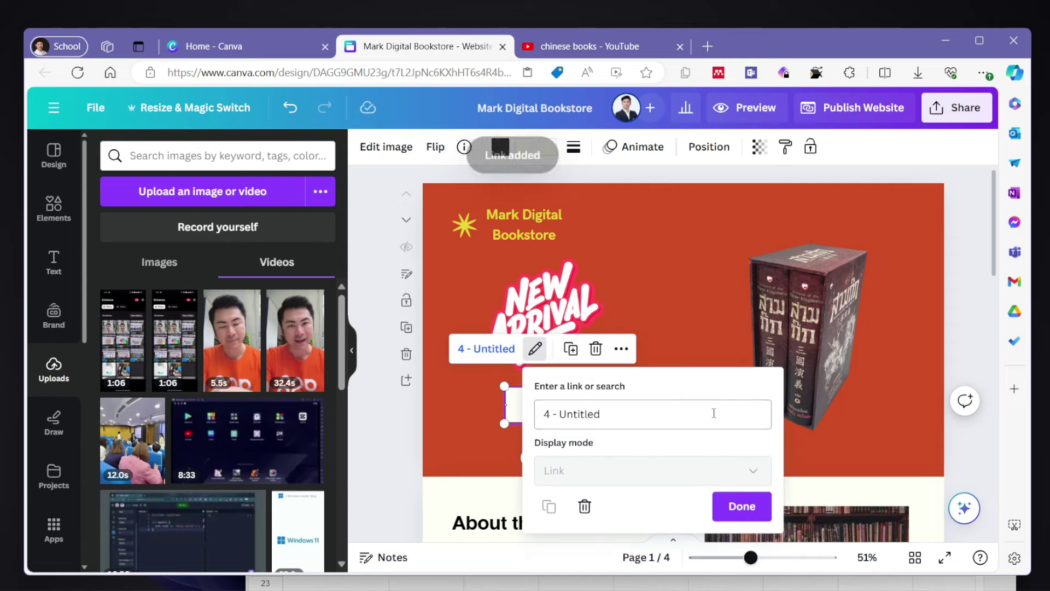
left_click(751, 513)
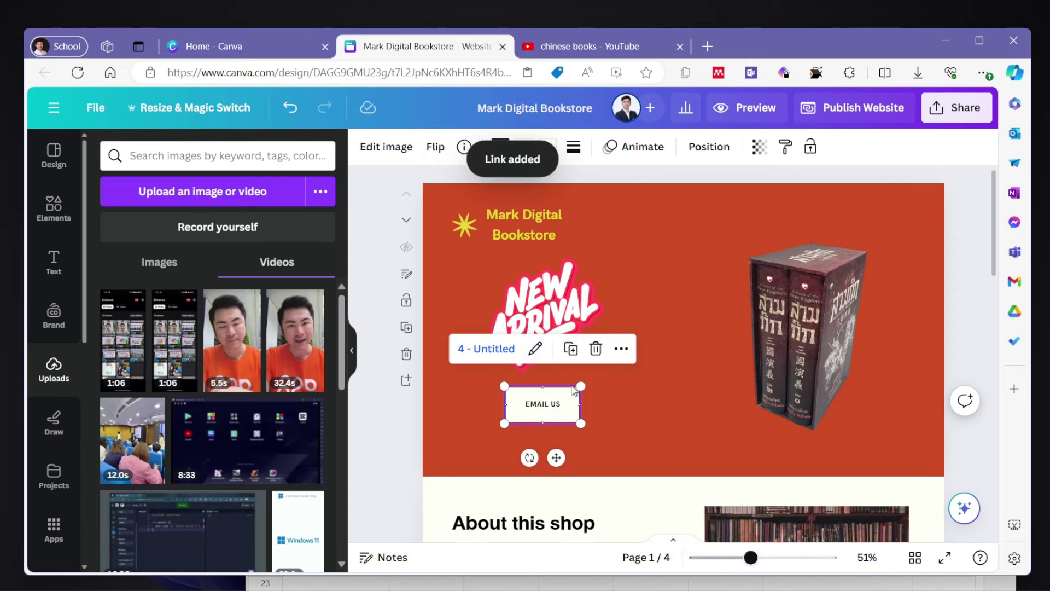
left_click(738, 111)
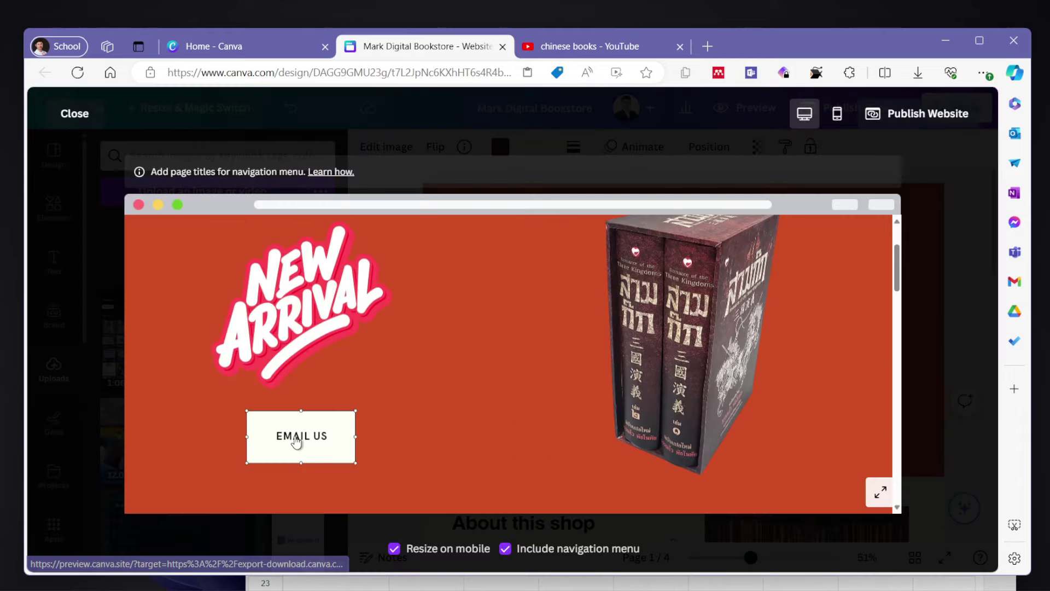
left_click(296, 442)
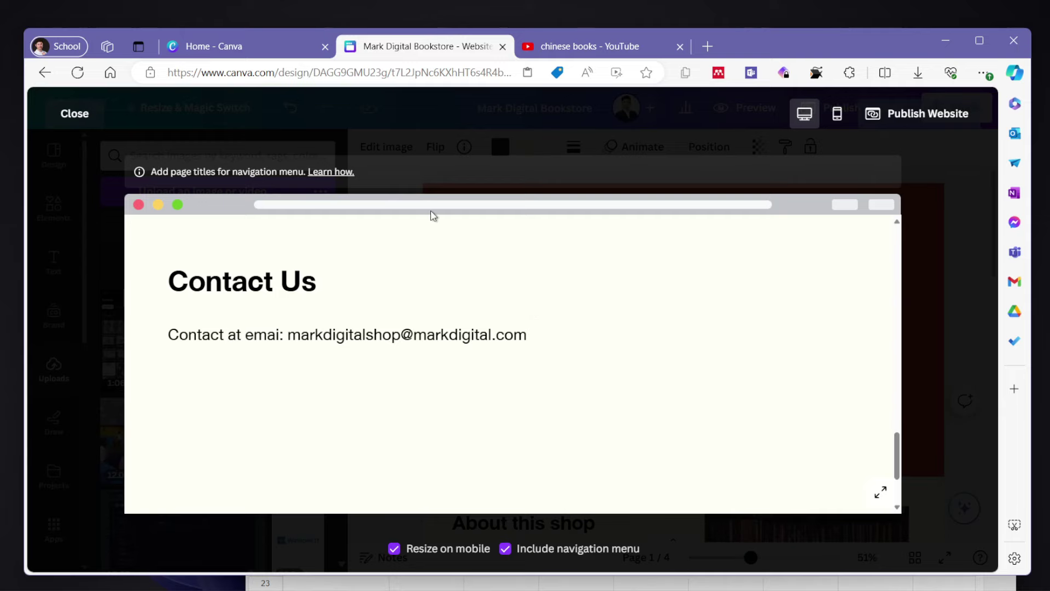
left_click(83, 119)
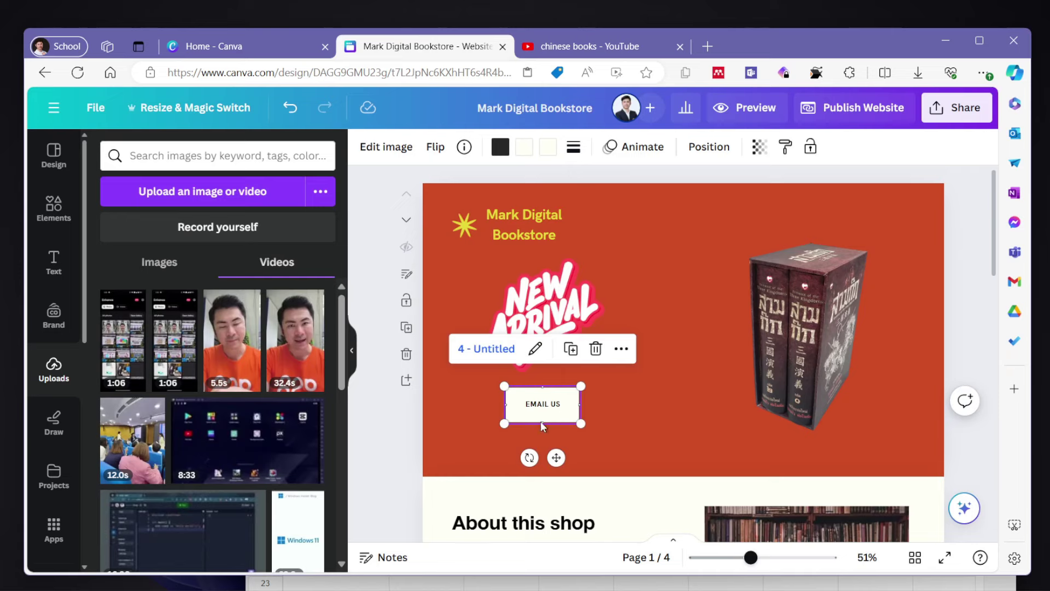
- Place a duplicate EMAIL US button to the right of the original, then open a new tab
left_click(561, 415)
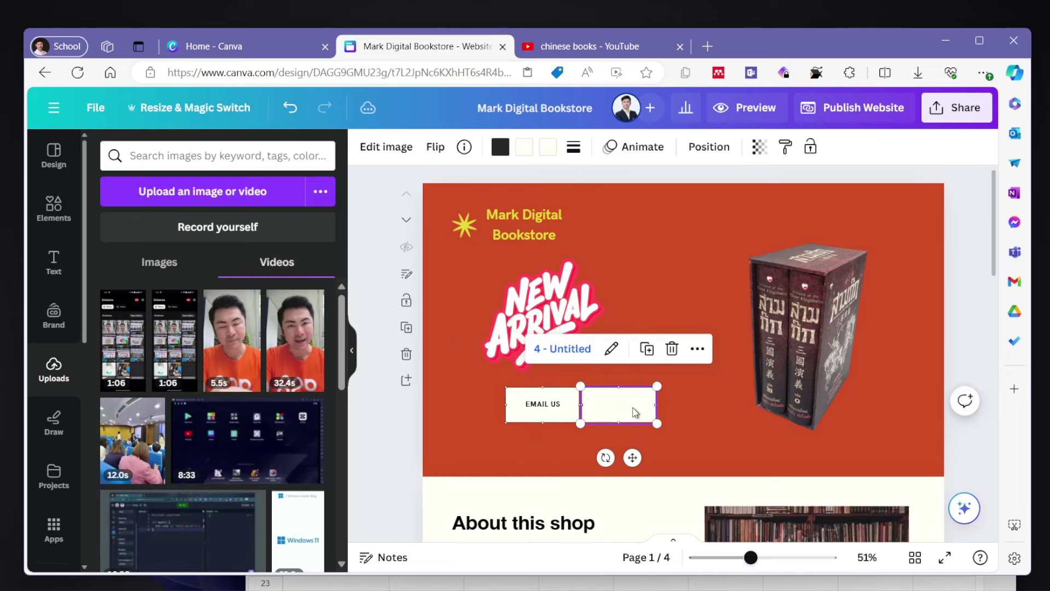
left_click_drag(573, 400, 651, 388)
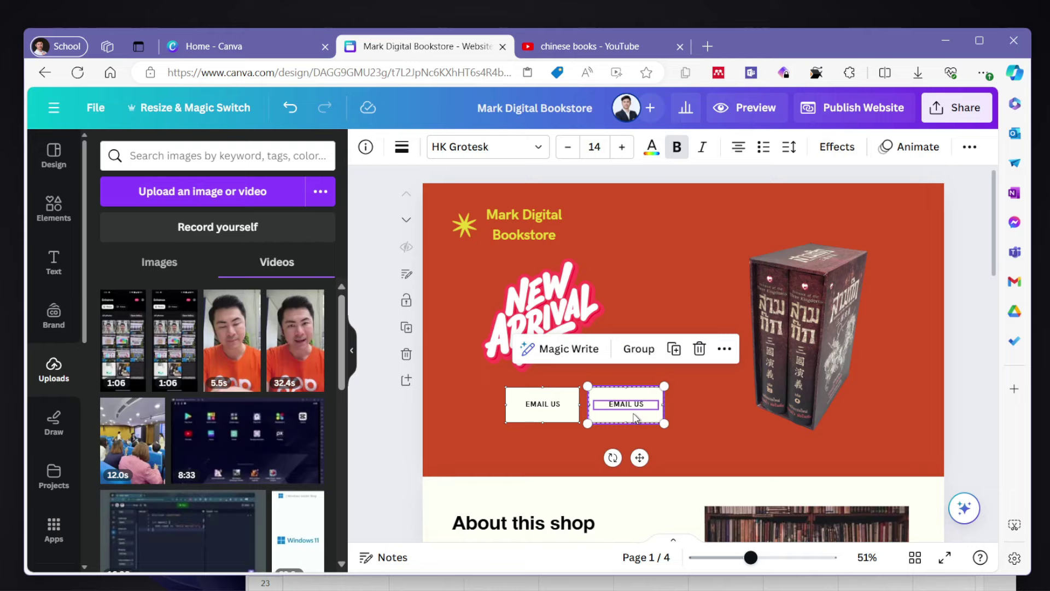
left_click(552, 464)
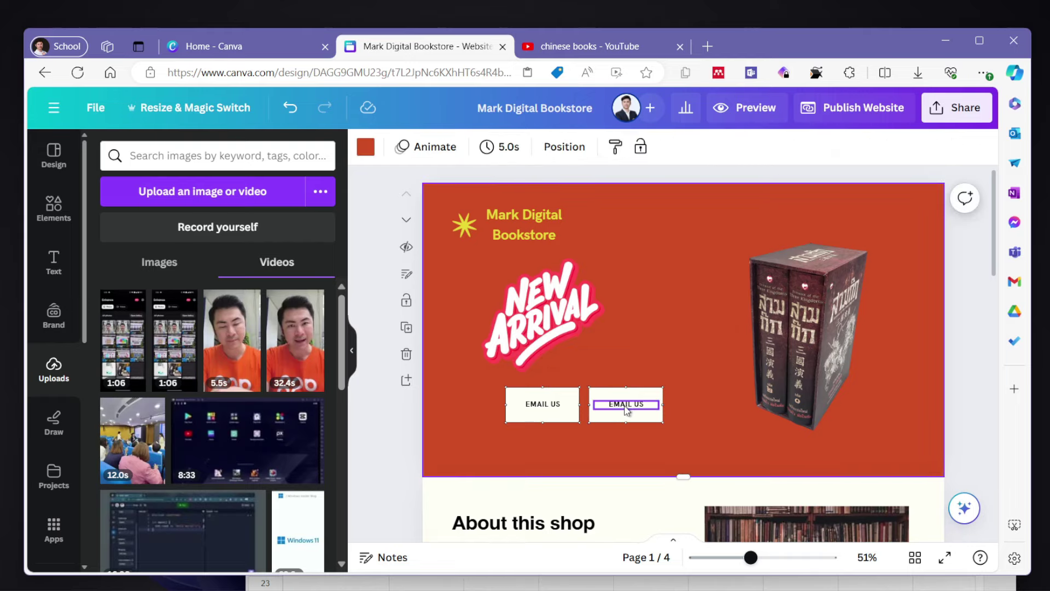
left_click(626, 409)
key("ctrl+k")
key("ctrl+t")
- Open the Amazon Dynasty Warriors 5 product page and select its web address
type("a")
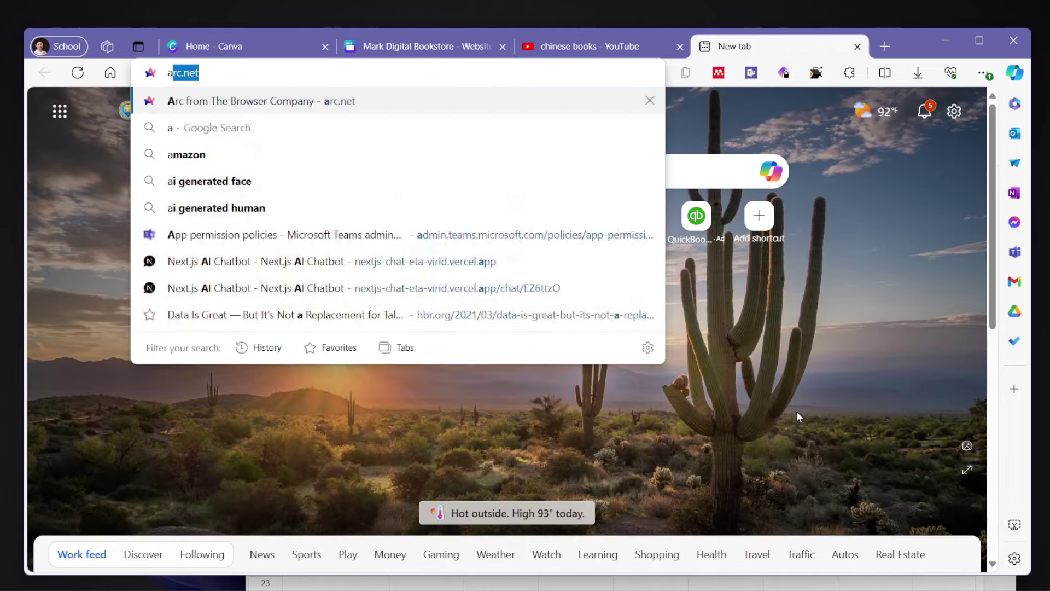
type("mazon&sca_esv=d8f10...")
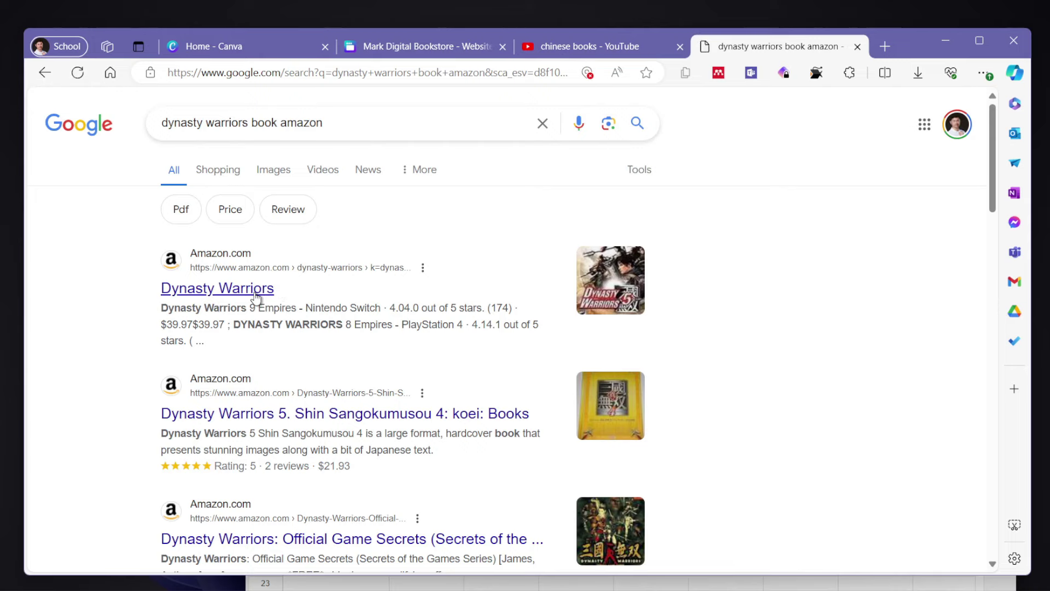
left_click(255, 297)
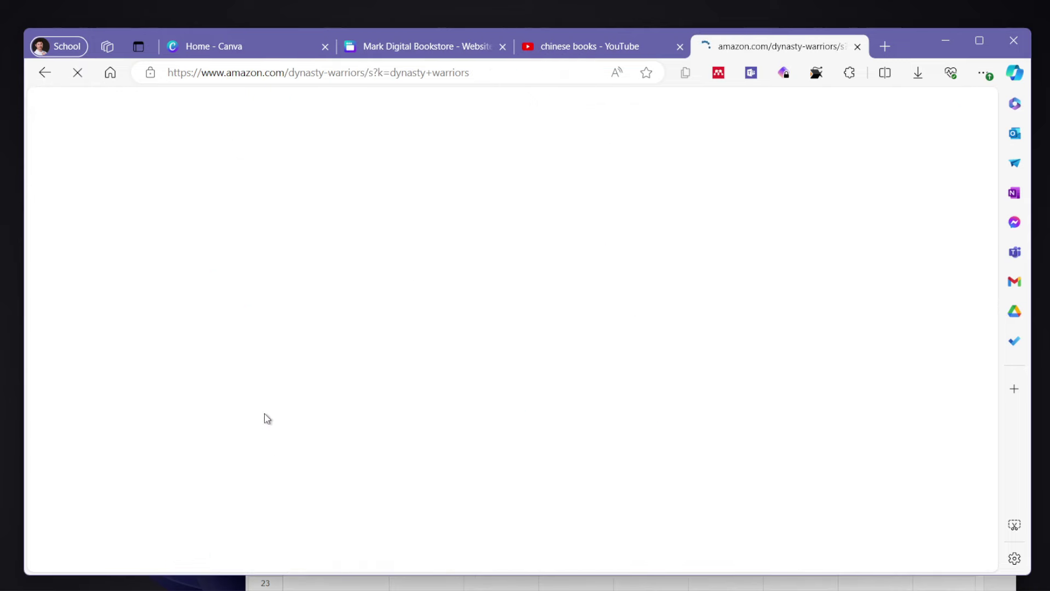
scroll(267, 418, "down", 10)
key("alt+Left")
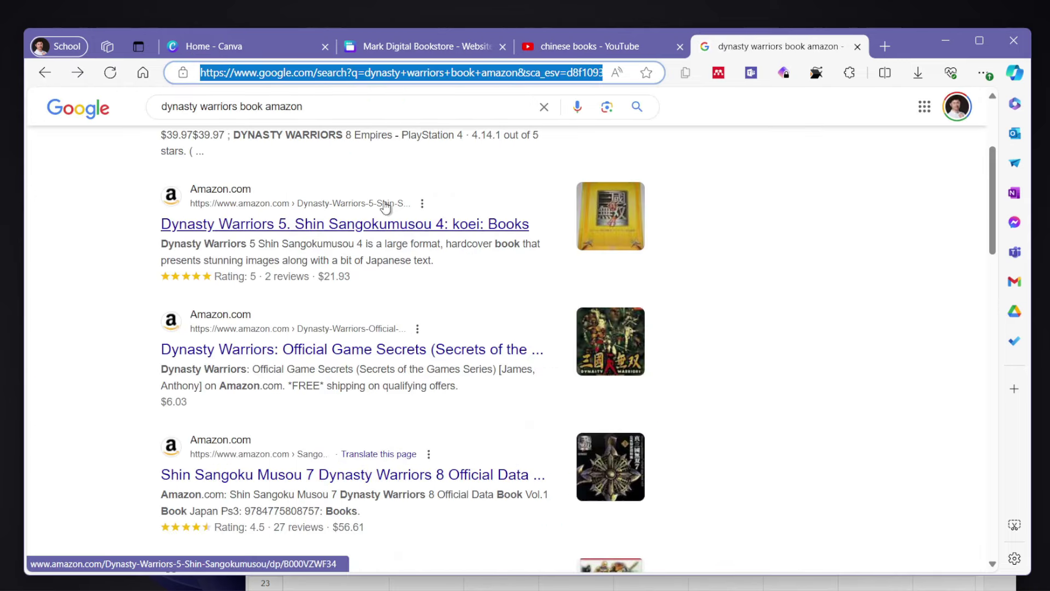
left_click(395, 215)
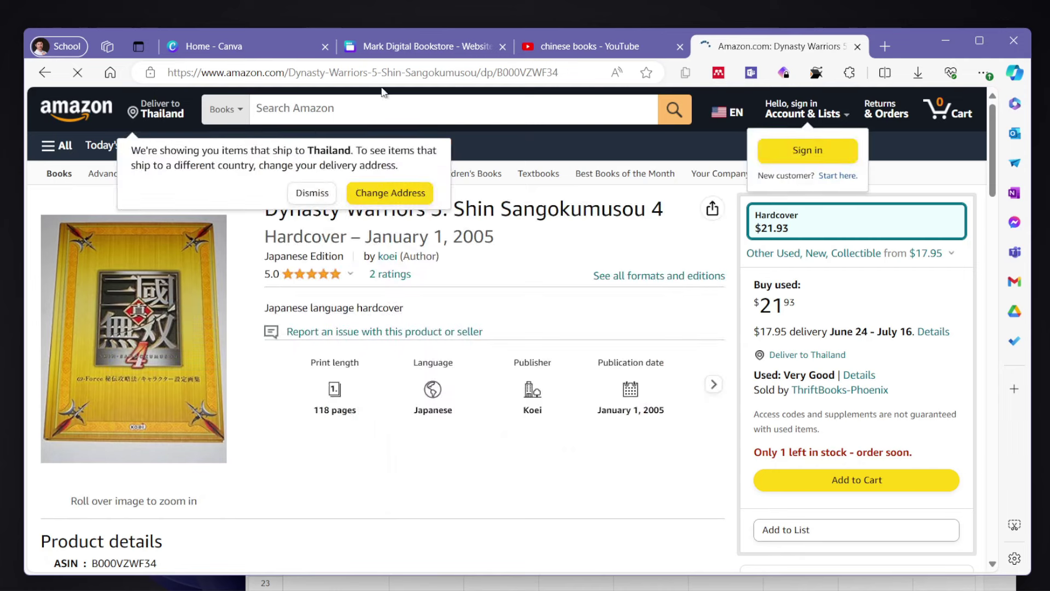
left_click(417, 78)
- Replace the GO TO STORE button's google.com link with the Amazon Dynasty Warriors product URL
key("ctrl+w")
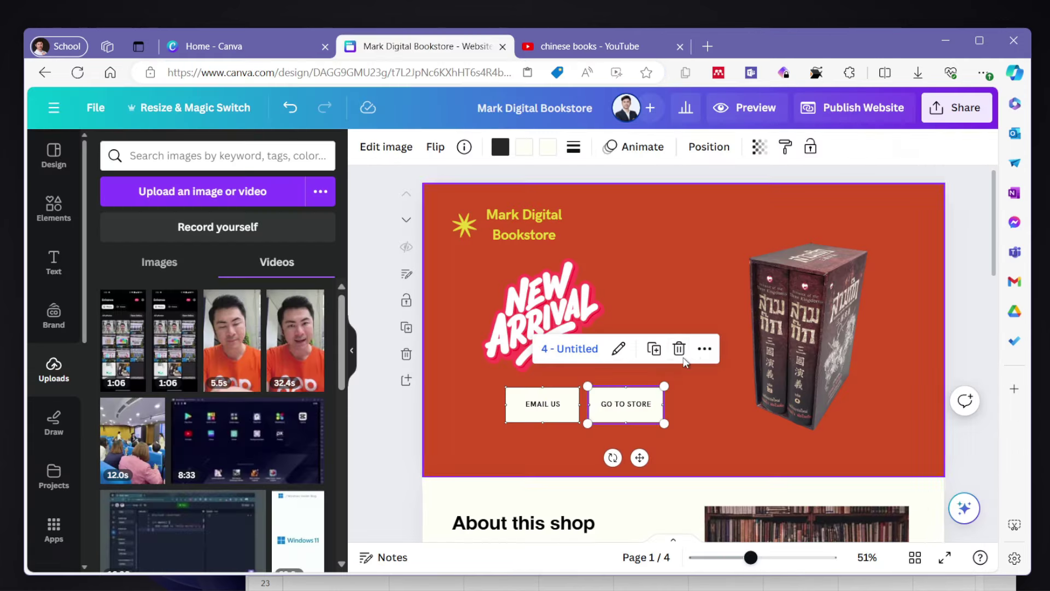
left_click(703, 349)
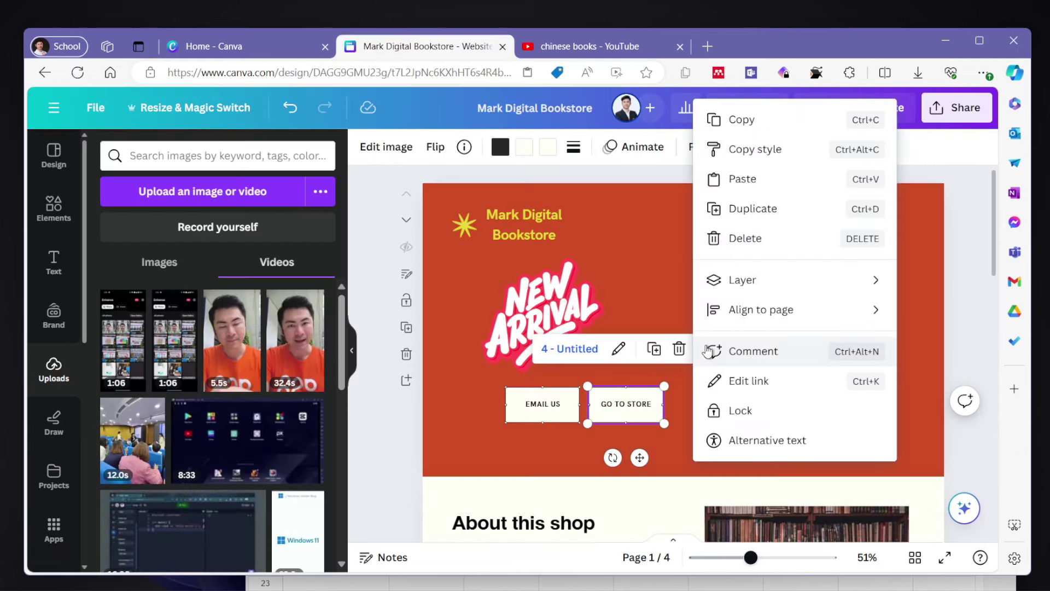
left_click(749, 380)
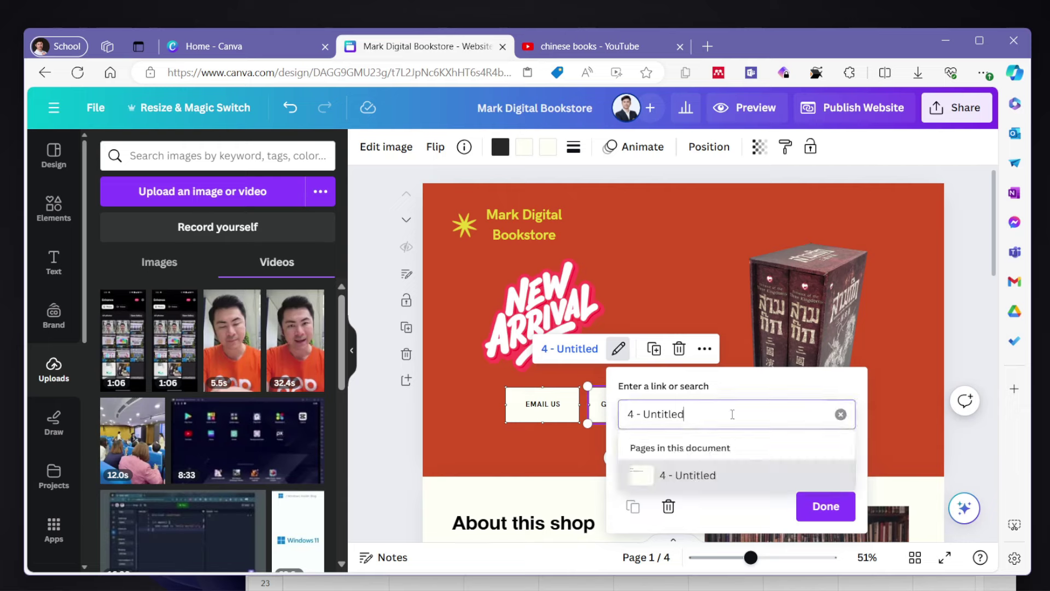
left_click(839, 414)
type("https://www.google.com")
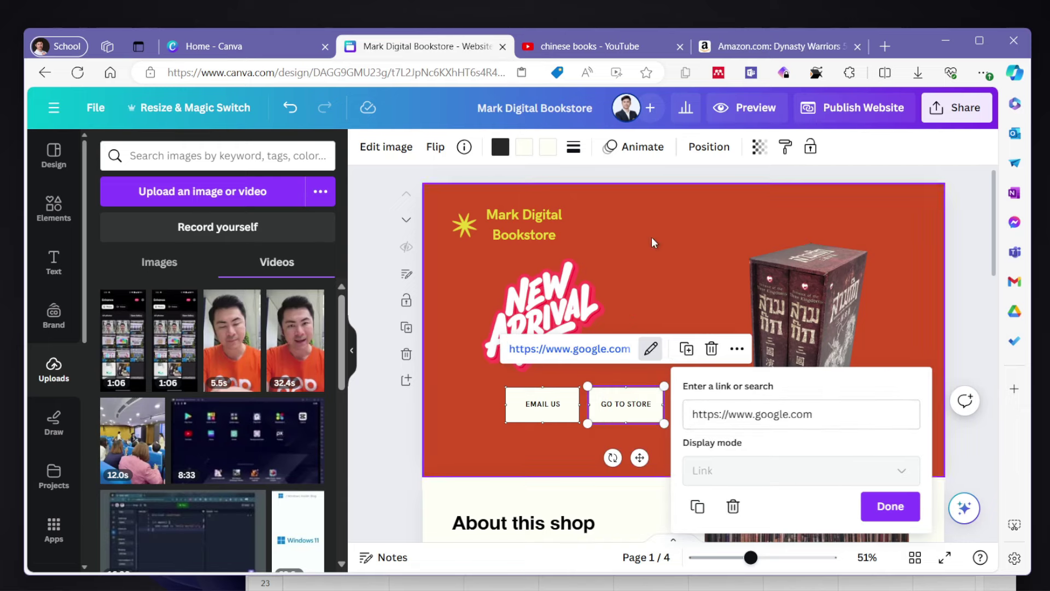
triple_click(815, 413)
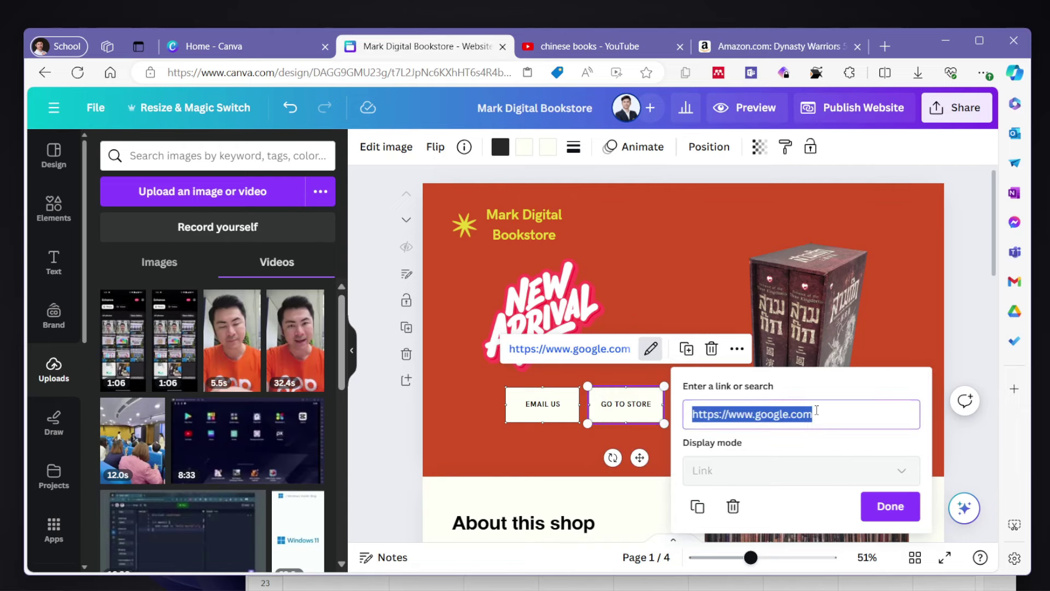
type("https://www.amazon.com/Dynasty-Warriors-9-Shin-Sangokumusou/dp/B000XOMF38")
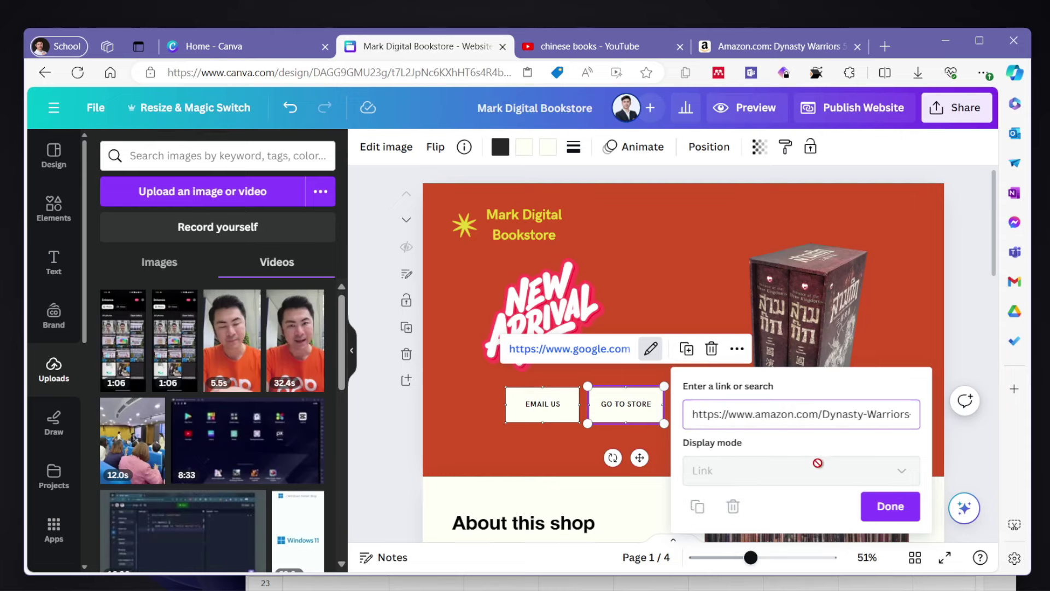
left_click(881, 506)
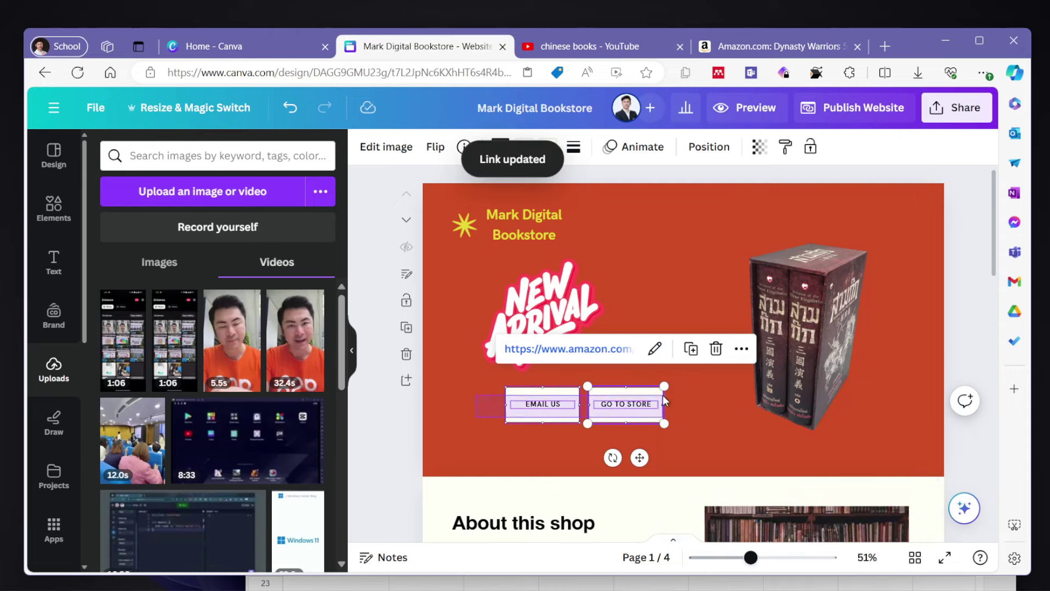
- Shift the GO TO STORE and EMAIL US buttons slightly to the left together
left_click(646, 401, "shift")
left_click_drag(646, 401, 619, 402)
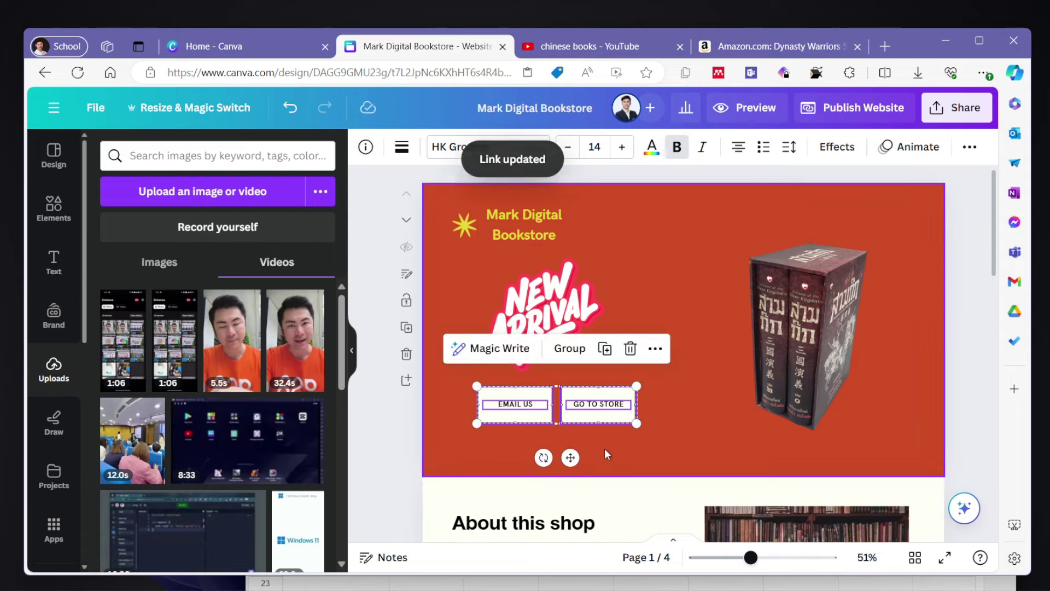
left_click(489, 431)
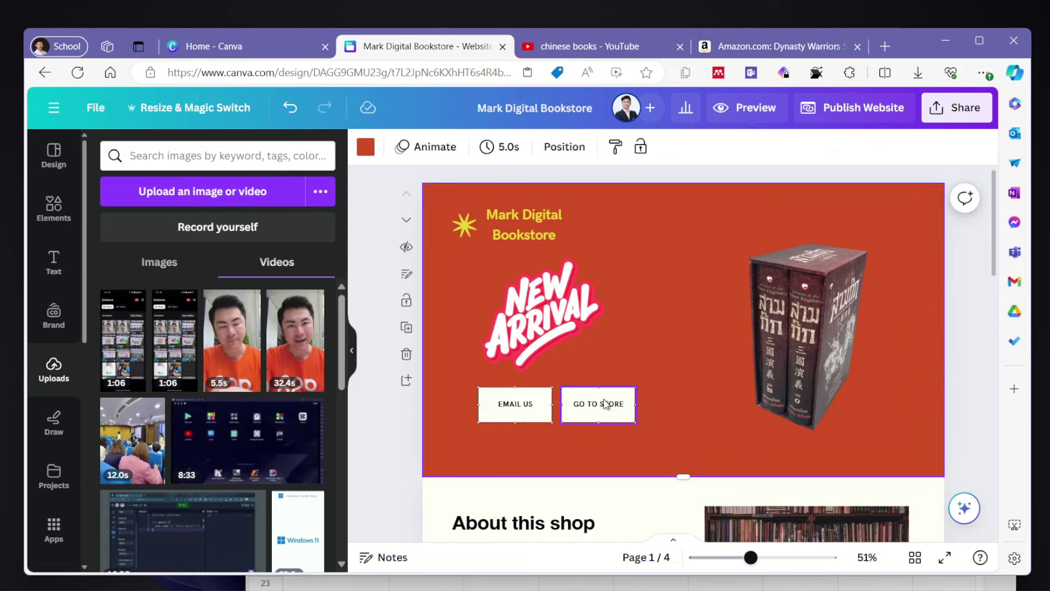
- Preview the website, confirm GO TO STORE opens the Amazon page, then exit preview
left_click(752, 107)
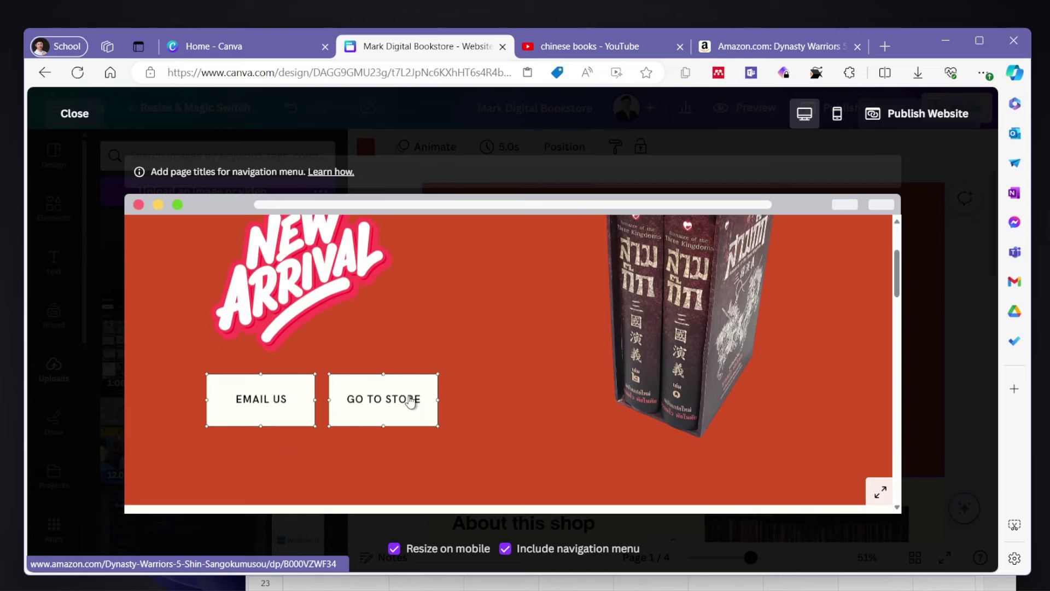
left_click(410, 400)
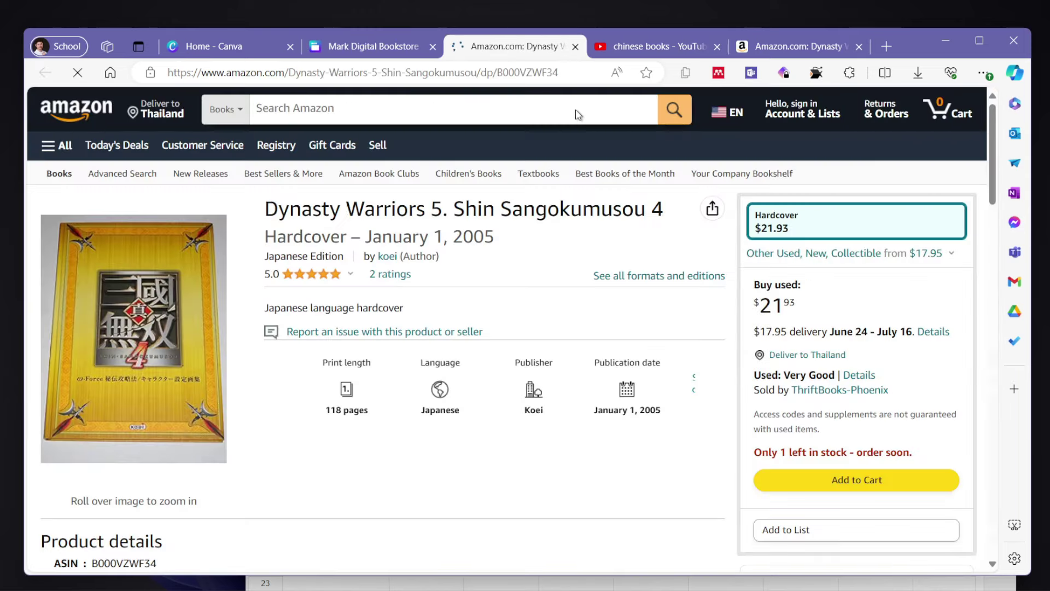
left_click(575, 46)
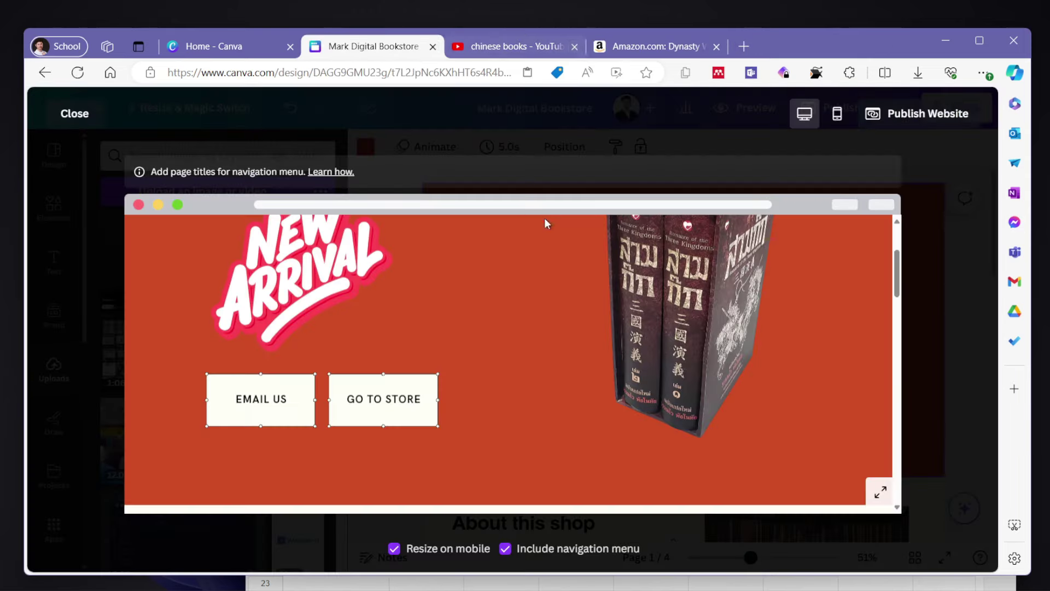
key("Escape")
scroll(610, 310, "up", 4)
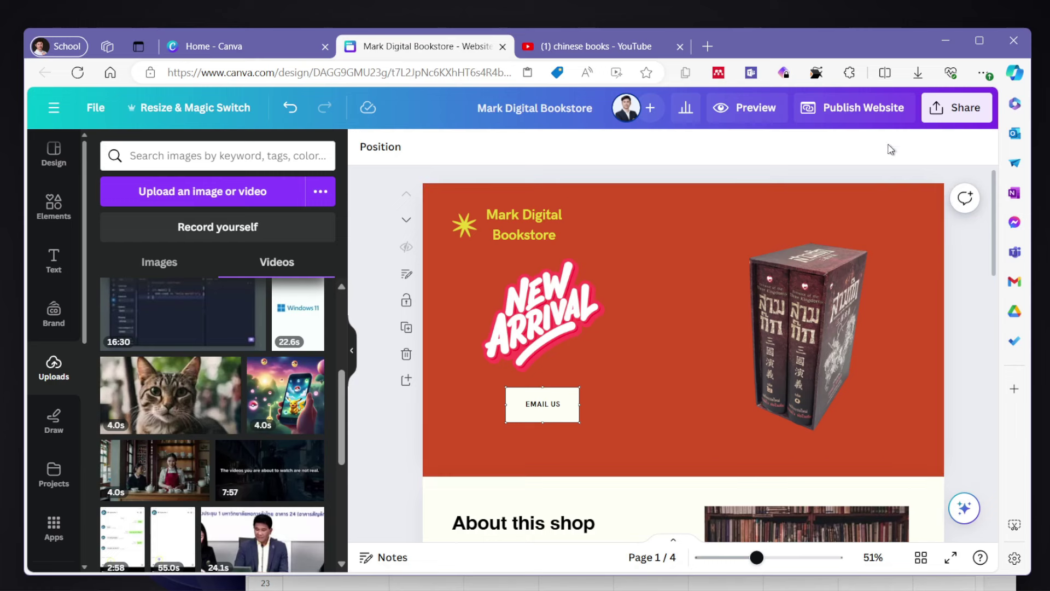
- Publish the site at markplay.my.canva.site/mark-digital-bookstore after checking the Website URL
left_click(861, 112)
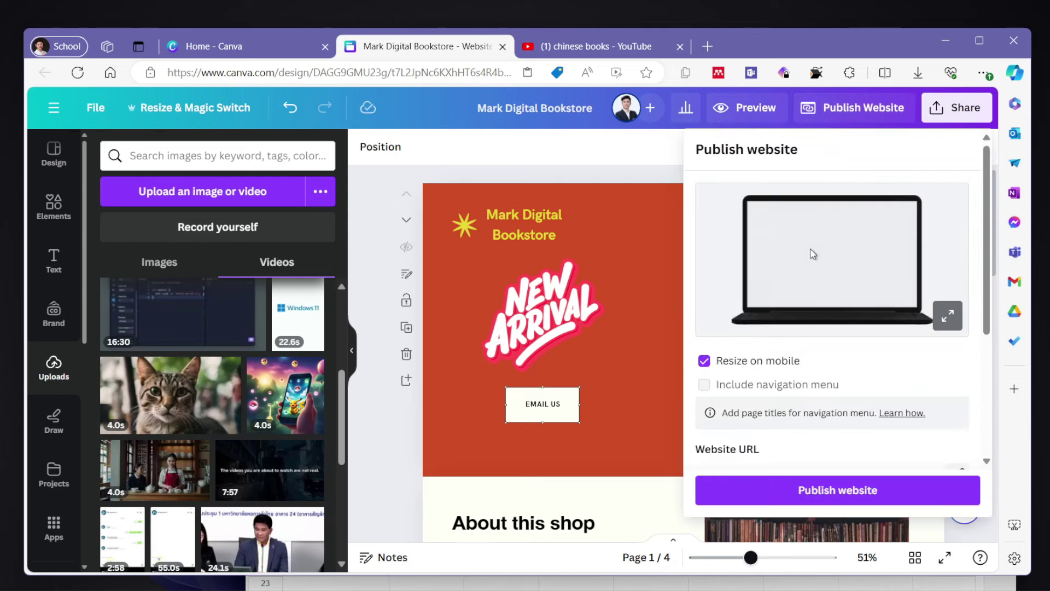
scroll(811, 372, "down", 2)
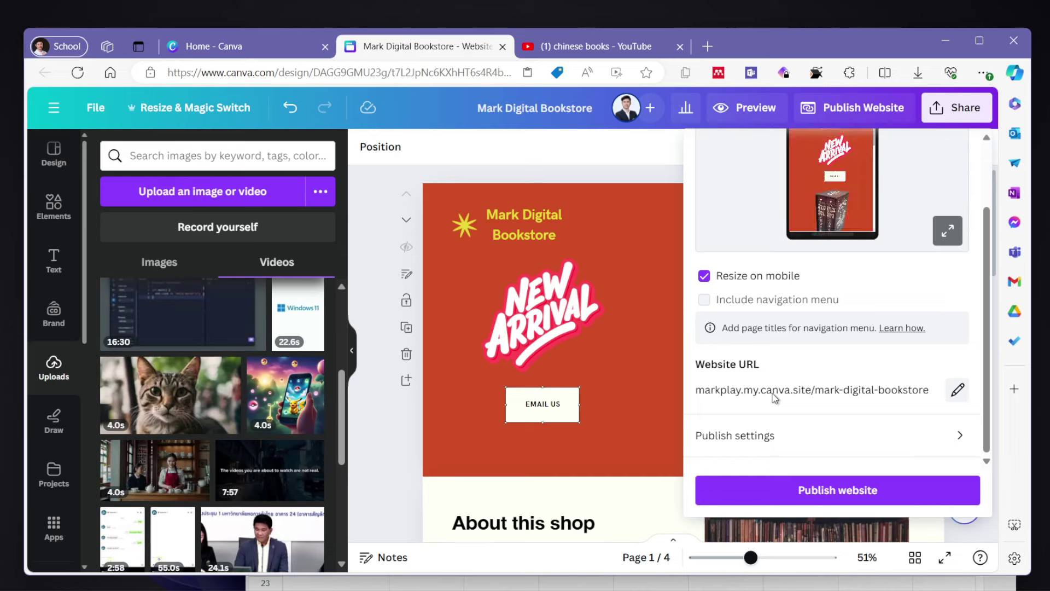
left_click(956, 389)
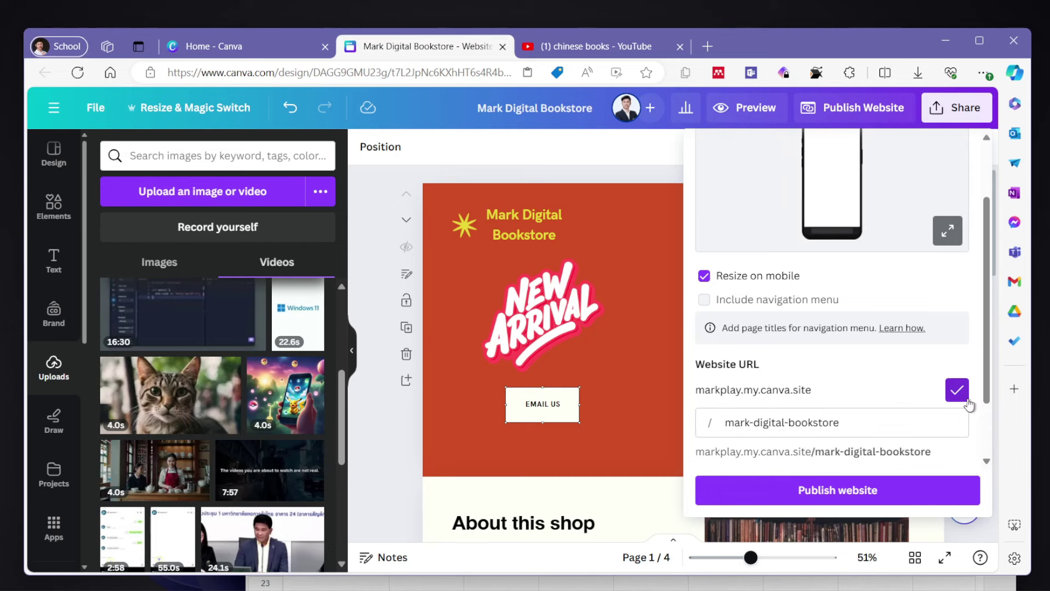
scroll(899, 400, "down", 1)
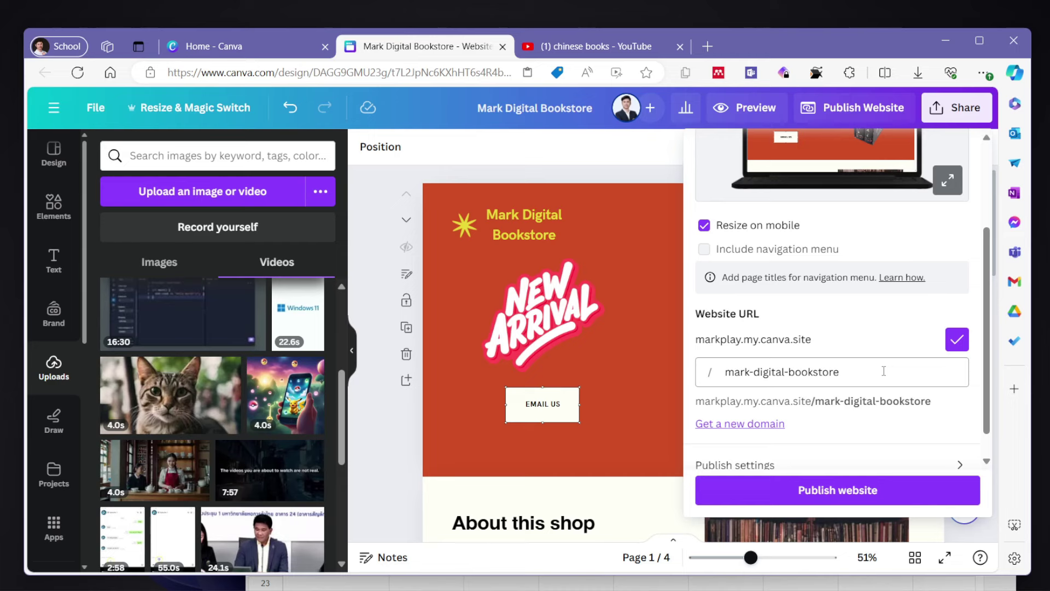
scroll(883, 371, "down", 1)
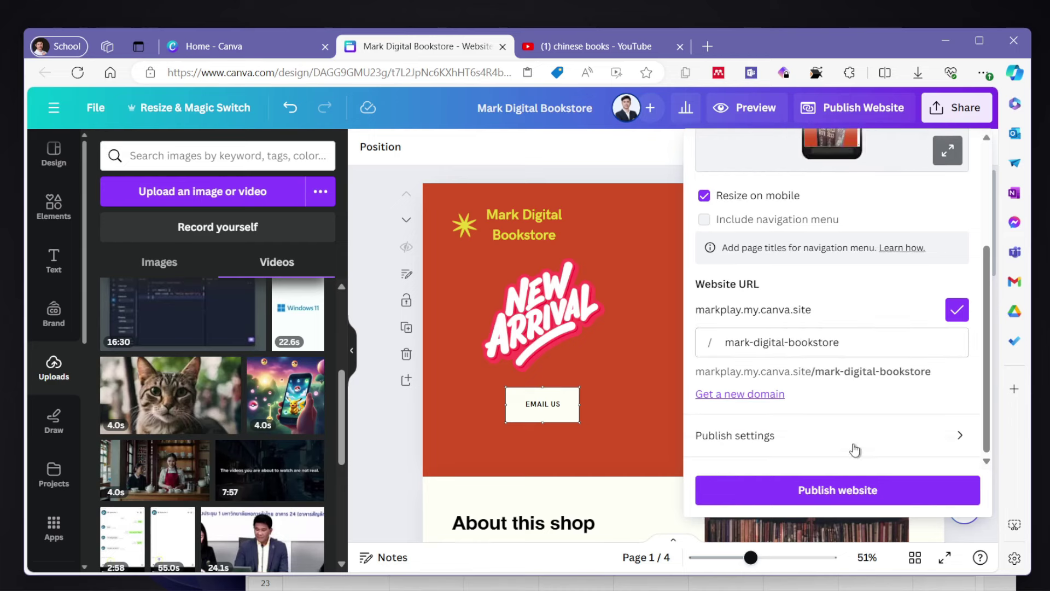
scroll(853, 450, "up", 2)
left_click(843, 492)
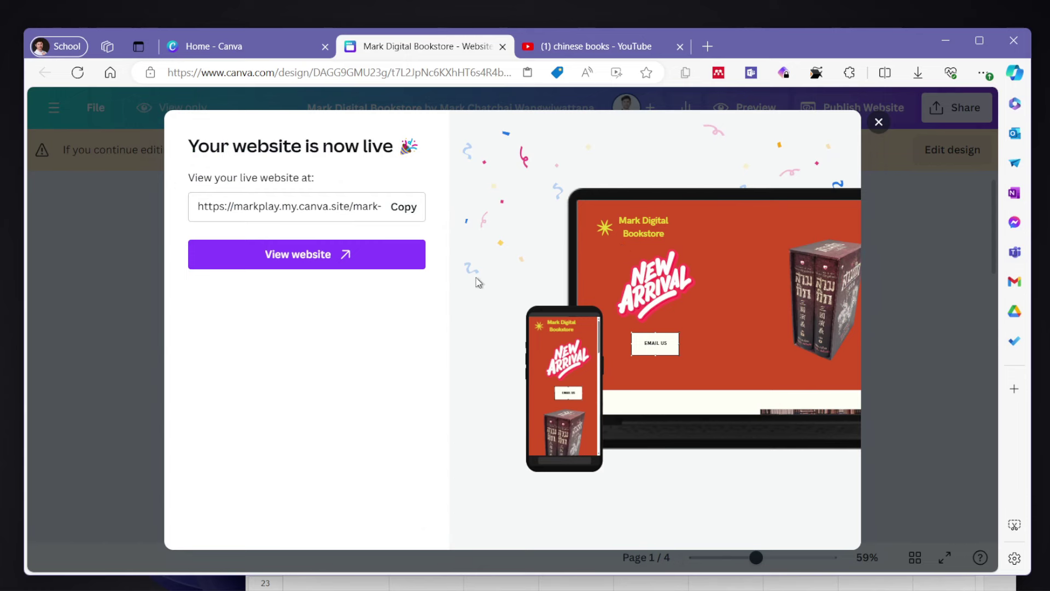
- Copy the Mark Digital Bookstore site address and open the live website
left_click(403, 216)
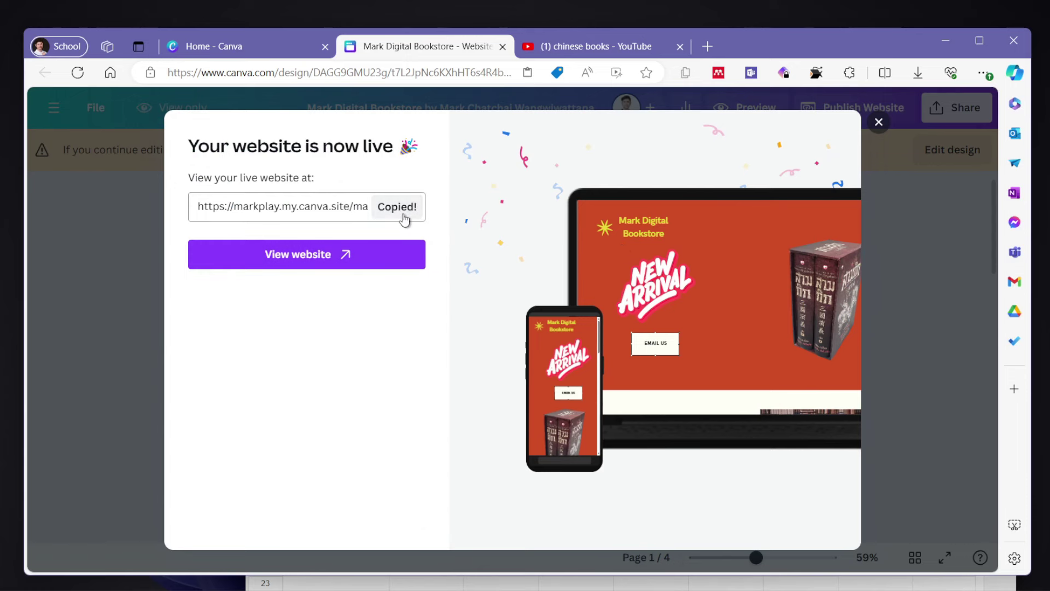
left_click(381, 258)
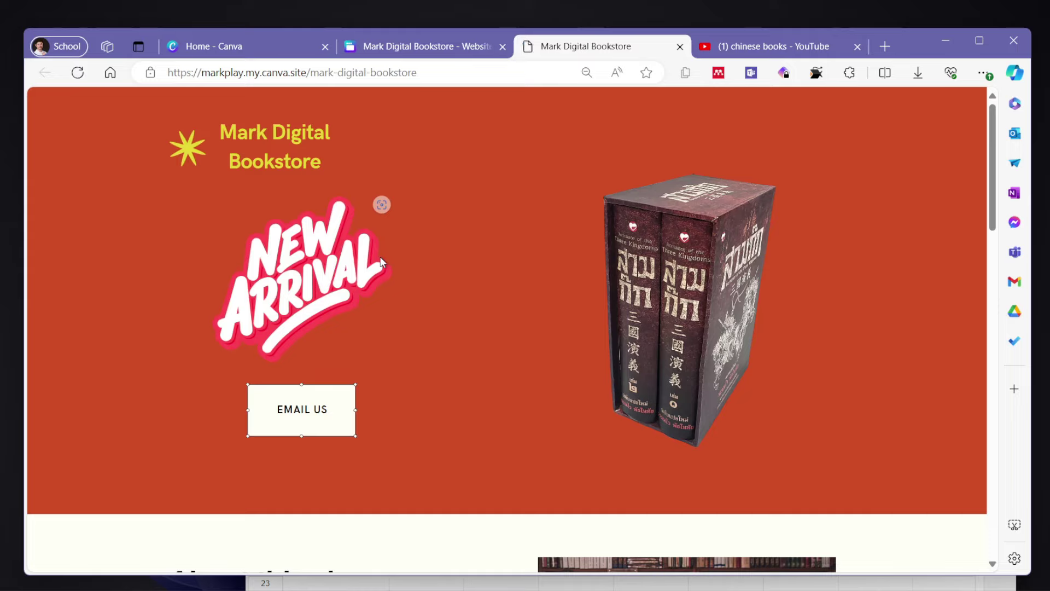
- Review the live home, About, Video and Contact Us sections, then return to the Canva design
scroll(502, 317, "down", 6)
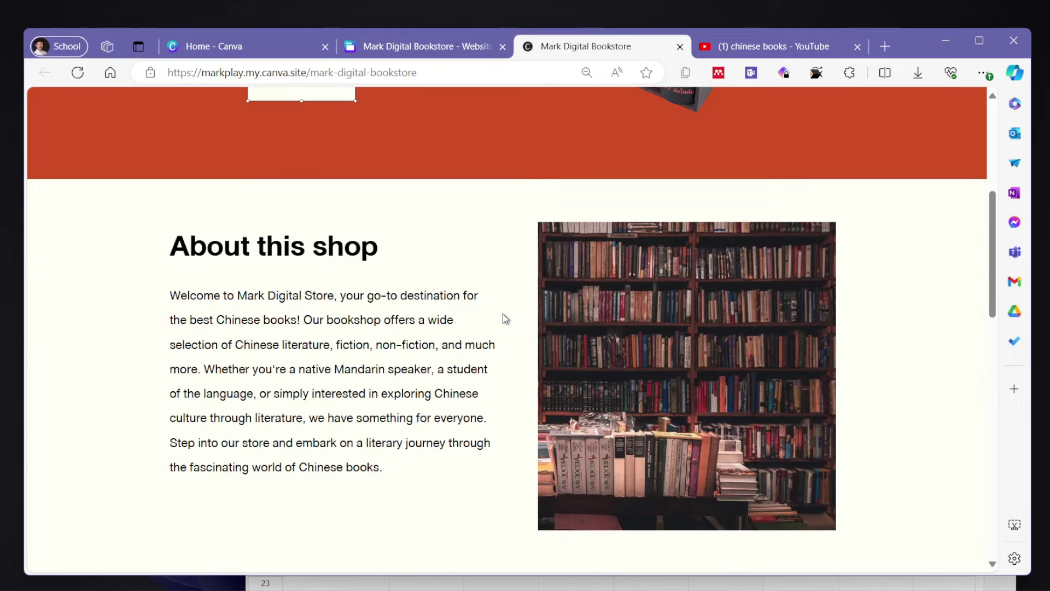
scroll(504, 317, "down", 10)
scroll(521, 191, "up", 1)
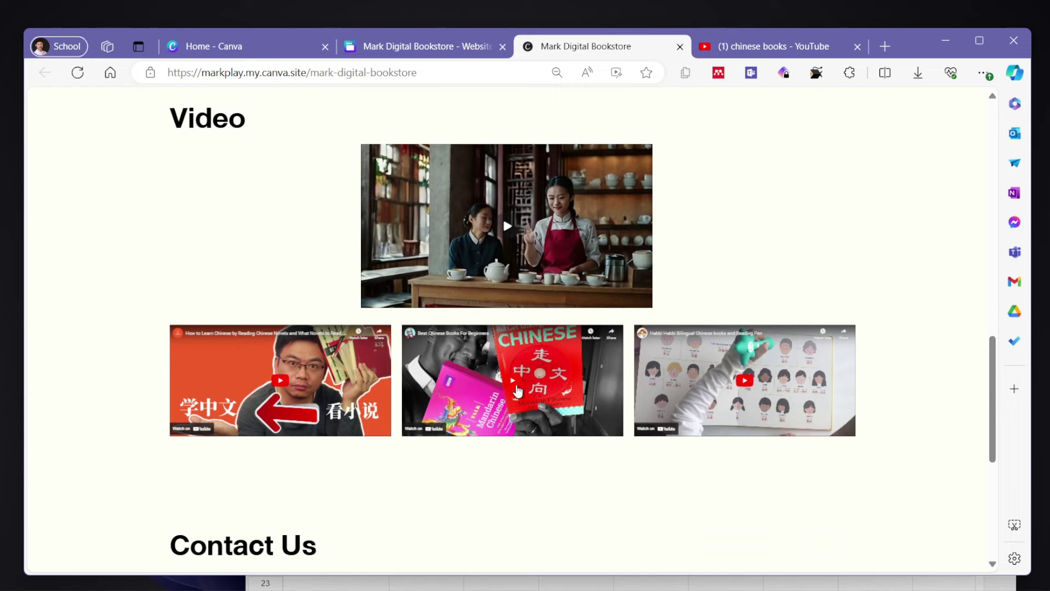
scroll(517, 390, "down", 3)
scroll(519, 377, "up", 4)
key("ctrl+shift+Tab")
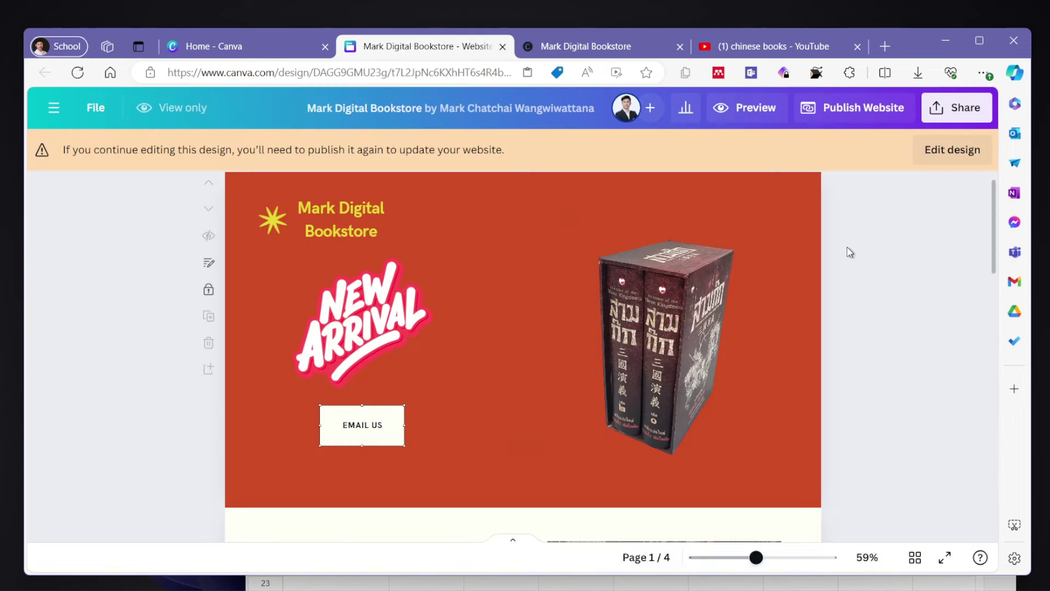